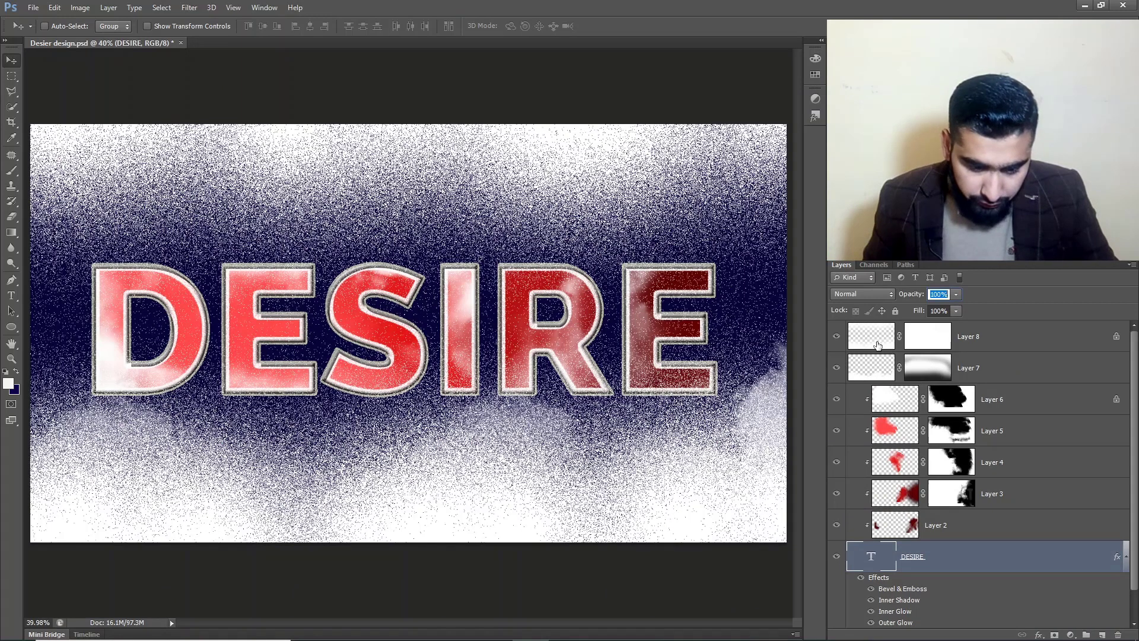
- Clear out the existing design layers, add one new empty layer, and delete the dark navy Layer 1 beneath it
click(877, 346)
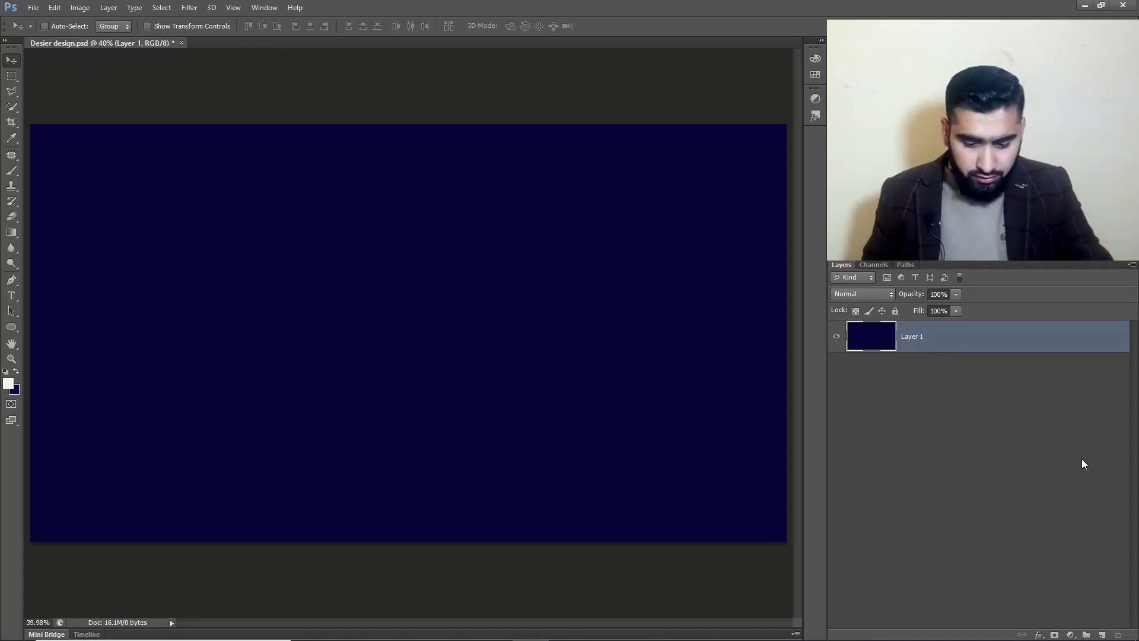
click(1103, 633)
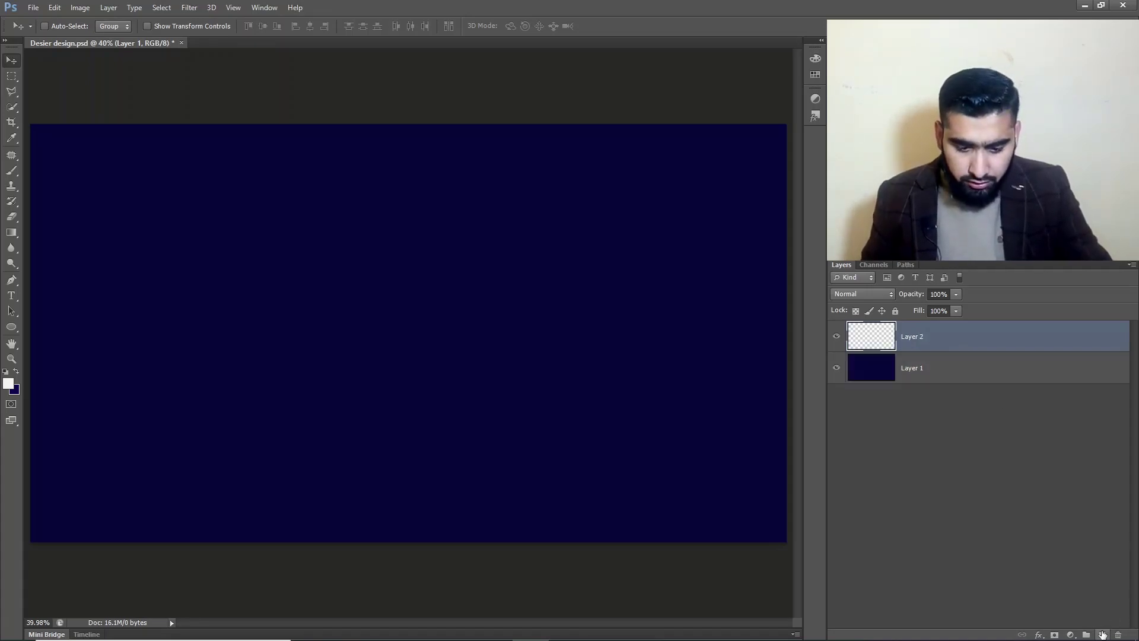
click(873, 367)
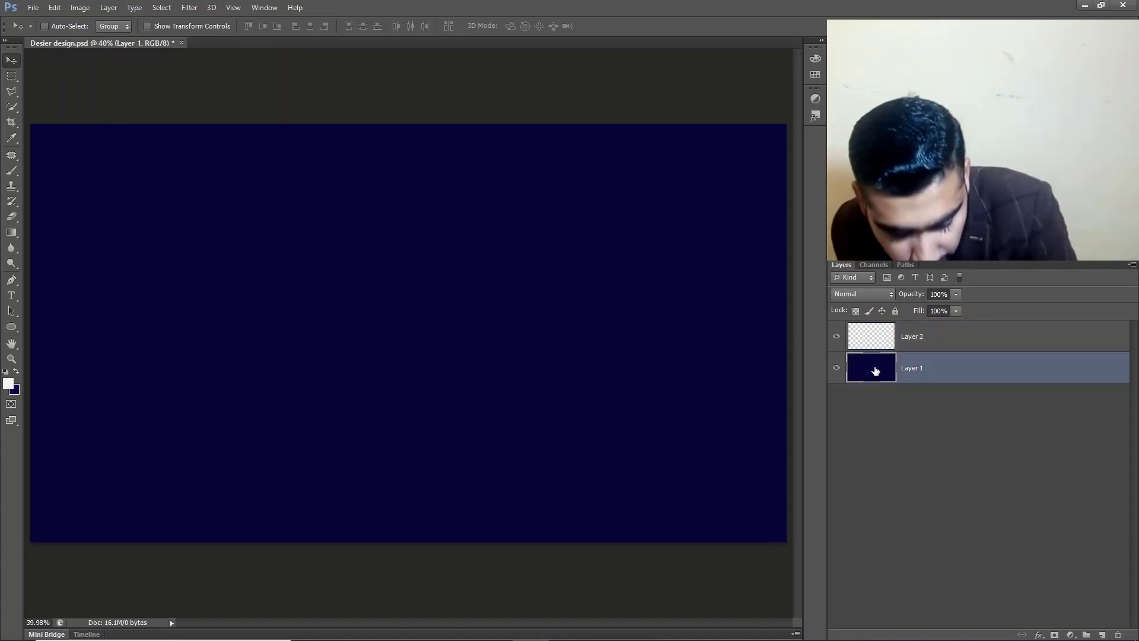
key(Delete)
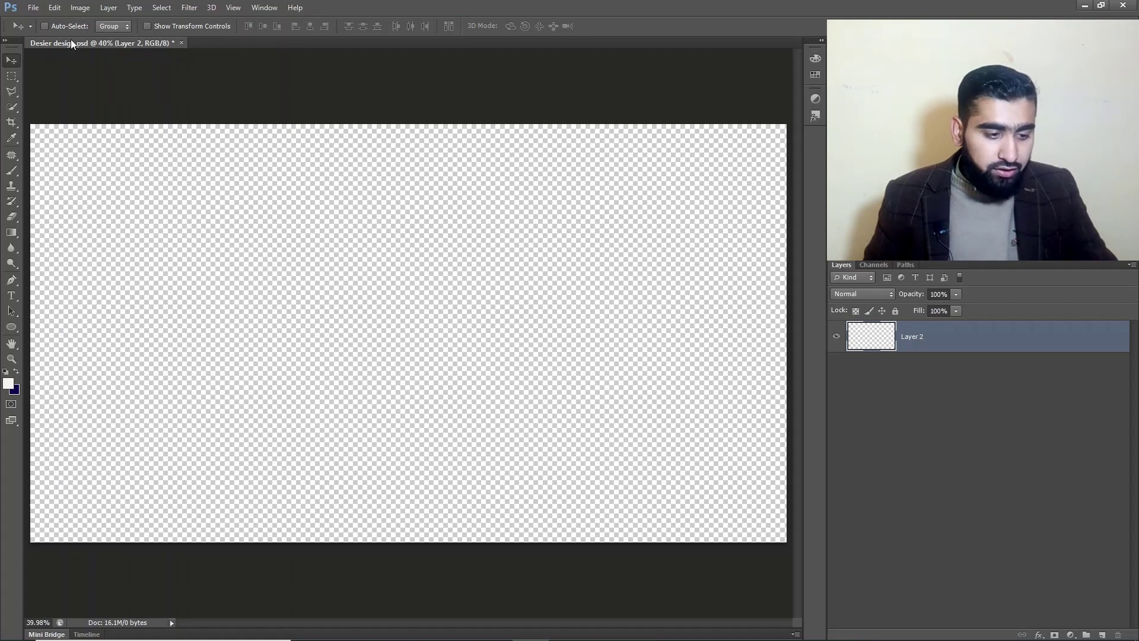
- Check the document's pixel dimensions and resolution in the Image Size settings, keeping them as they are
click(79, 7)
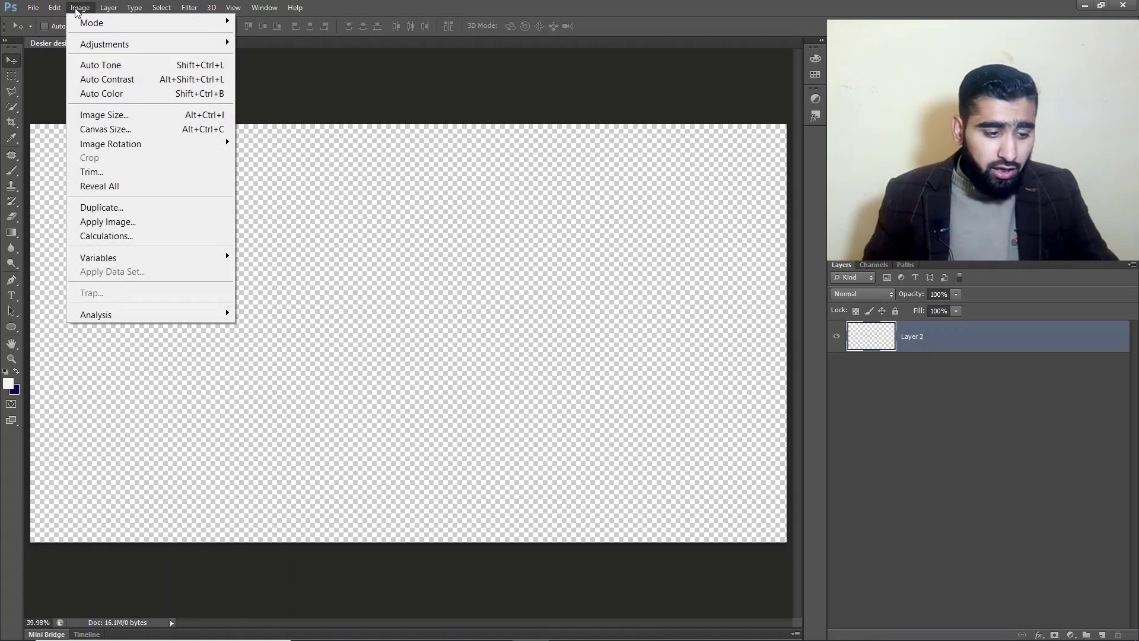
click(114, 114)
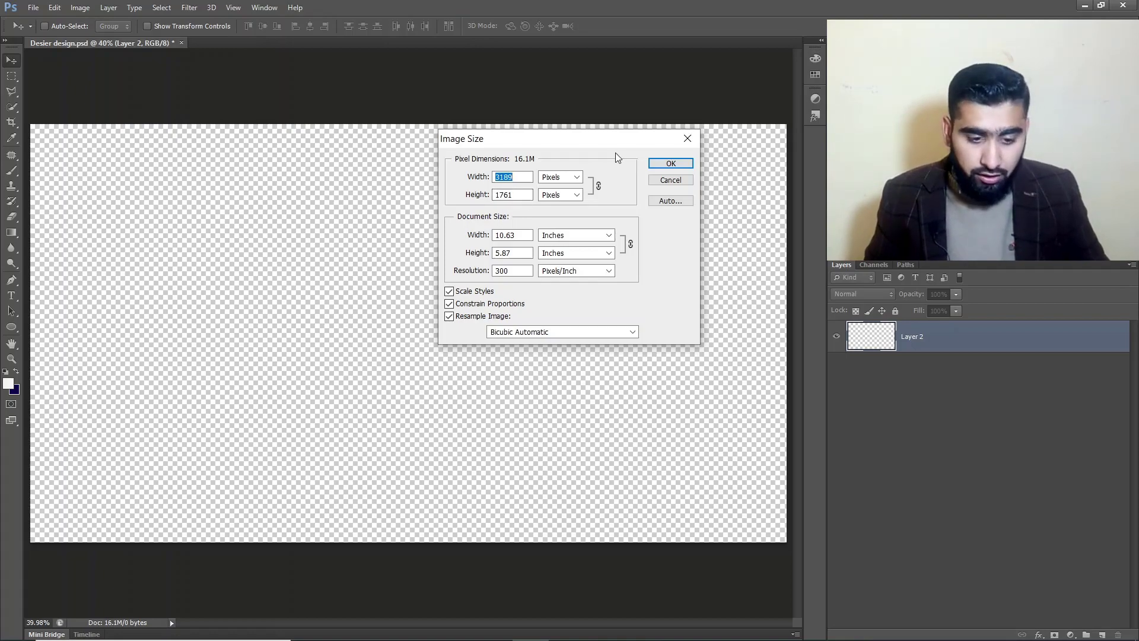
click(663, 168)
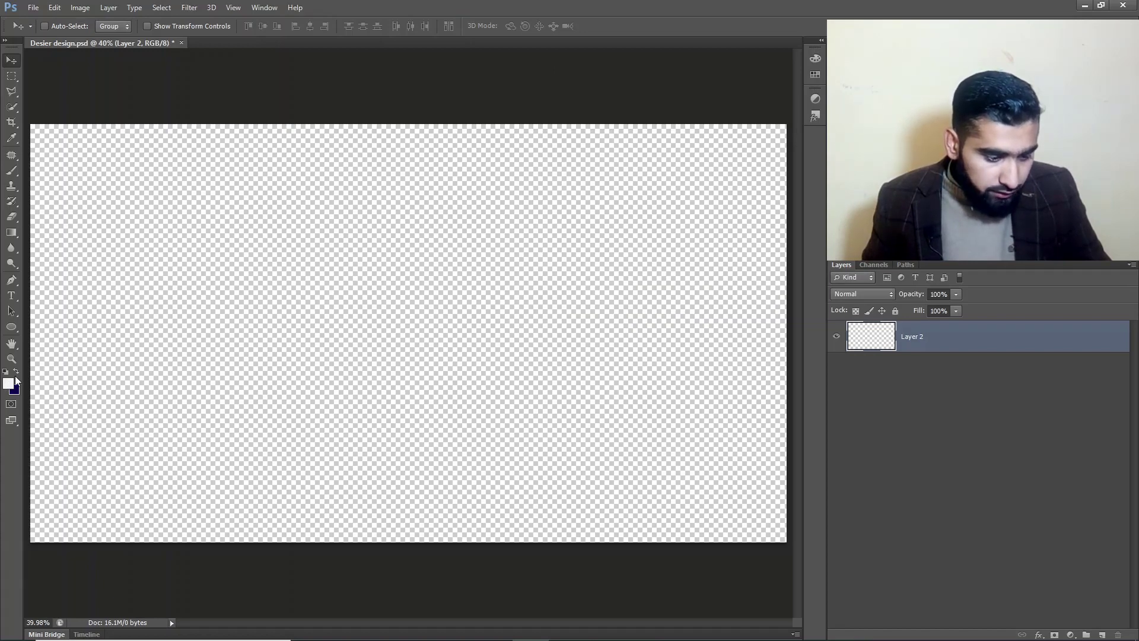
- Set the foreground colour to deep blue #13005a and fill the empty layer with it
click(12, 359)
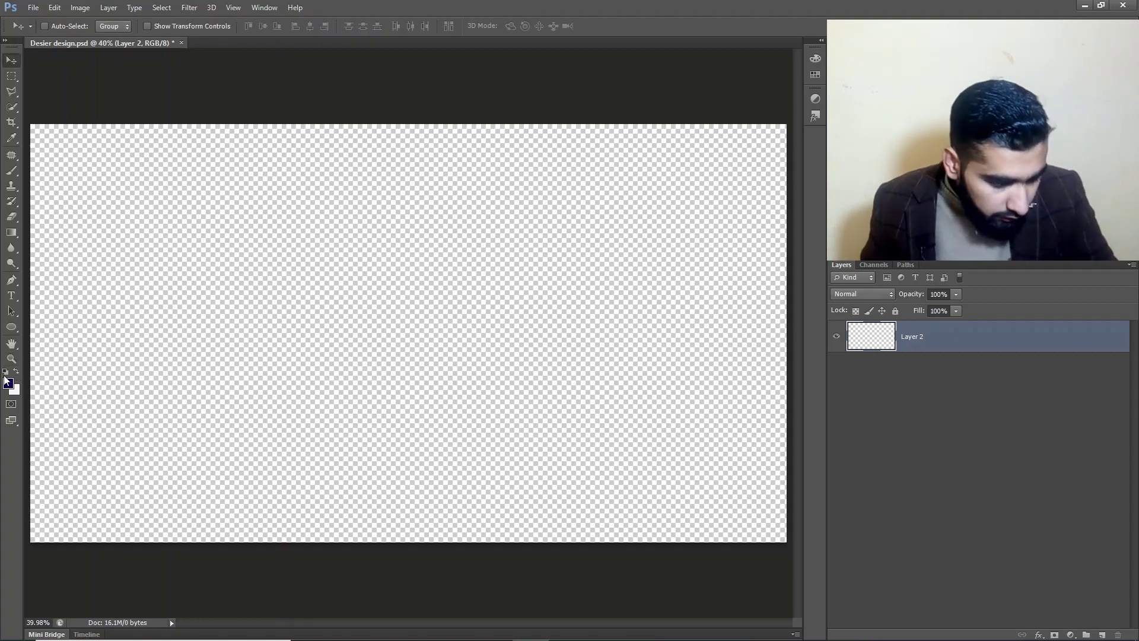
click(8, 384)
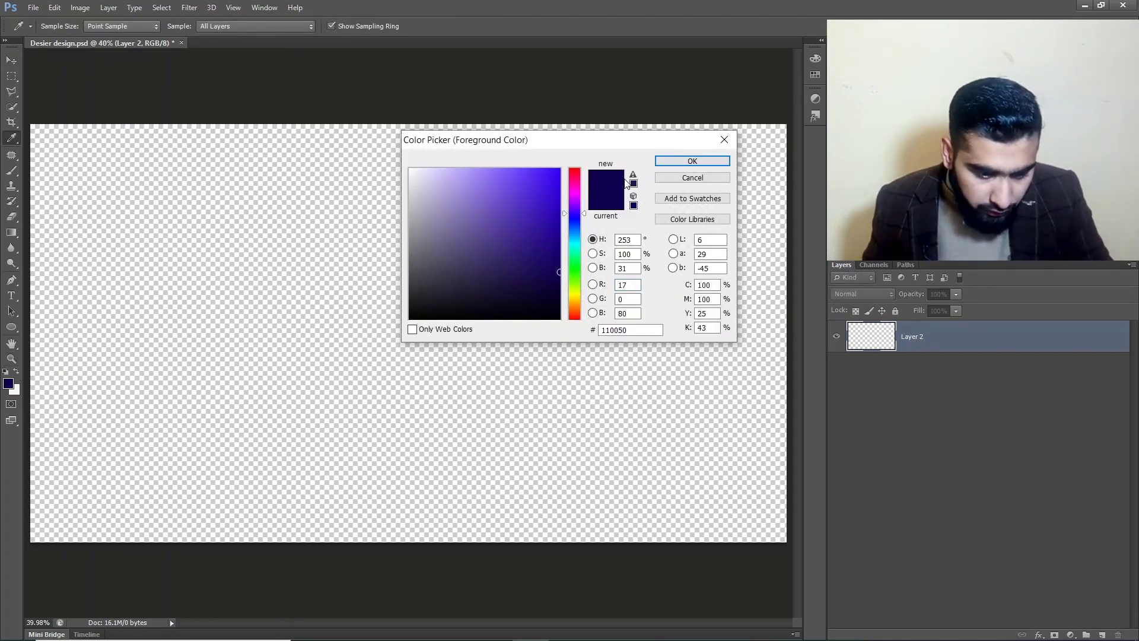
mouse_move(559, 273)
mouse_down()
mouse_move(555, 263)
mouse_move(564, 266)
mouse_up()
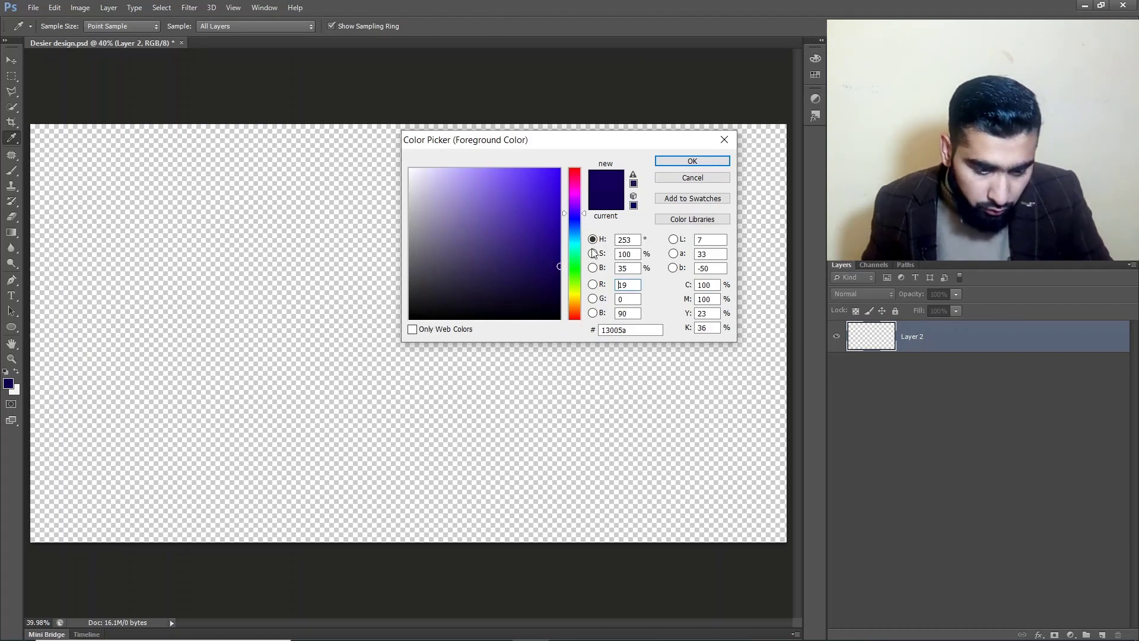
click(689, 162)
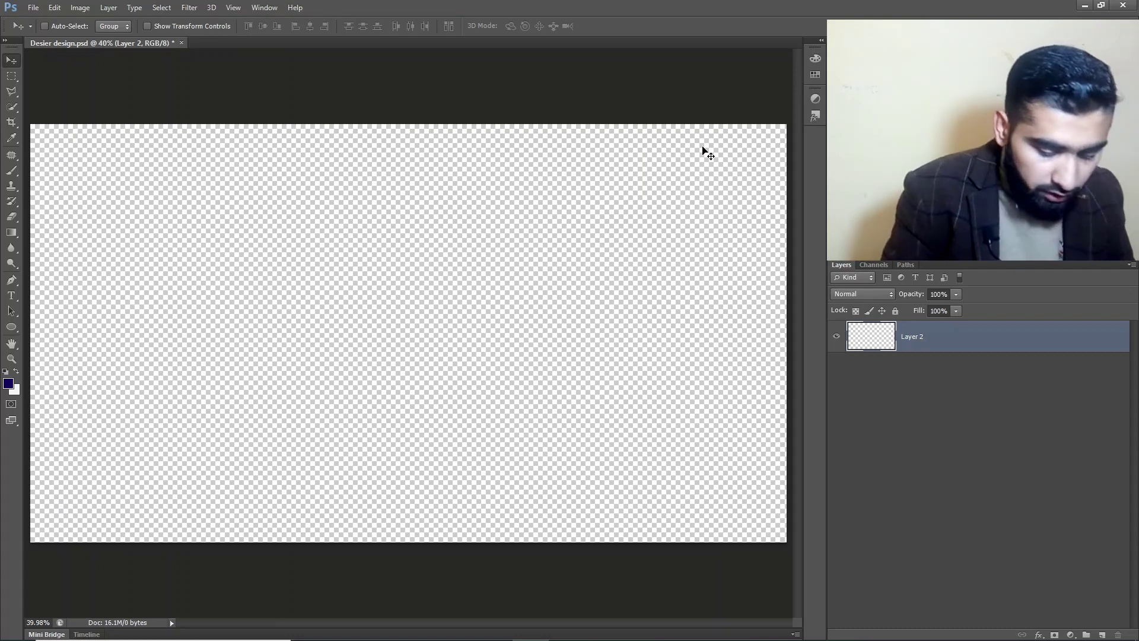
key(alt+BackSpace)
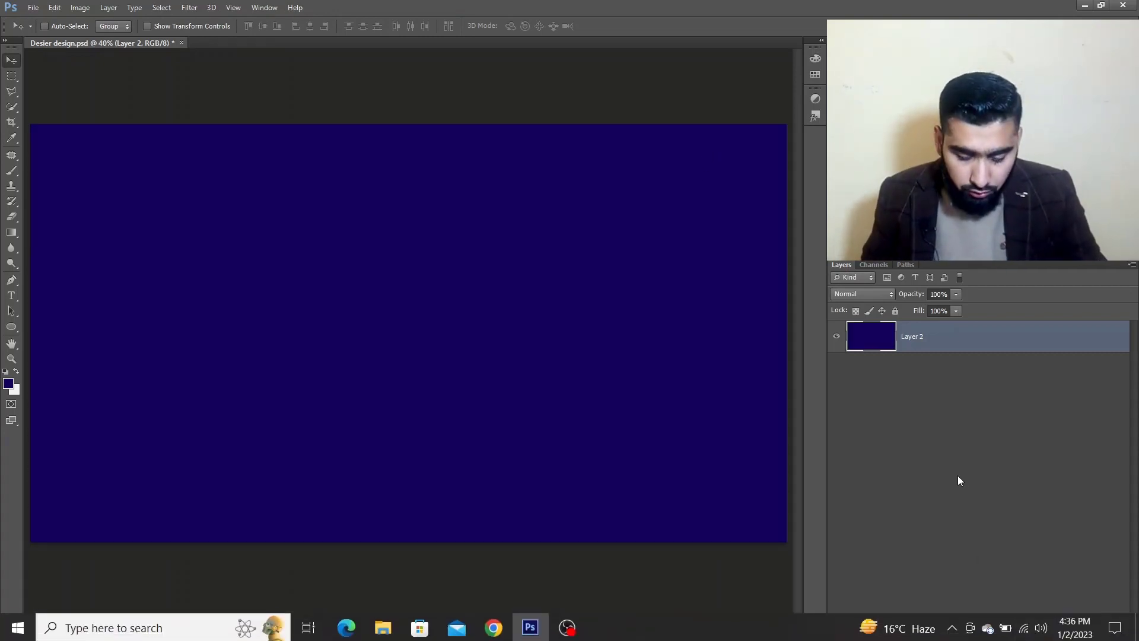
- Add a new layer above the blue fill and choose a soft round 691 px brush with 0% hardness and white as foreground colour
click(1104, 635)
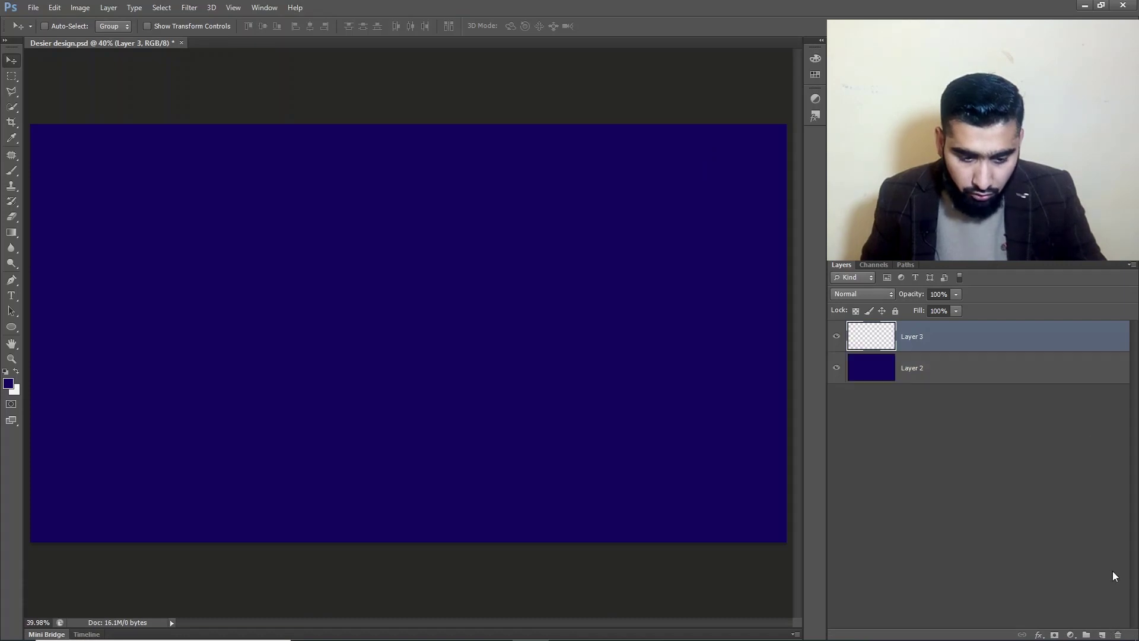
key(b)
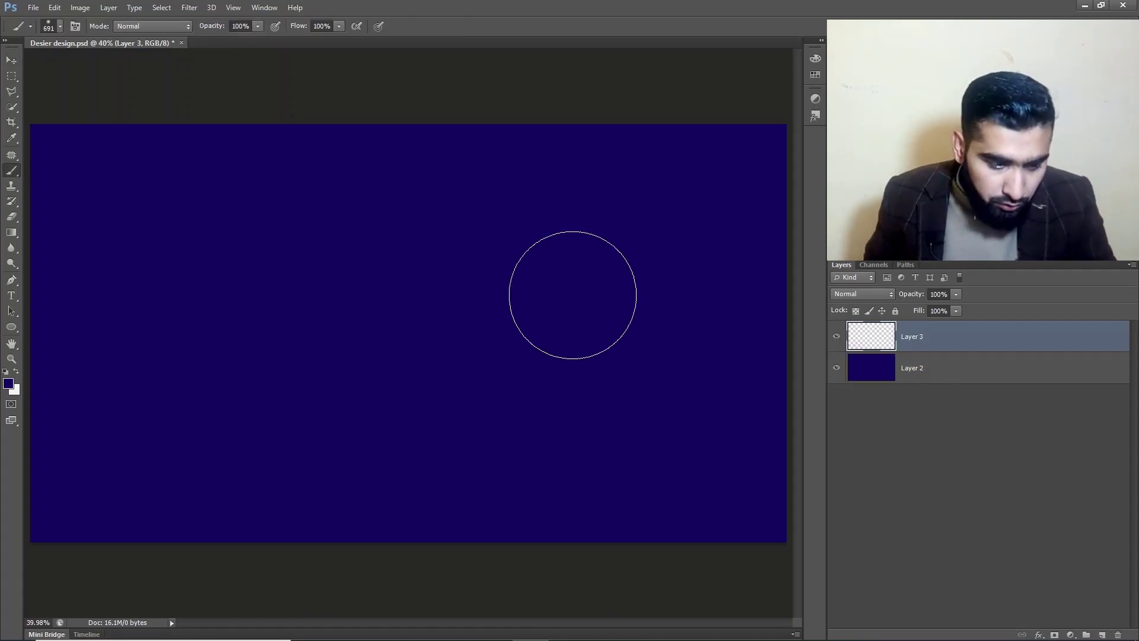
right_click(286, 172)
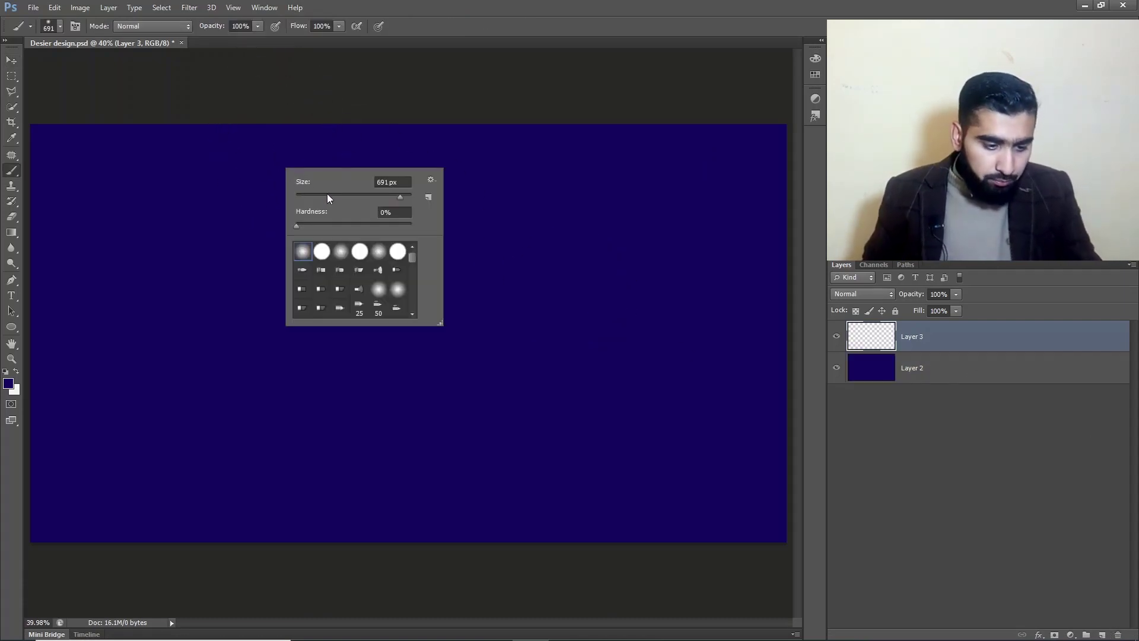
click(328, 250)
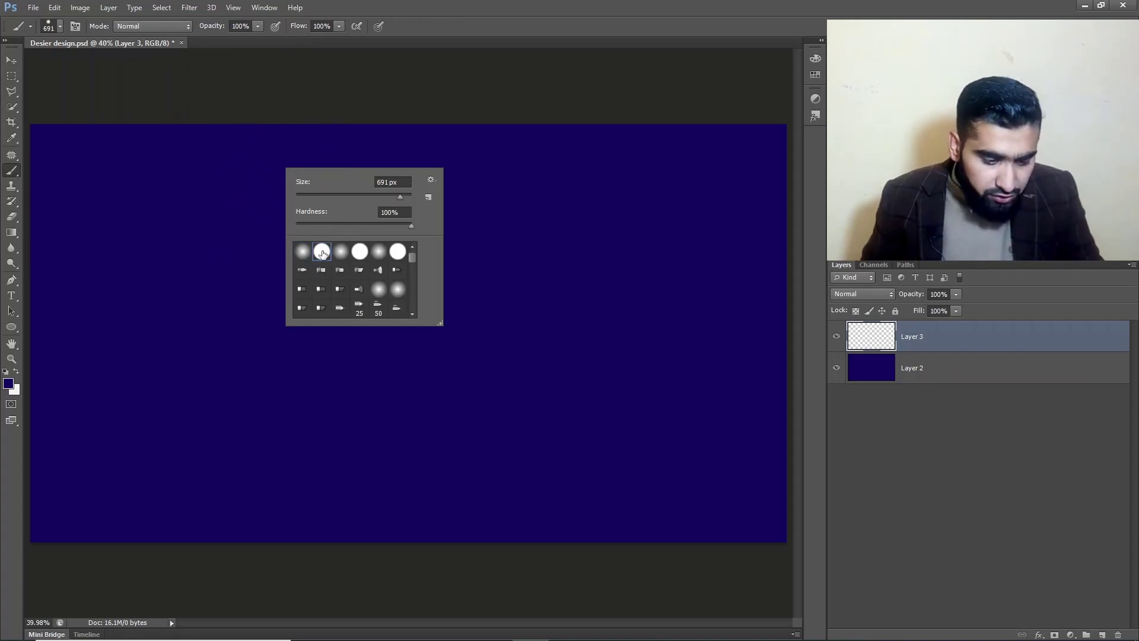
click(380, 253)
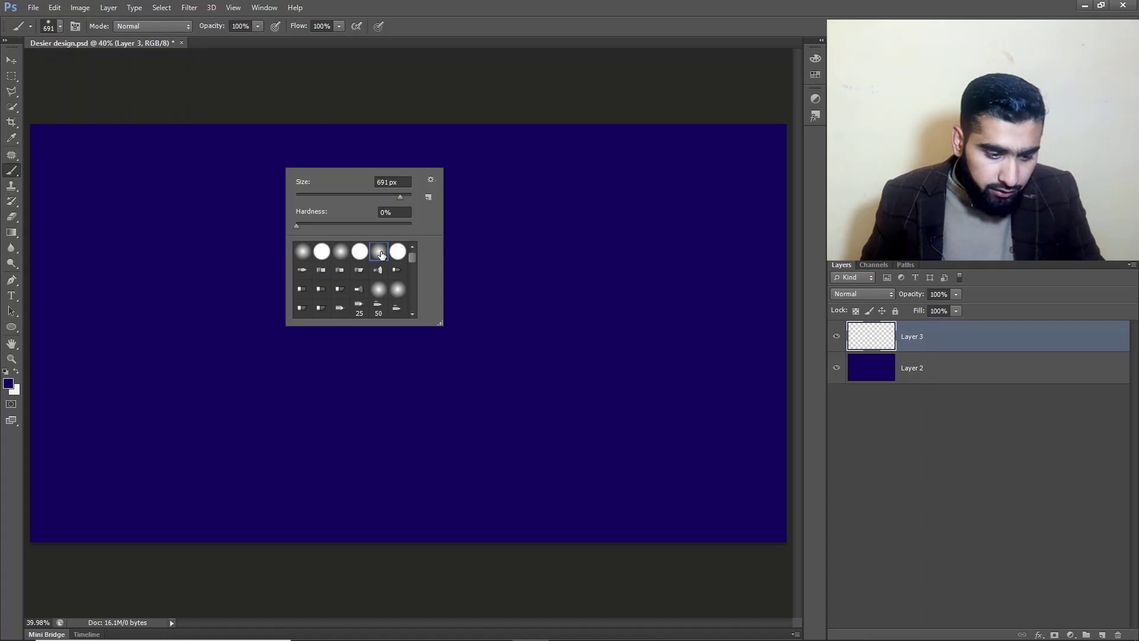
click(480, 196)
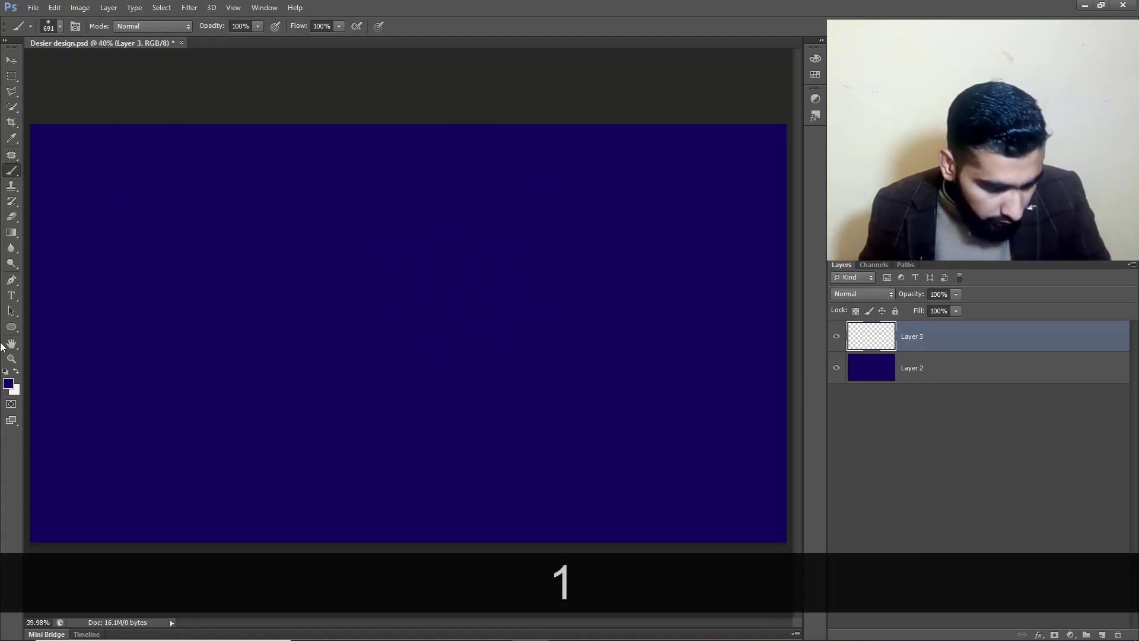
key(x)
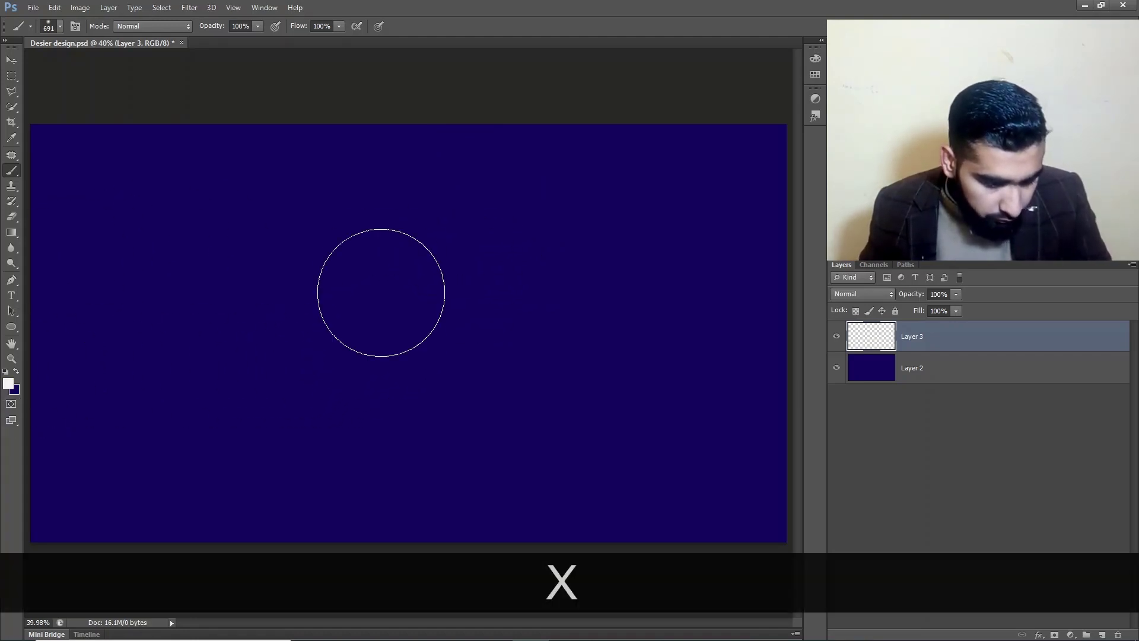
- Undo a short white test stroke and set the new layer's blend mode to Dissolve
mouse_move(382, 291)
mouse_down()
mouse_move(413, 315)
mouse_move(395, 291)
mouse_move(425, 287)
mouse_up()
key(ctrl+z)
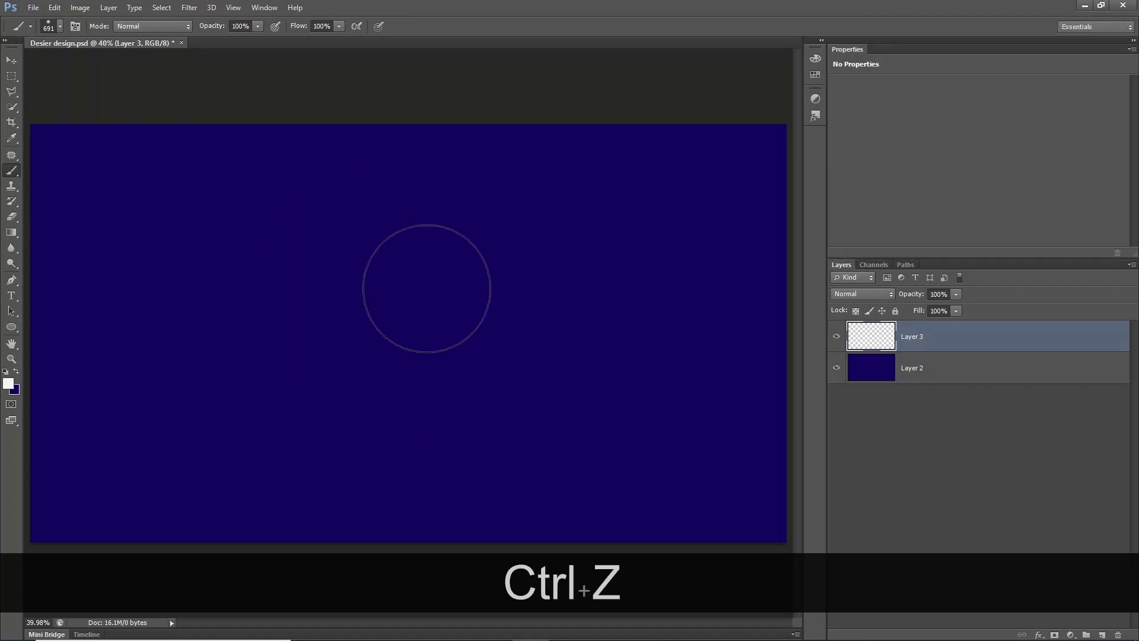
click(880, 295)
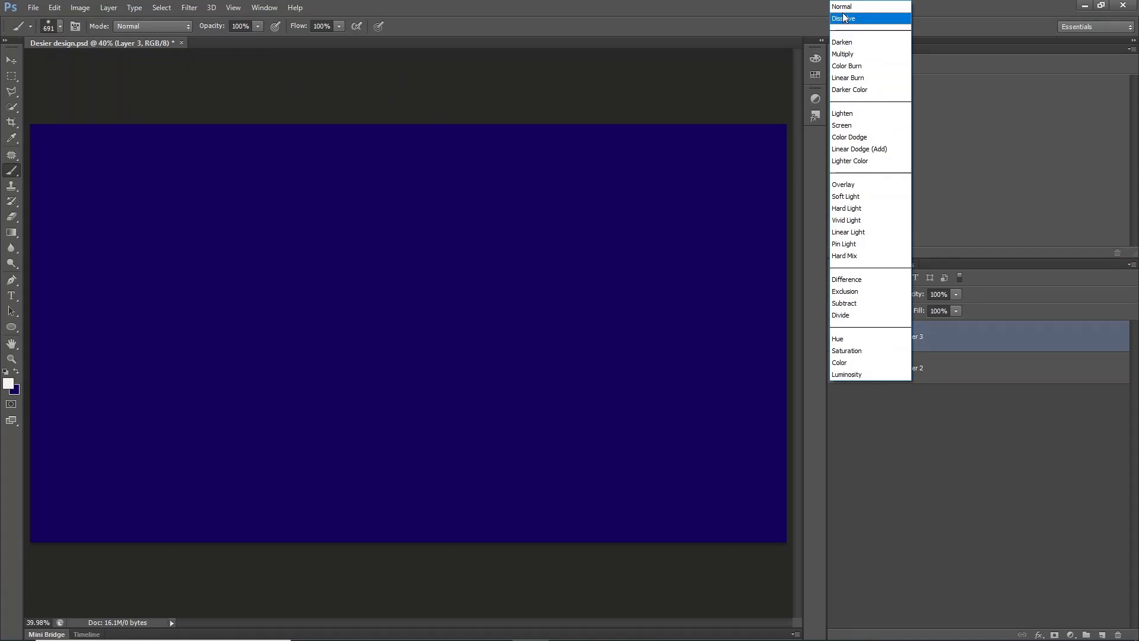
click(850, 21)
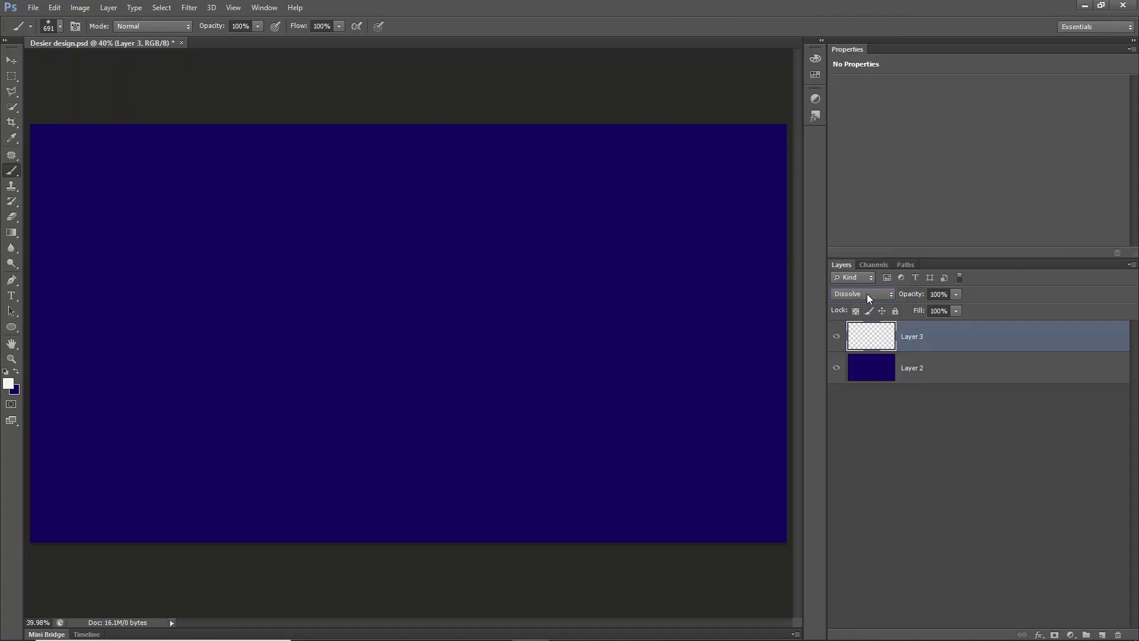
click(867, 294)
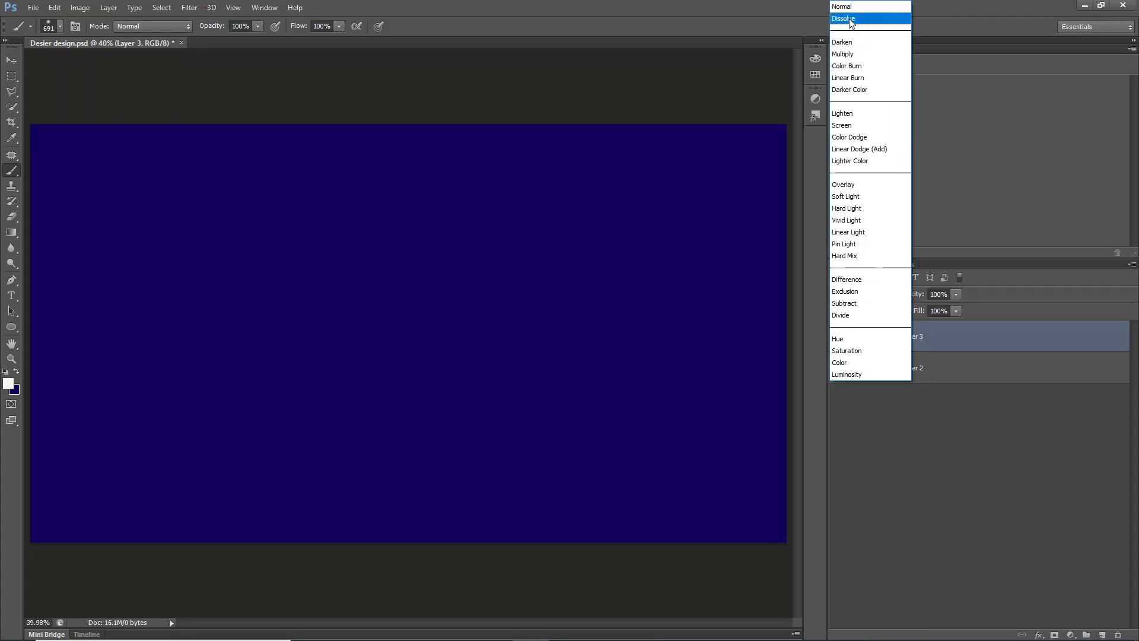
click(852, 23)
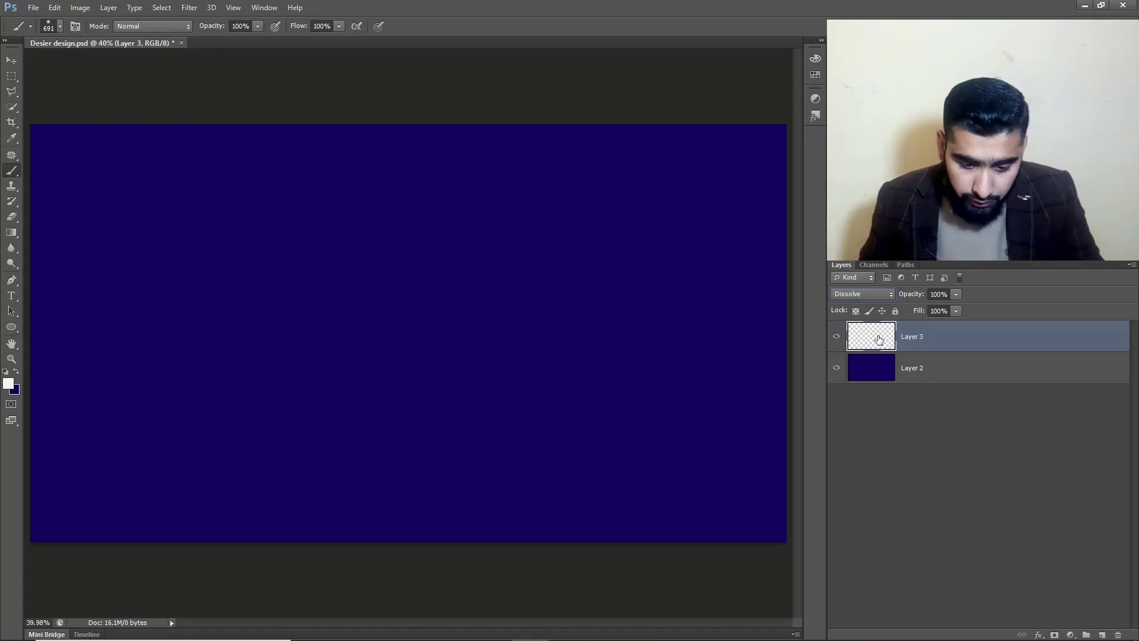
- Paint speckled white bands along the canvas's upper and lower edges with the 691 px soft brush
click(84, 137)
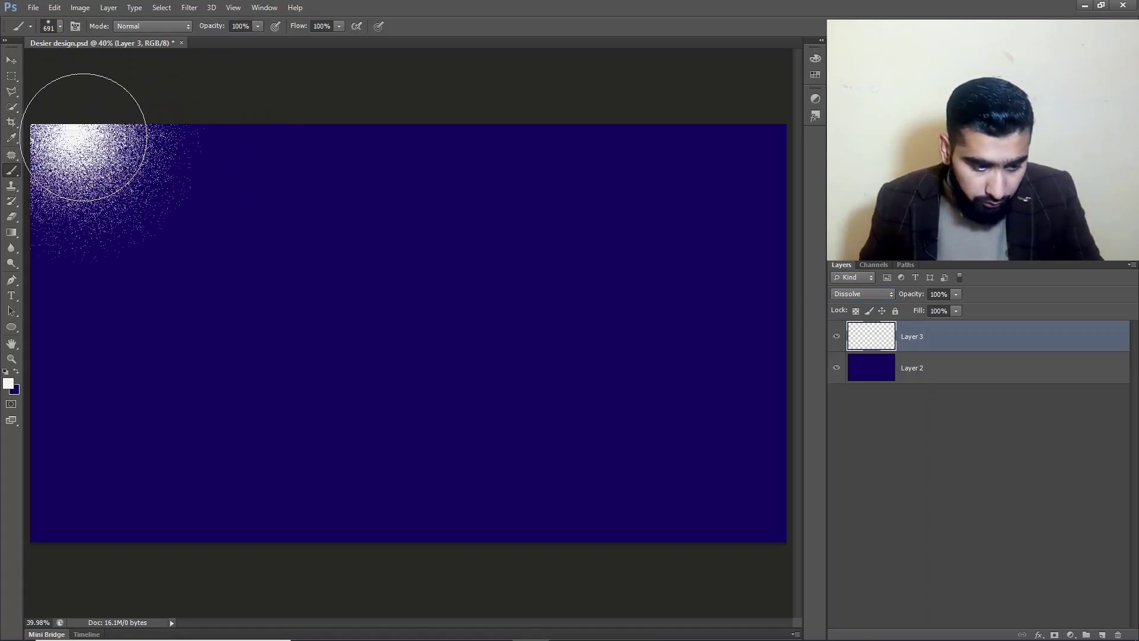
mouse_move(83, 137)
mouse_down()
mouse_move(679, 97)
mouse_move(729, 104)
mouse_move(753, 124)
mouse_move(681, 147)
mouse_up()
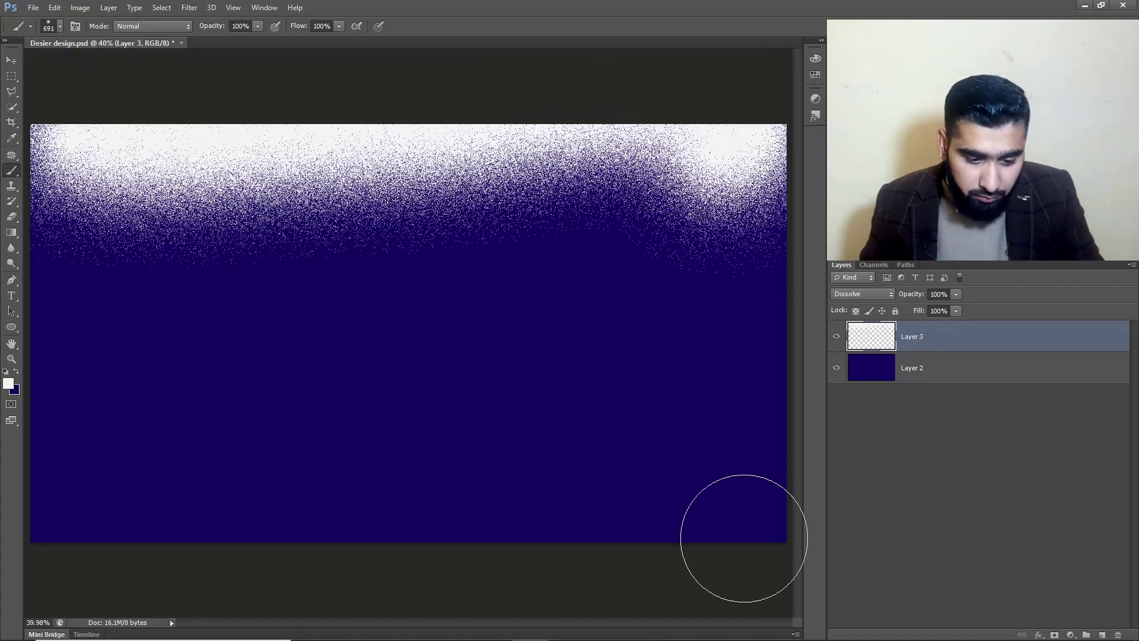
mouse_move(744, 538)
mouse_down()
mouse_move(585, 580)
mouse_move(95, 580)
mouse_move(68, 564)
mouse_up()
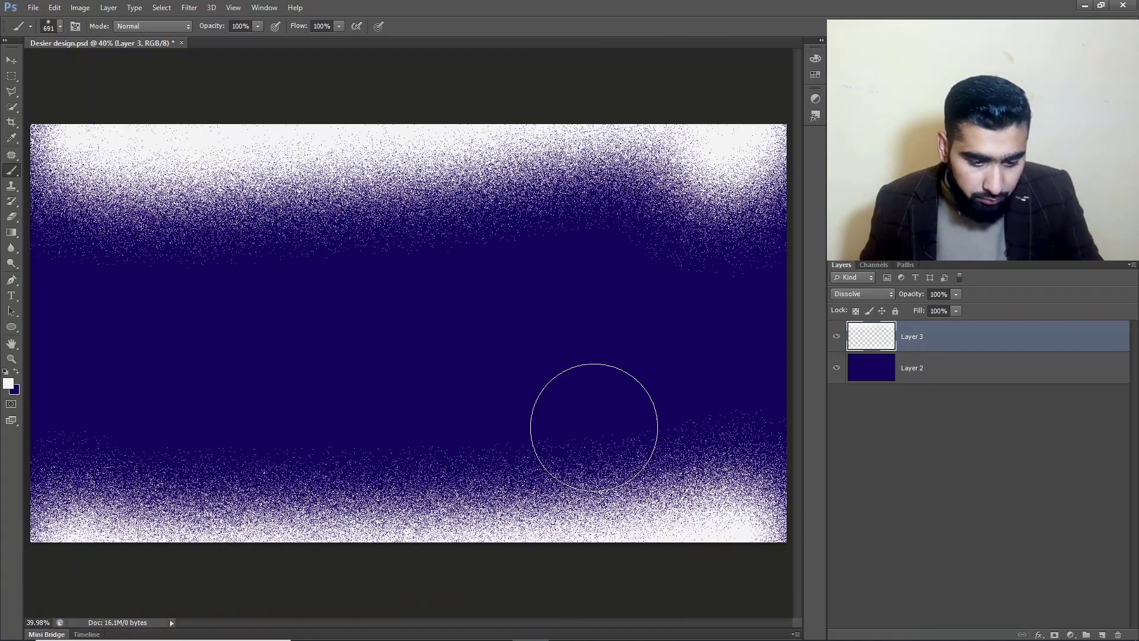
mouse_move(763, 452)
mouse_down()
mouse_move(646, 513)
mouse_move(469, 542)
mouse_move(132, 546)
mouse_move(77, 522)
mouse_up()
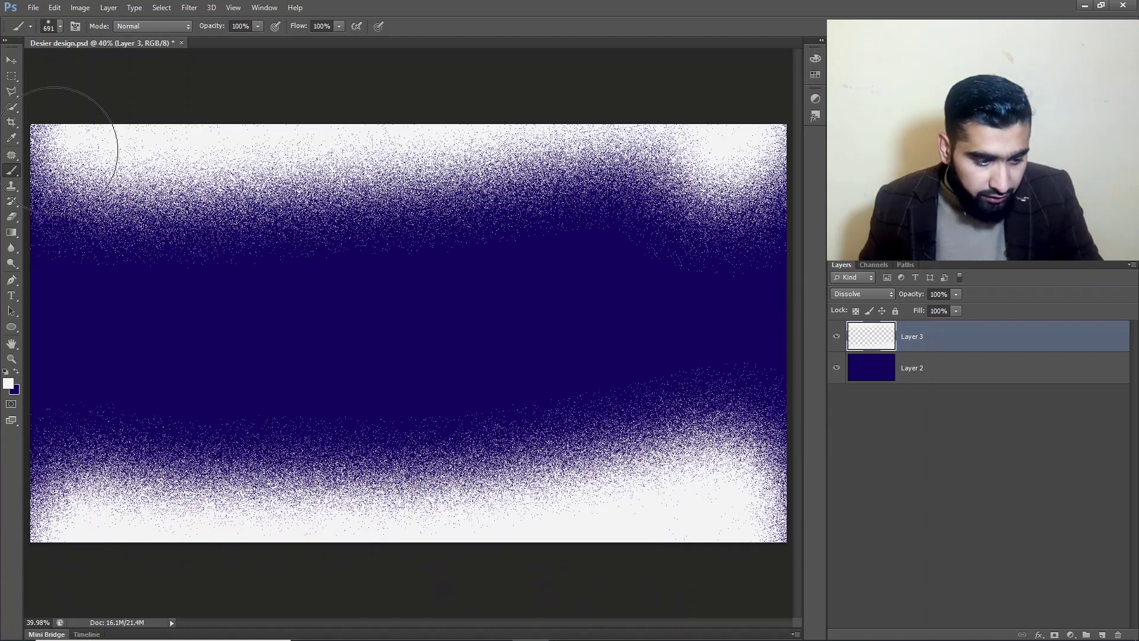
mouse_move(56, 150)
mouse_down()
mouse_move(545, 62)
mouse_move(698, 56)
mouse_move(773, 87)
mouse_move(287, 103)
mouse_move(621, 79)
mouse_move(684, 90)
mouse_move(557, 98)
mouse_up()
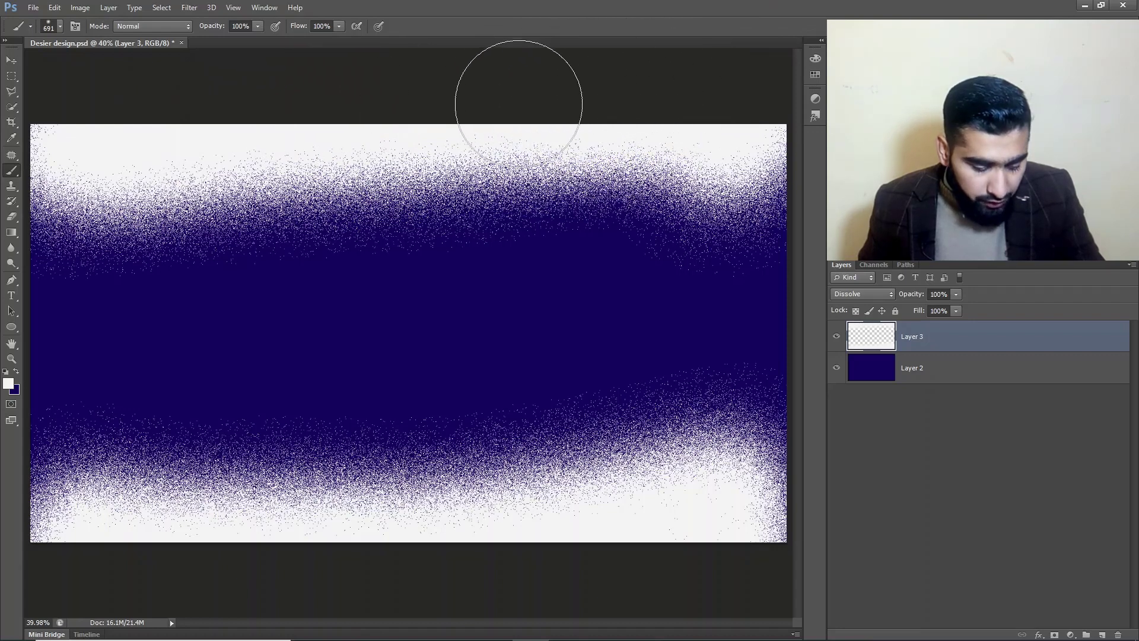
- Enlarge the brush to 931 px and dab more white speckles along the upper and lower bands to thicken them
mouse_move(494, 131)
mouse_down()
mouse_move(550, 133)
mouse_move(478, 136)
mouse_move(528, 138)
mouse_move(526, 110)
mouse_up()
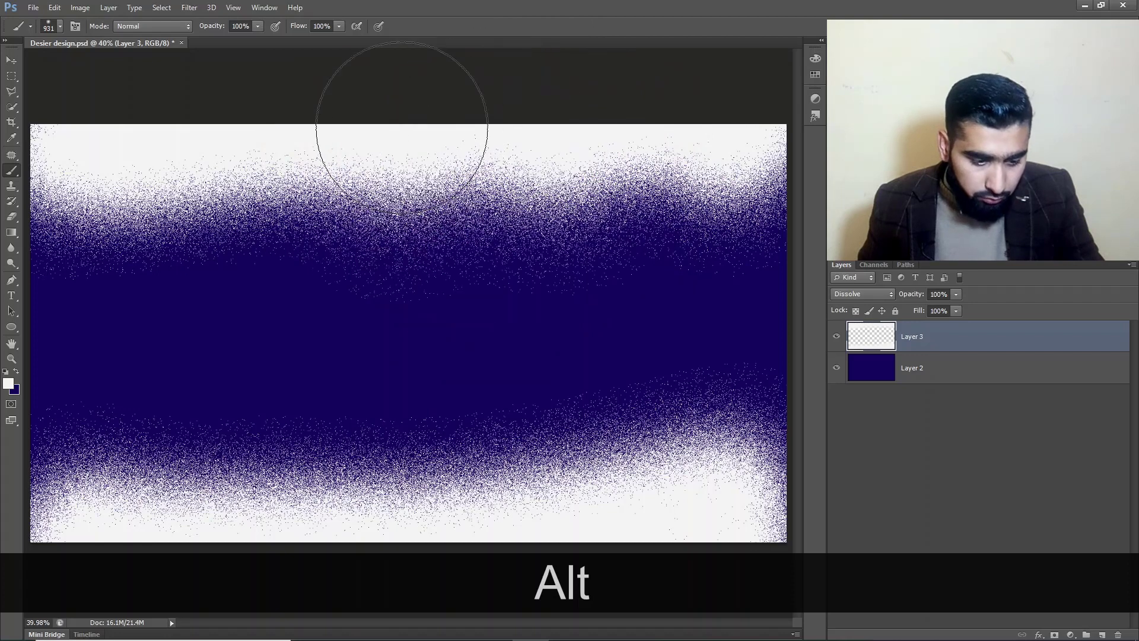
click(279, 142)
click(65, 156)
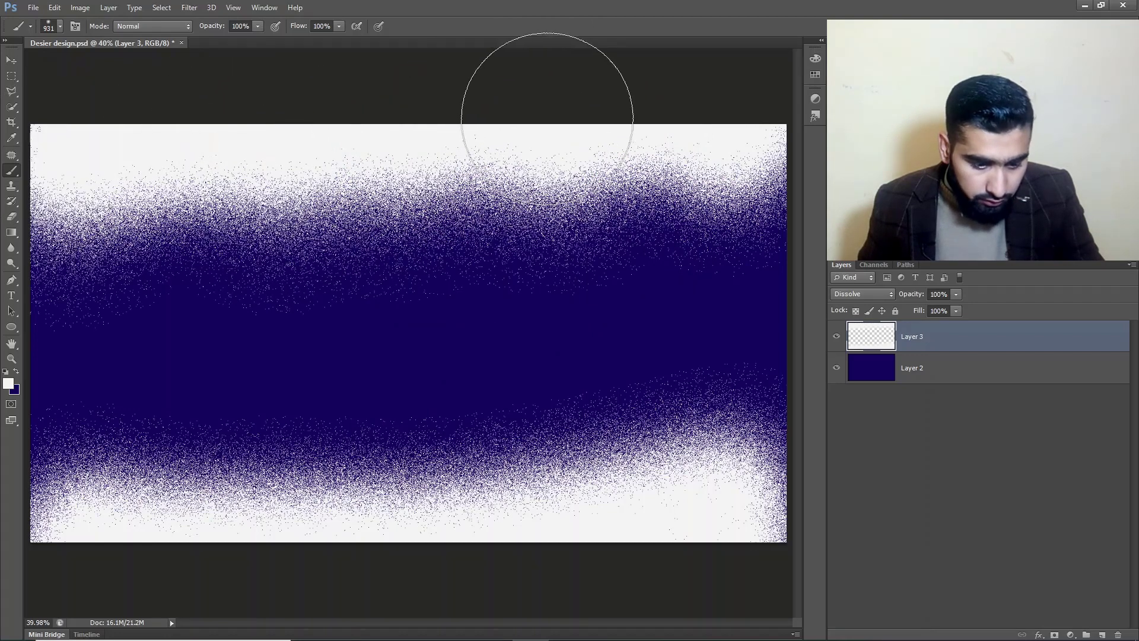
click(666, 161)
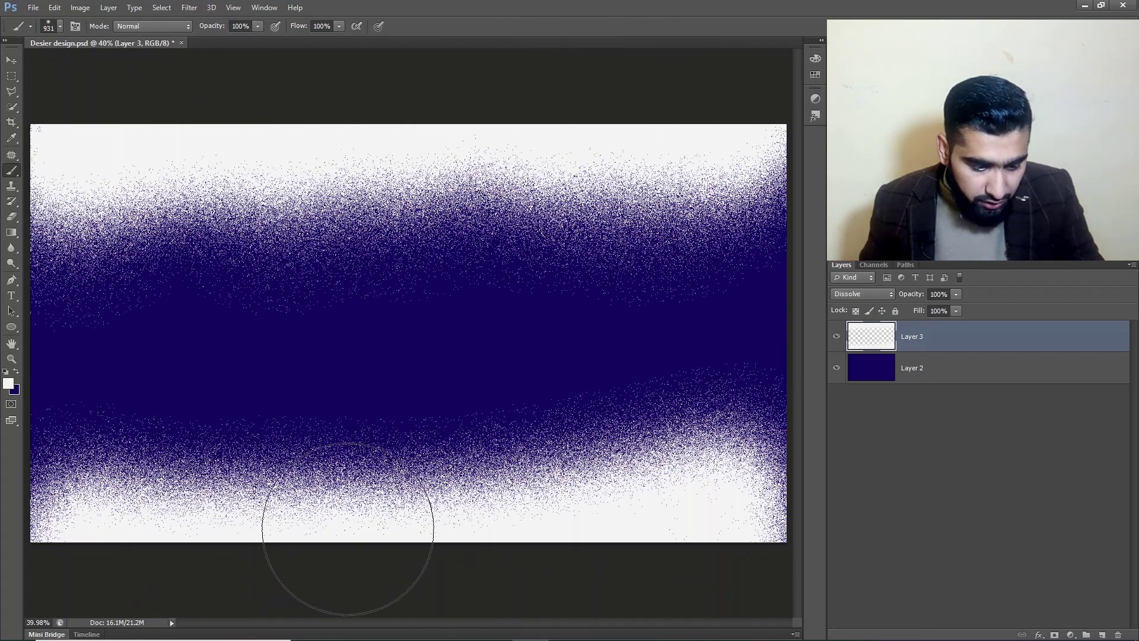
click(333, 513)
click(151, 522)
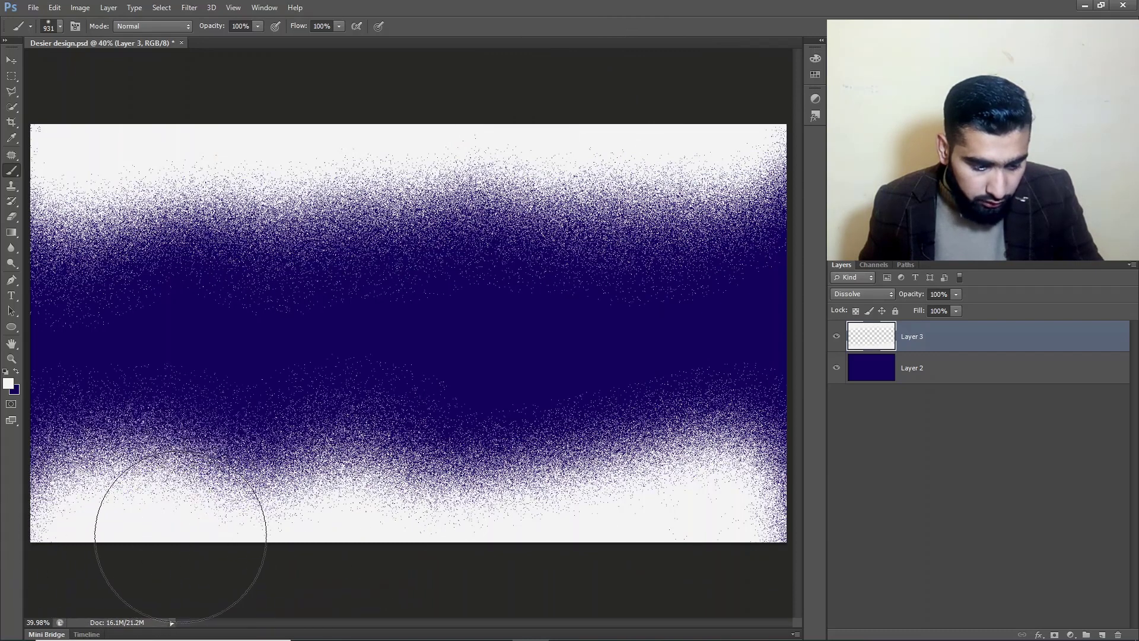
click(474, 496)
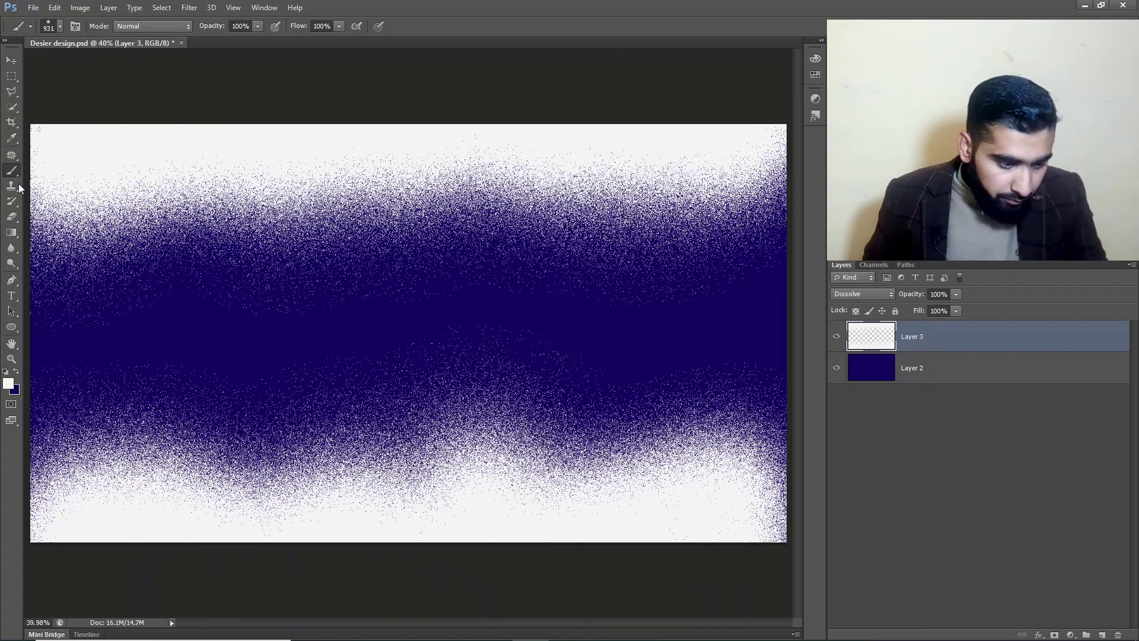
- Add the text "Desire" in white 12 pt Raleway Heavy over the dark middle of the canvas
click(13, 297)
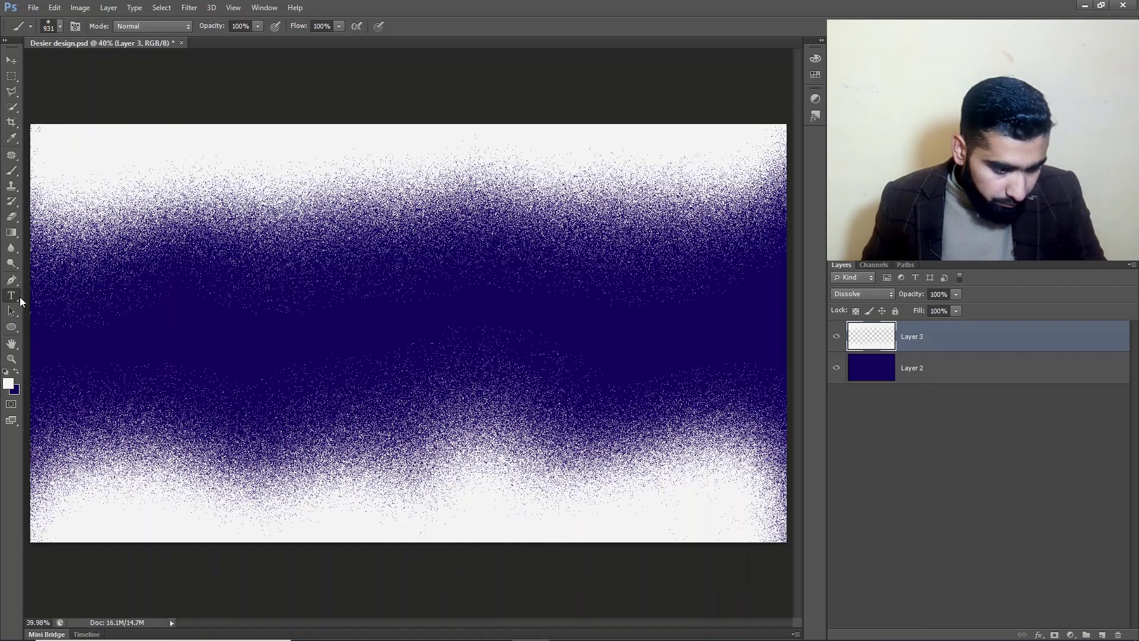
click(228, 310)
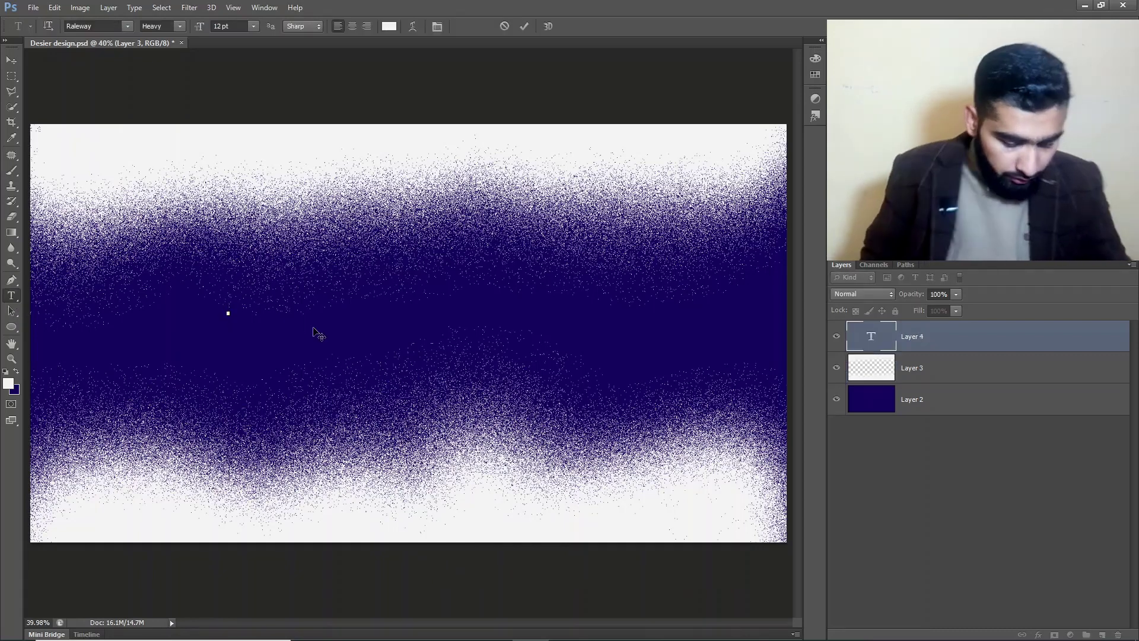
text(D)
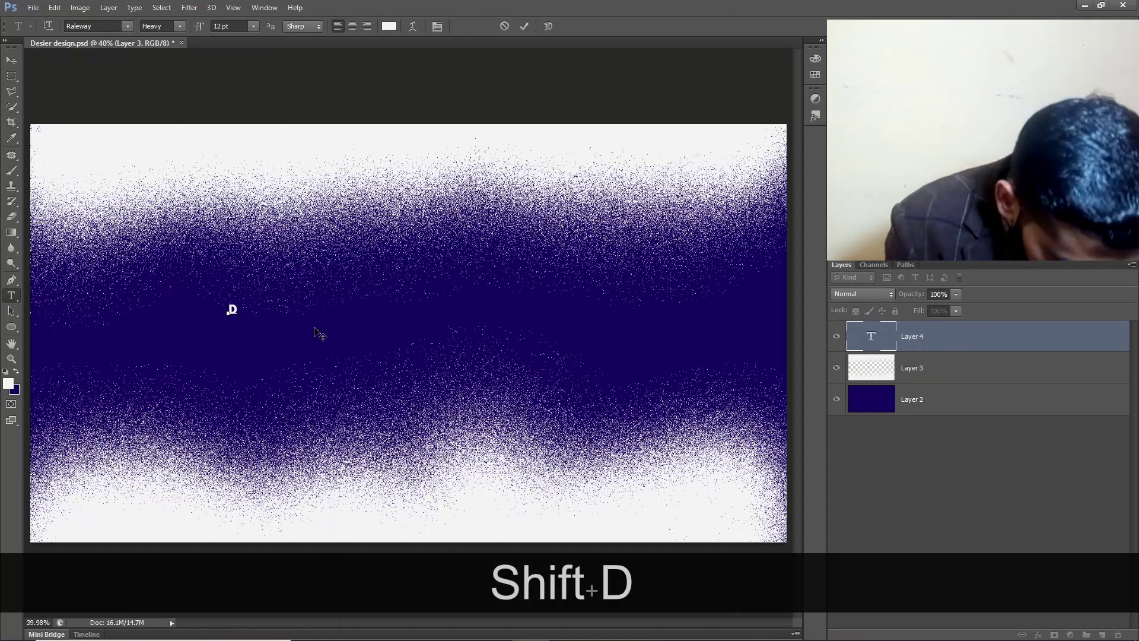
text(esire)
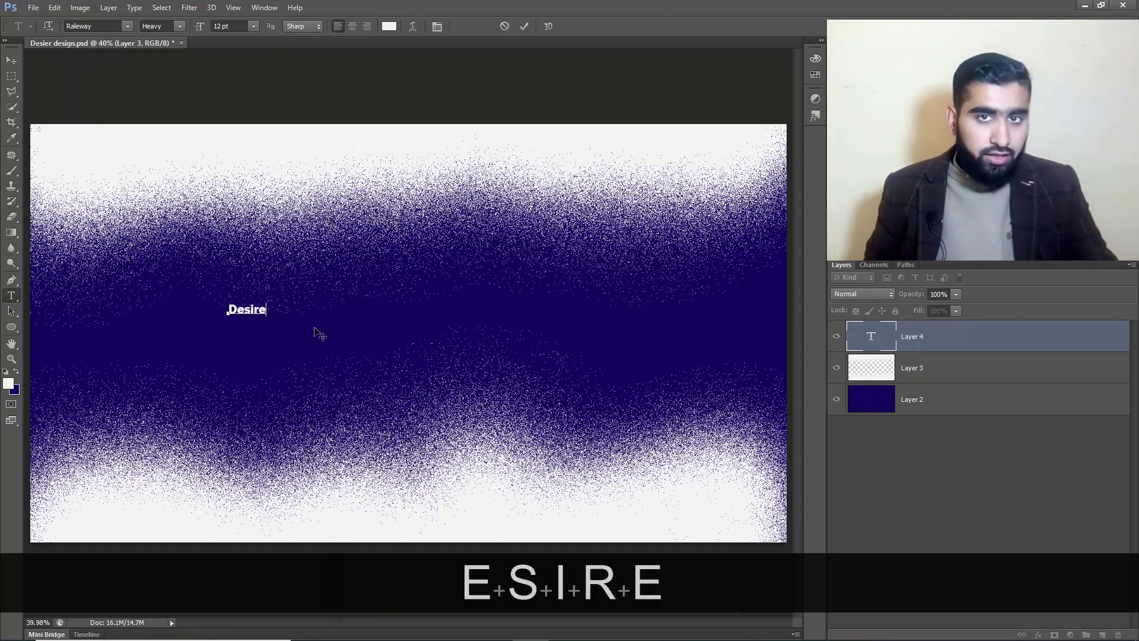
click(9, 59)
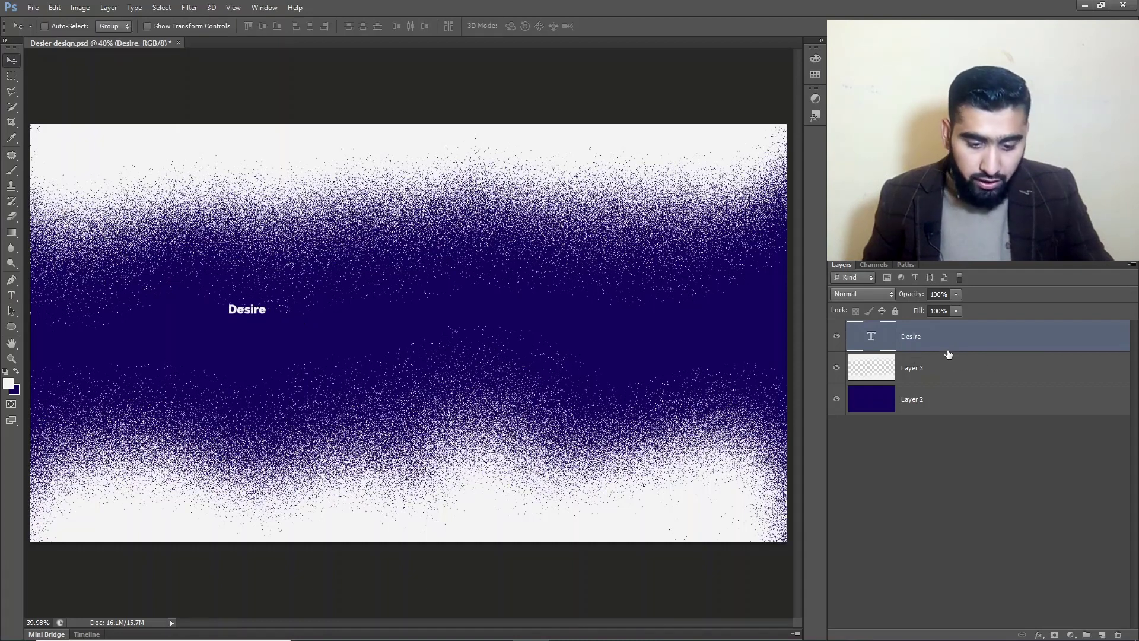
- Scale the Desire text proportionally to about 1590% and move it to the middle of the canvas
key(ctrl+t)
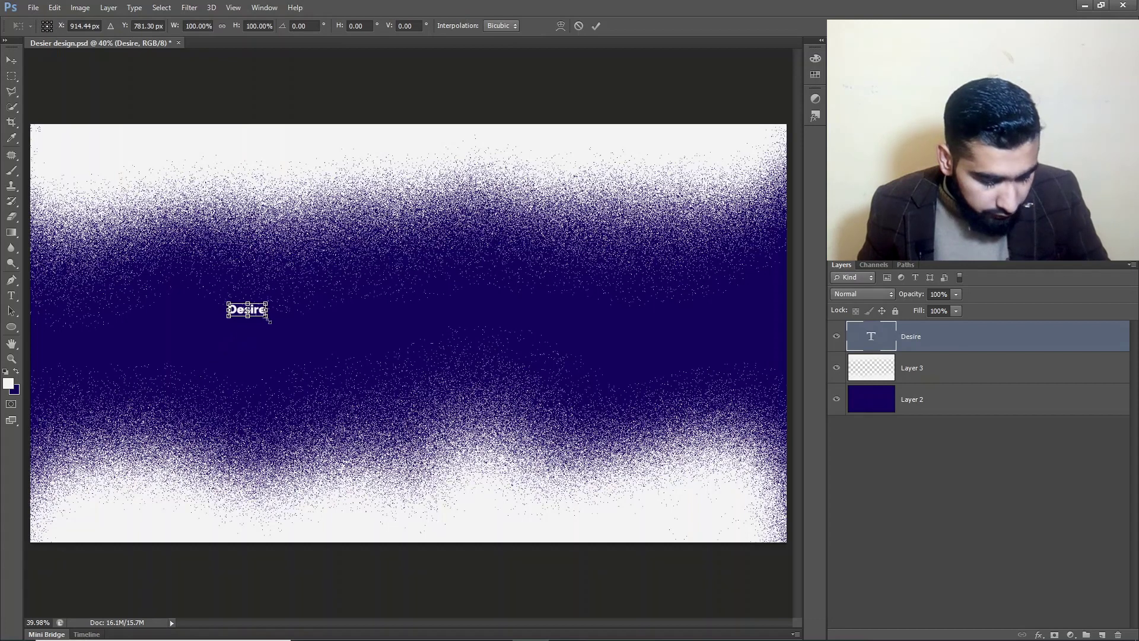
drag(267, 320, 547, 409)
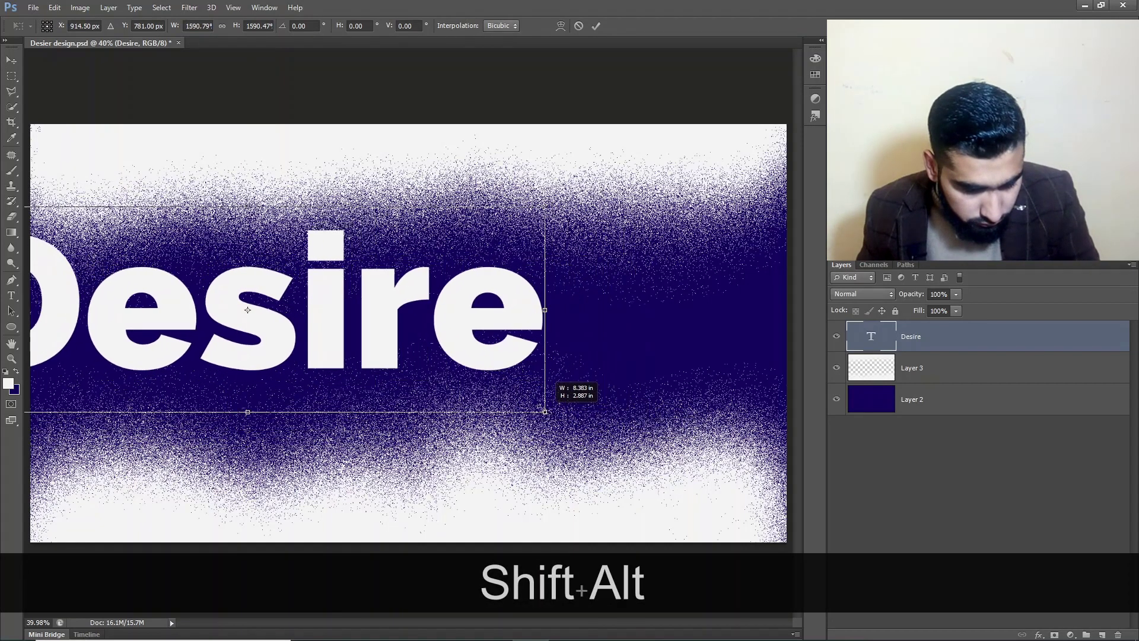
drag(462, 327, 603, 356)
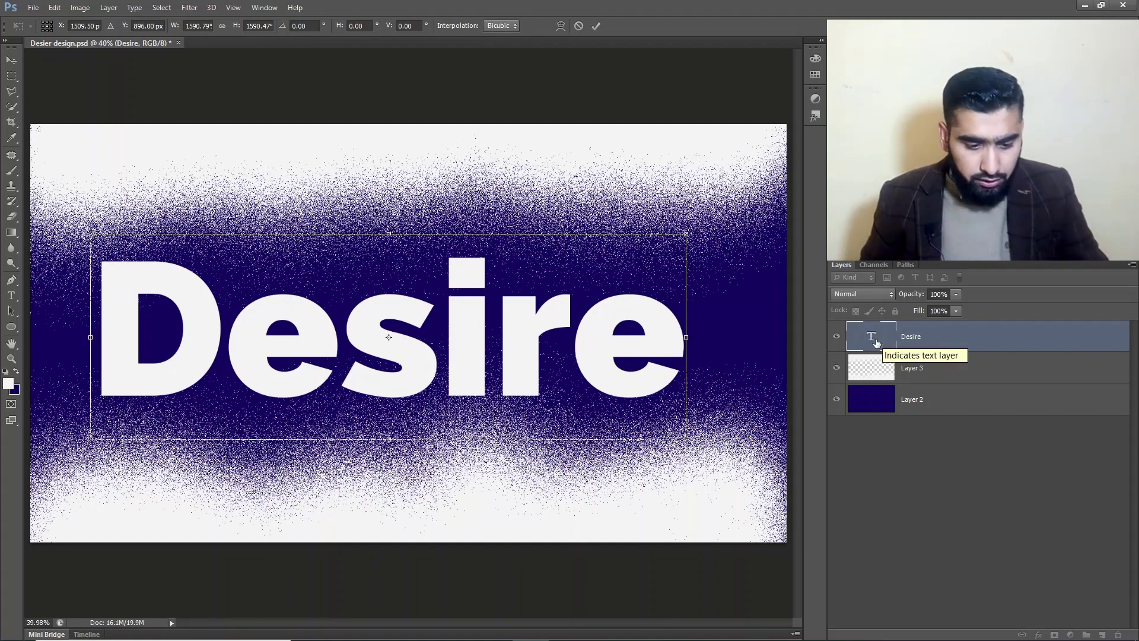
click(596, 26)
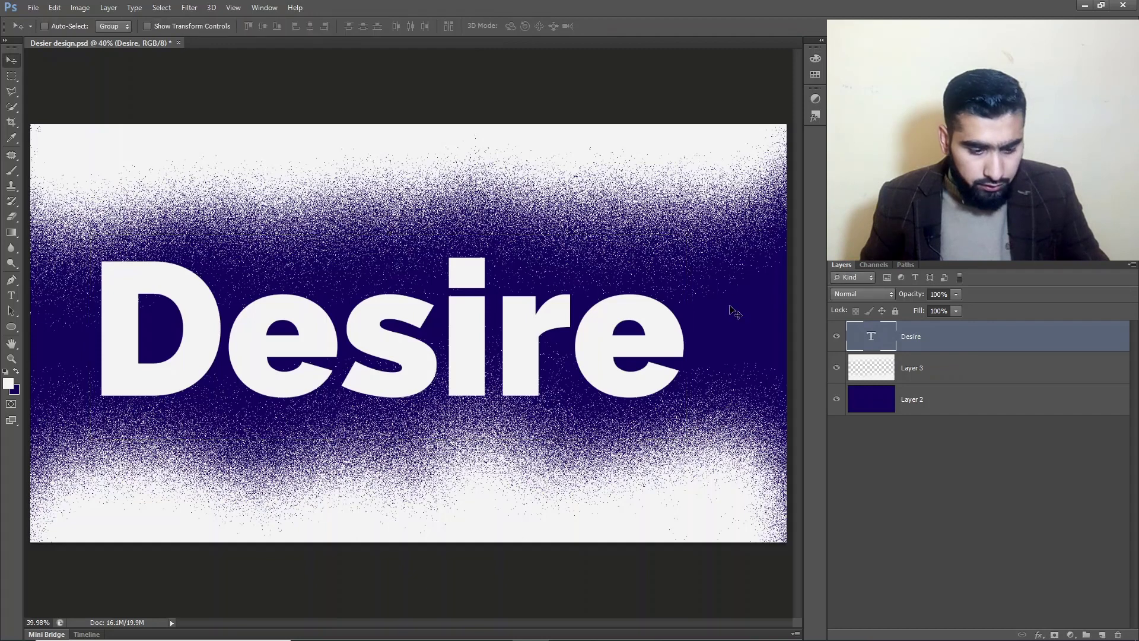
- Check the font style options of the Desire text and keep Raleway Heavy
double_click(869, 337)
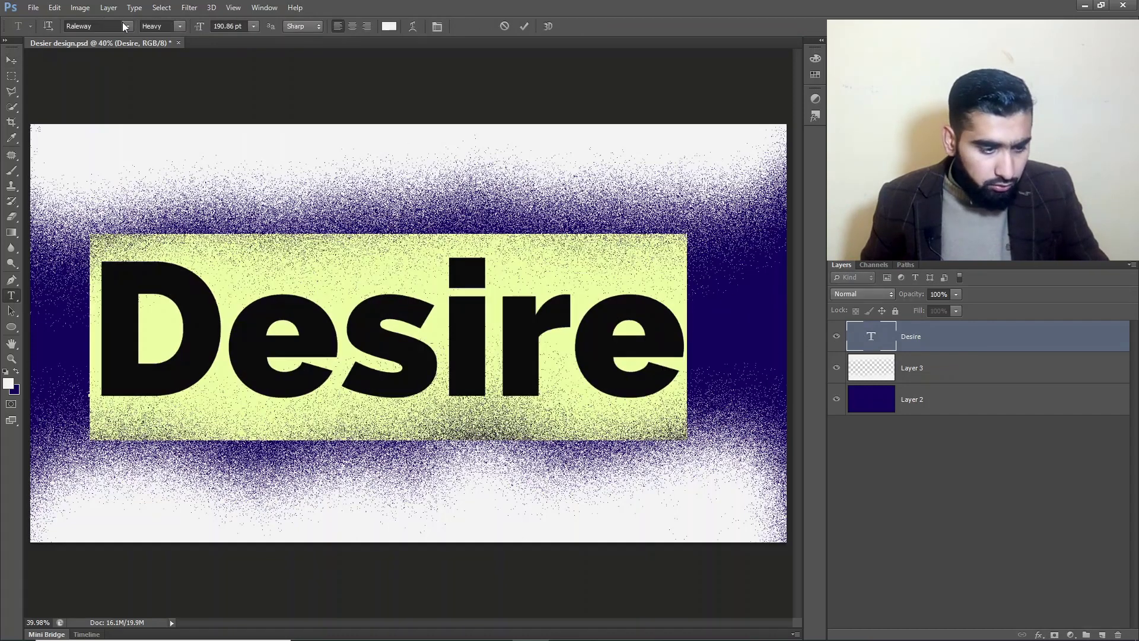
click(179, 27)
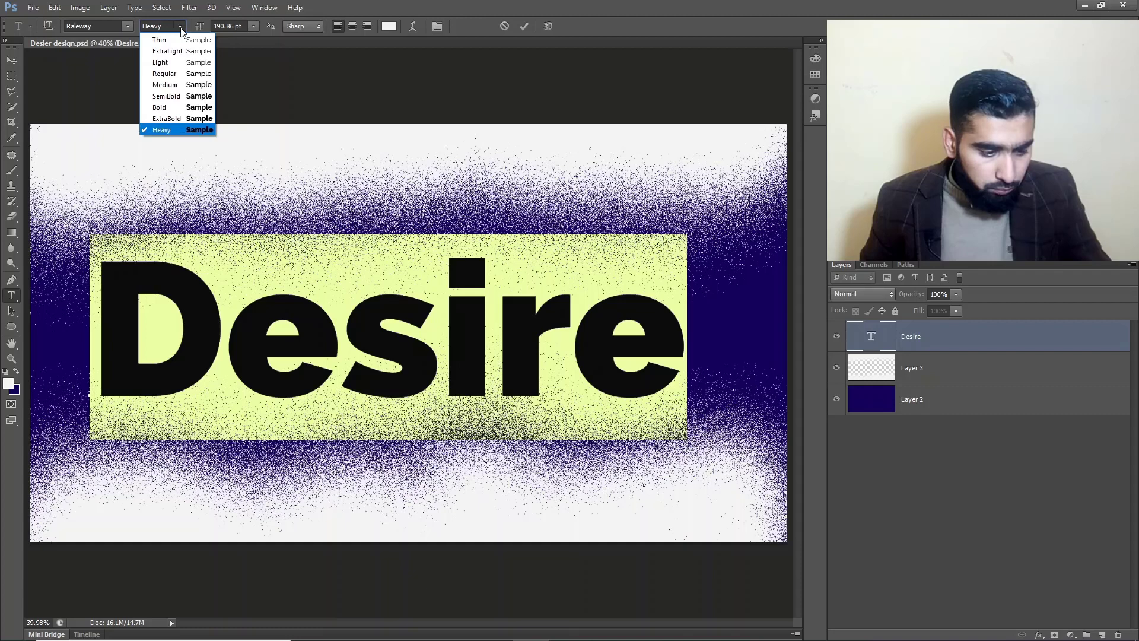
click(169, 133)
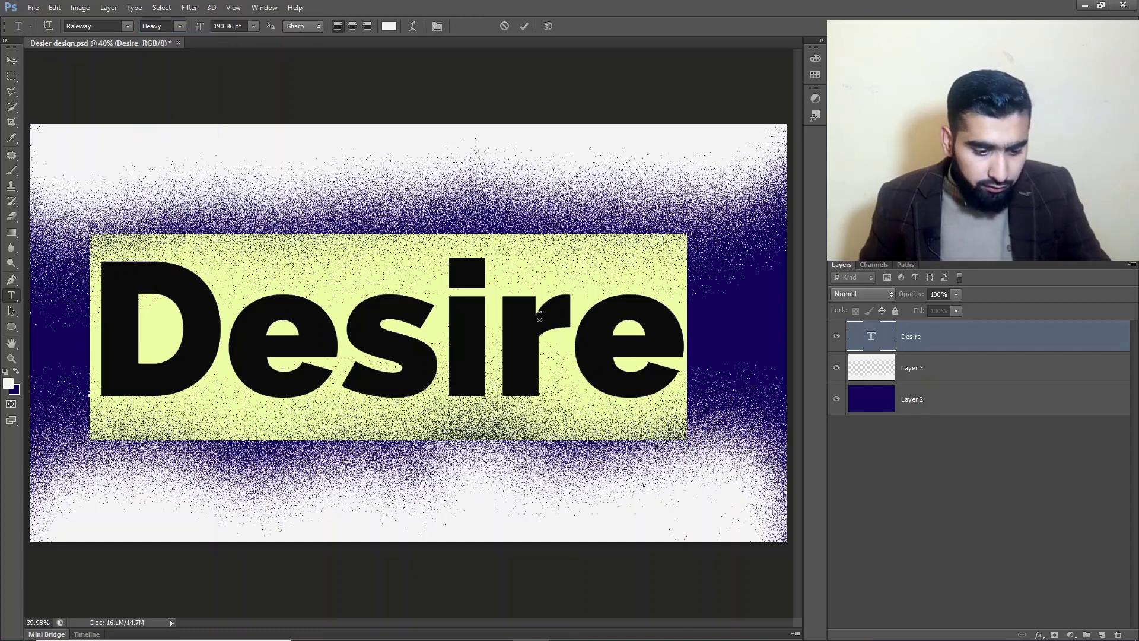
click(522, 302)
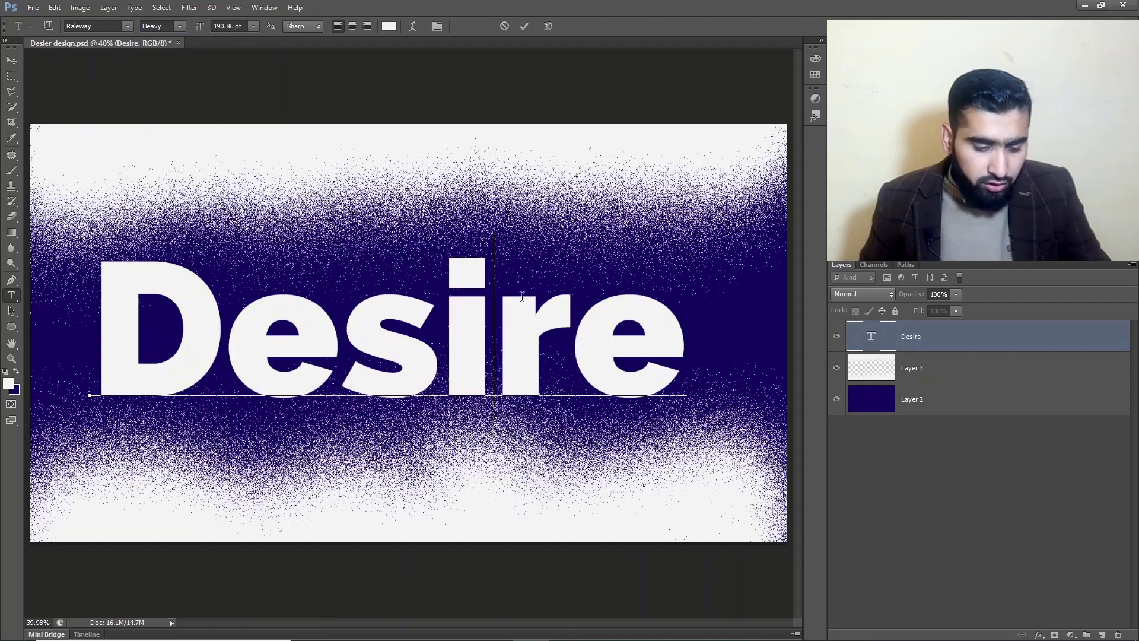
click(15, 63)
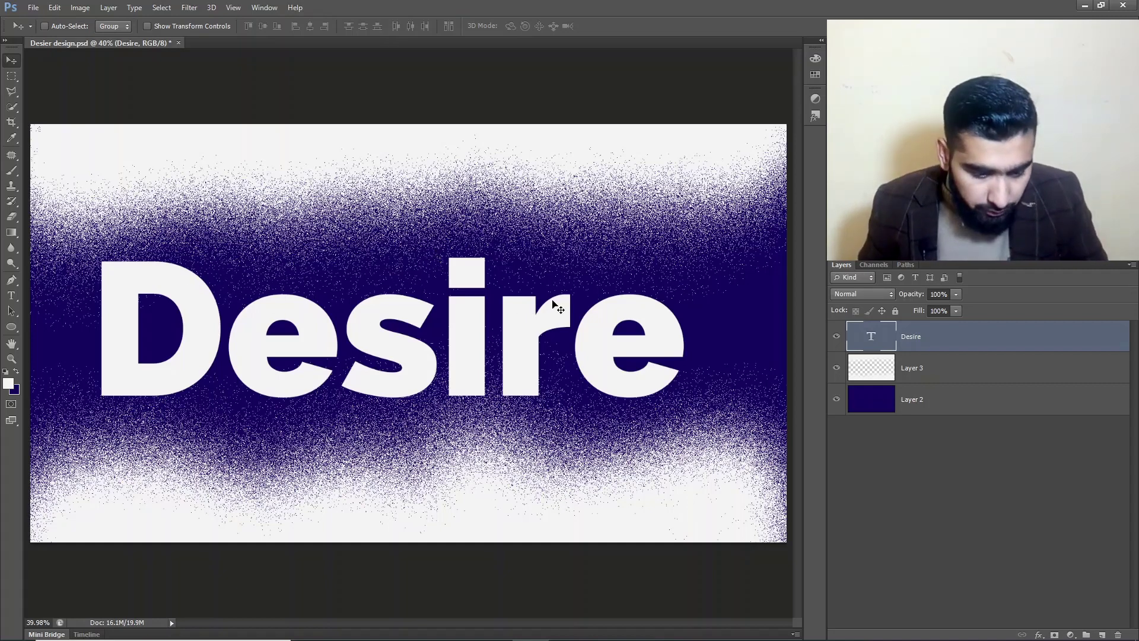
- Add a new layer above the Desire text and choose a 2500 px smoke-shaped brush
right_click(533, 192)
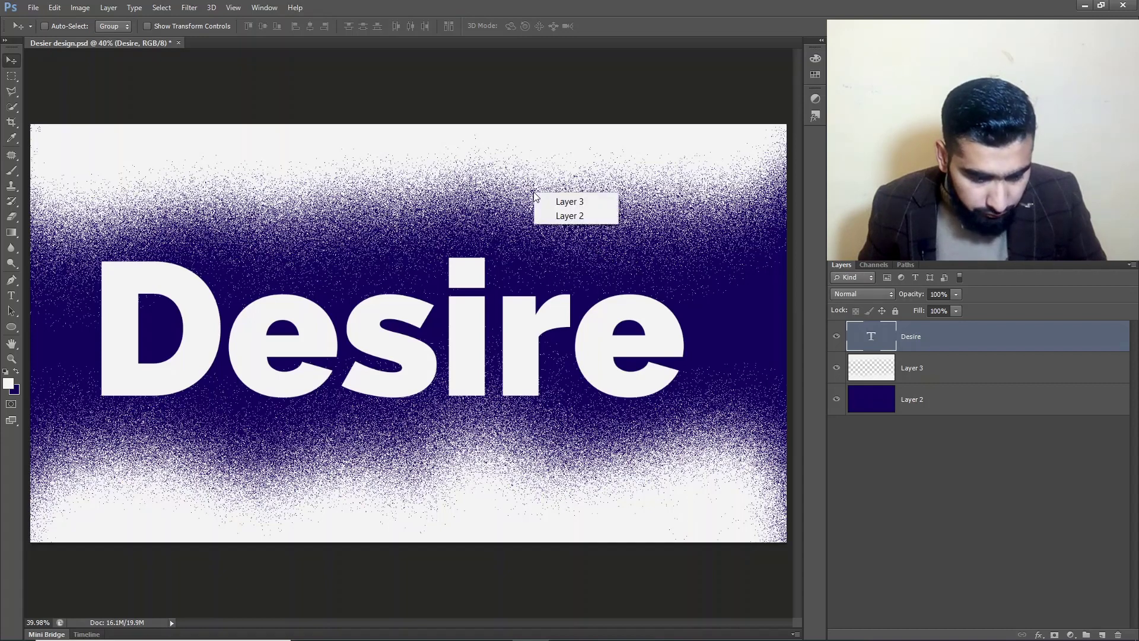
click(508, 192)
key(b)
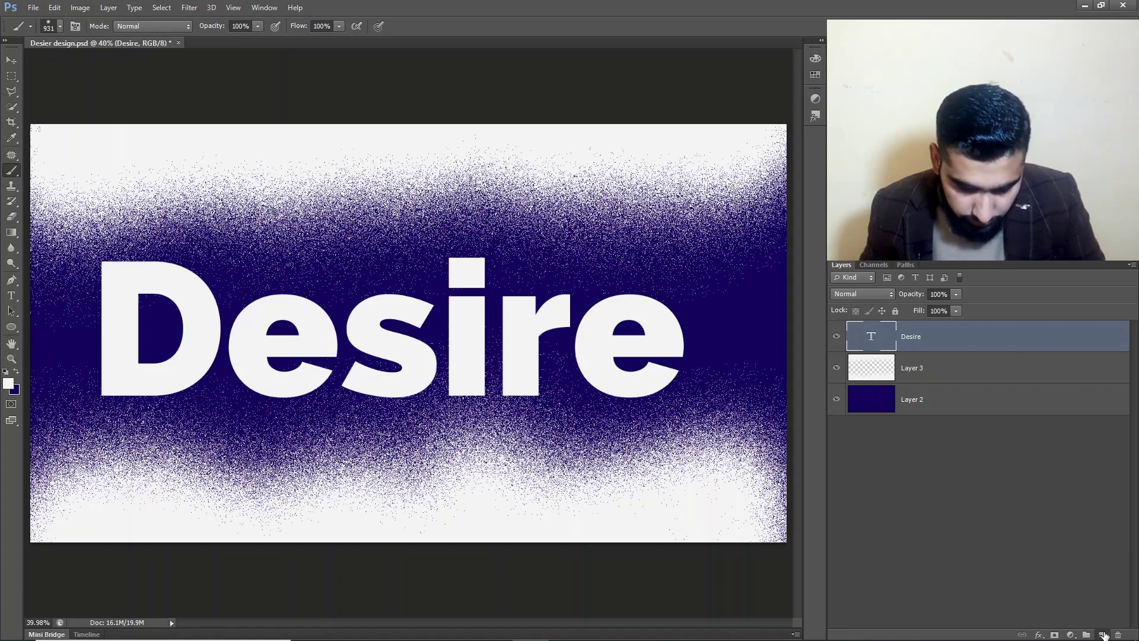
click(1104, 635)
right_click(369, 266)
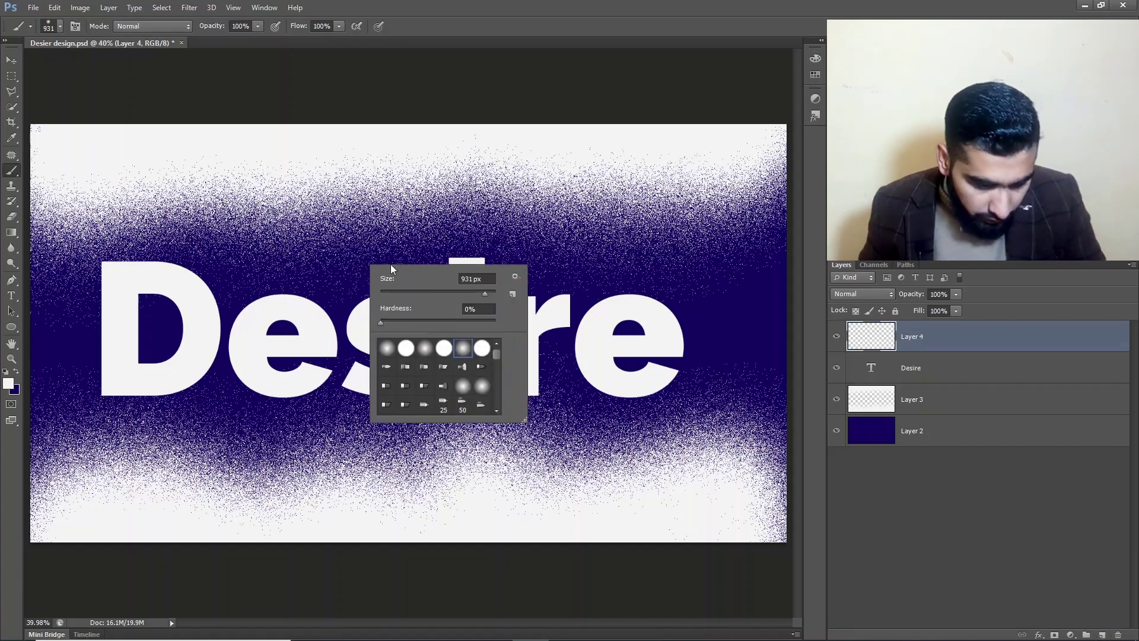
mouse_move(497, 354)
mouse_down()
mouse_move(500, 403)
mouse_move(498, 390)
mouse_up()
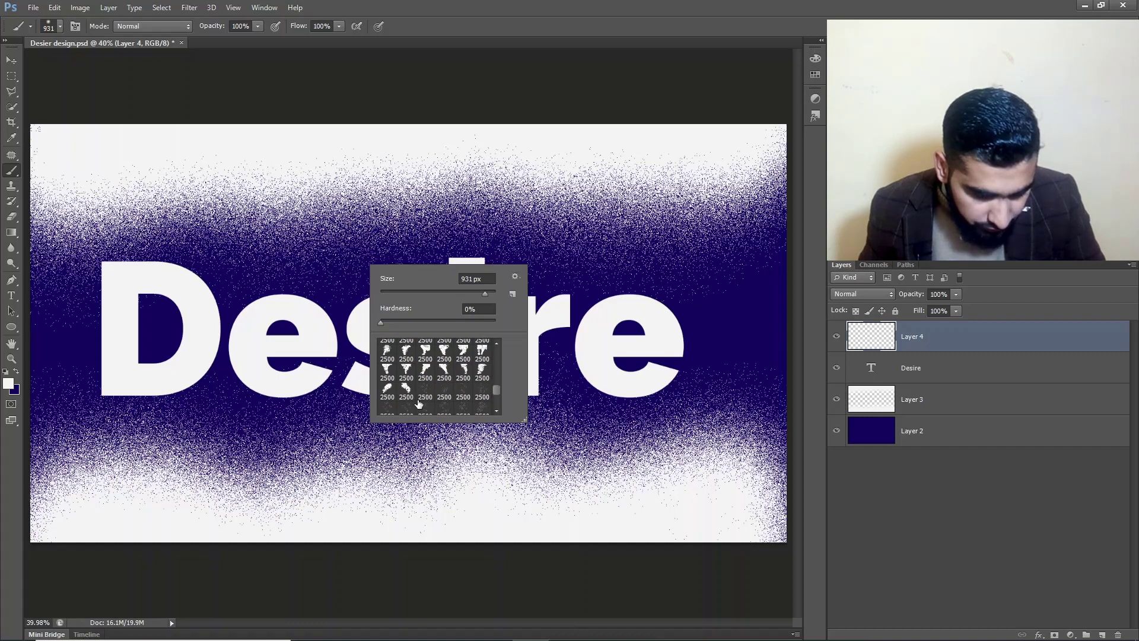
click(388, 391)
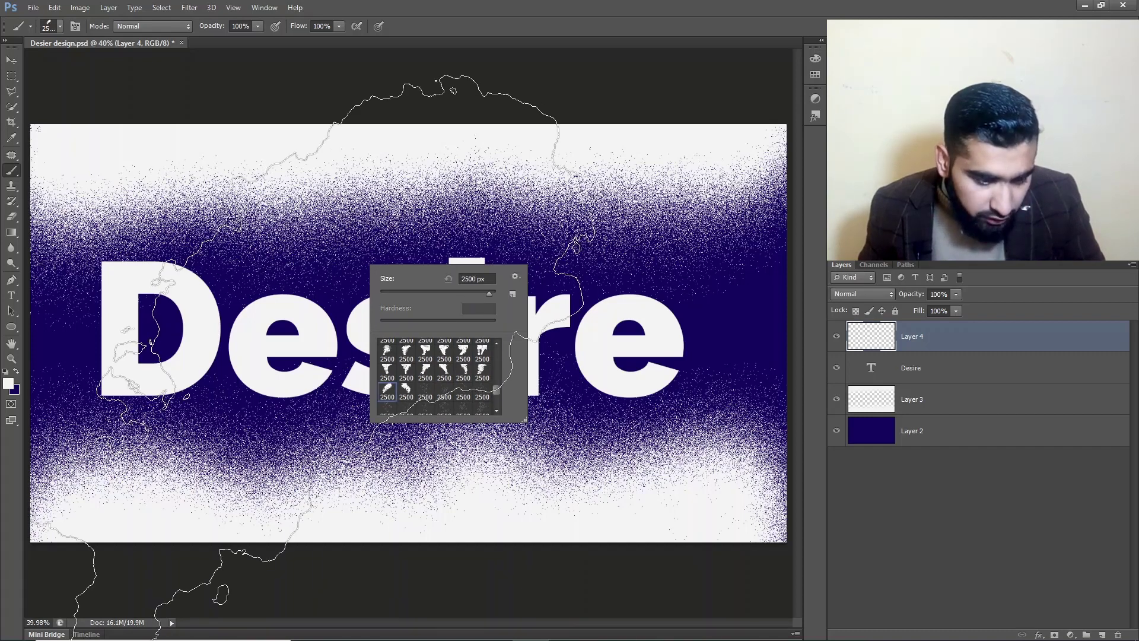
- Undo a white test stamp of the smoke brush and reduce the brush to less than half its size
click(311, 356)
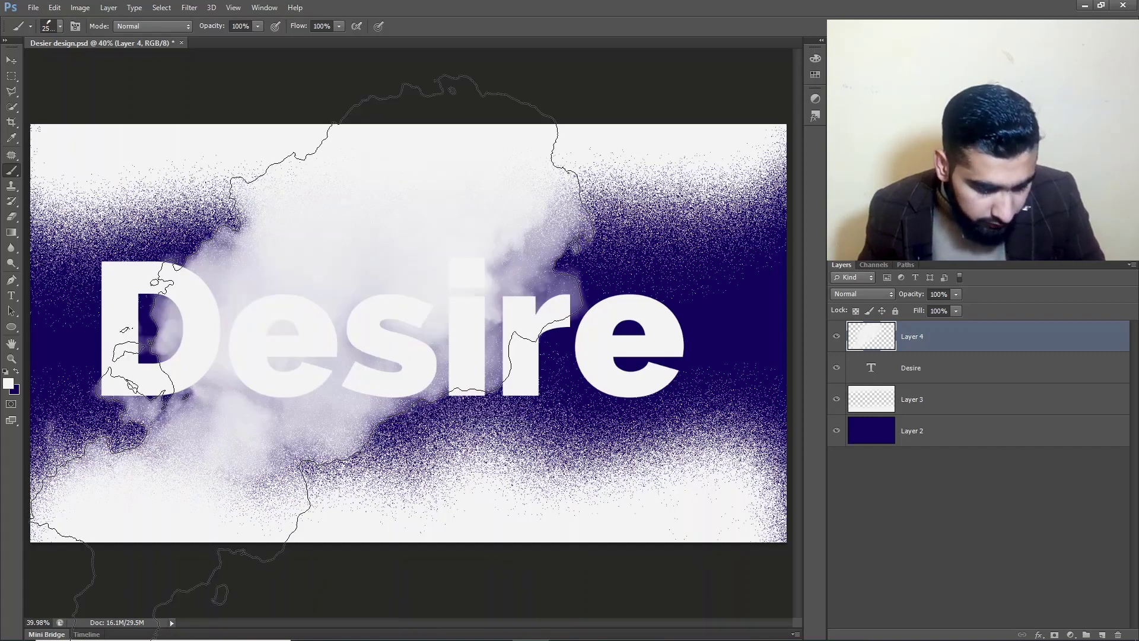
key(ctrl+z)
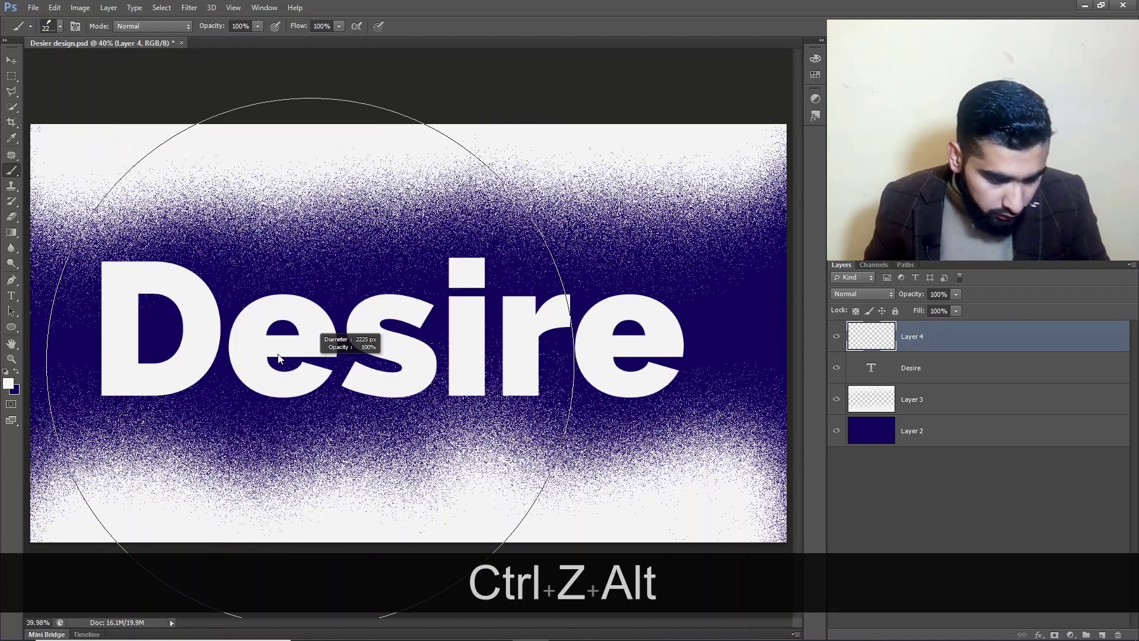
key(alt)
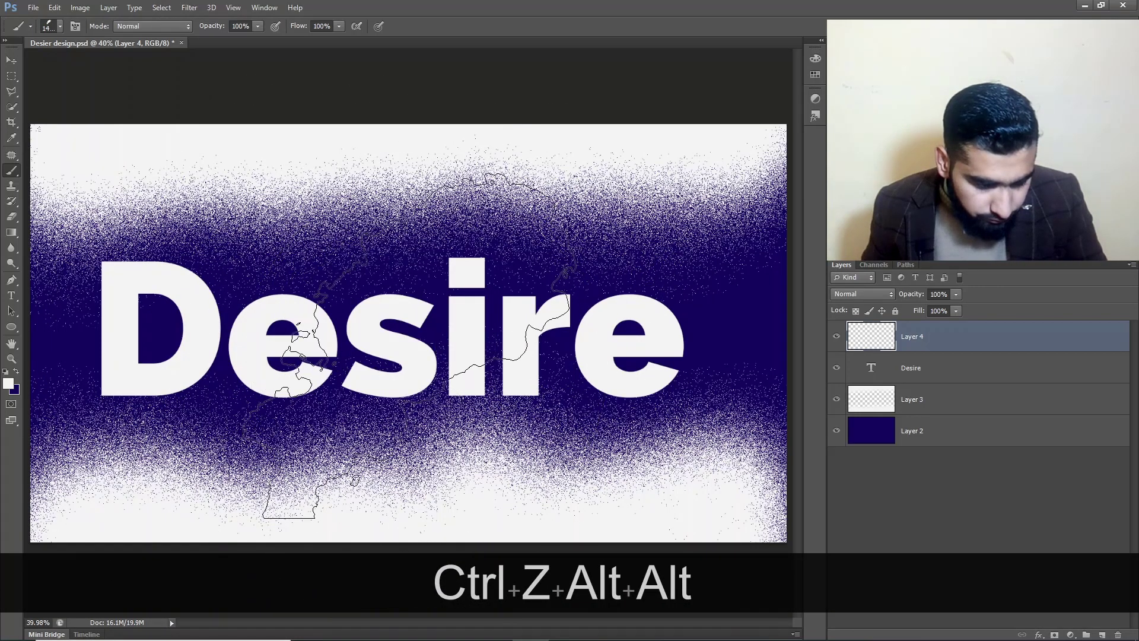
key(alt)
key(alt)
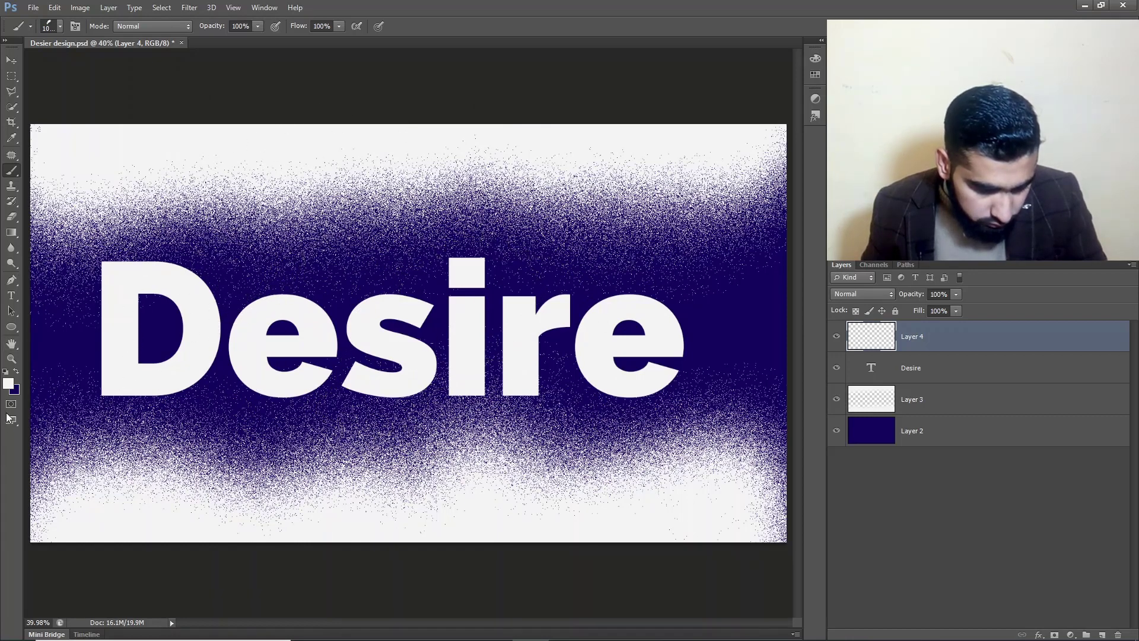
- Set the foreground colour to dark red 890000 and stamp one smoke cloud over the final "e" of Desire
click(11, 385)
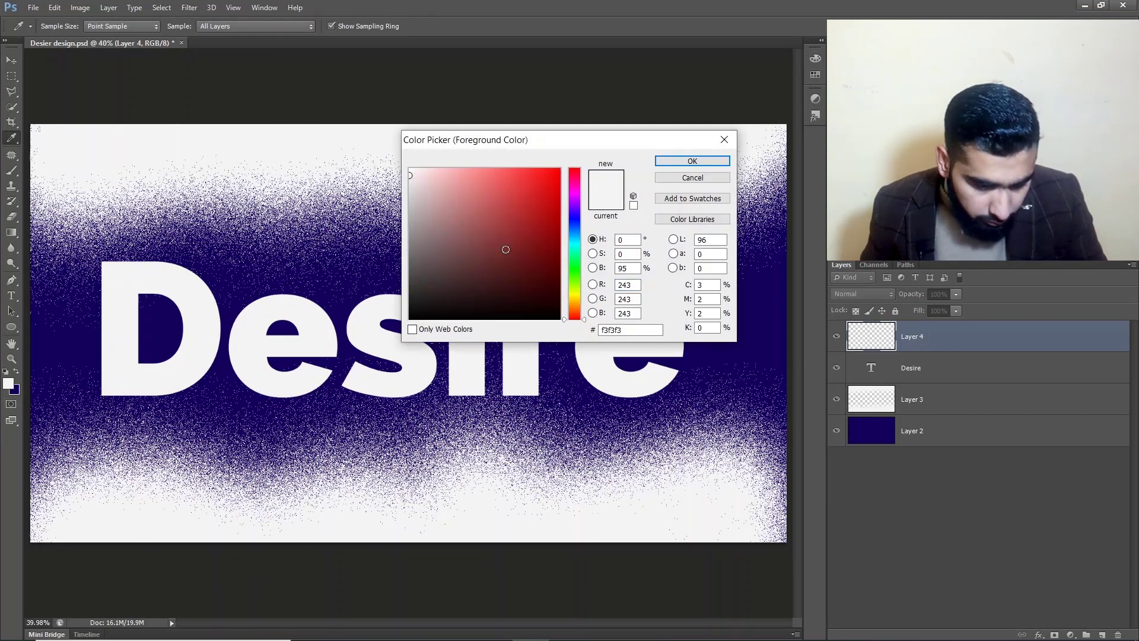
drag(505, 249, 595, 153)
mouse_move(554, 262)
mouse_down()
mouse_move(568, 266)
mouse_move(565, 238)
mouse_up()
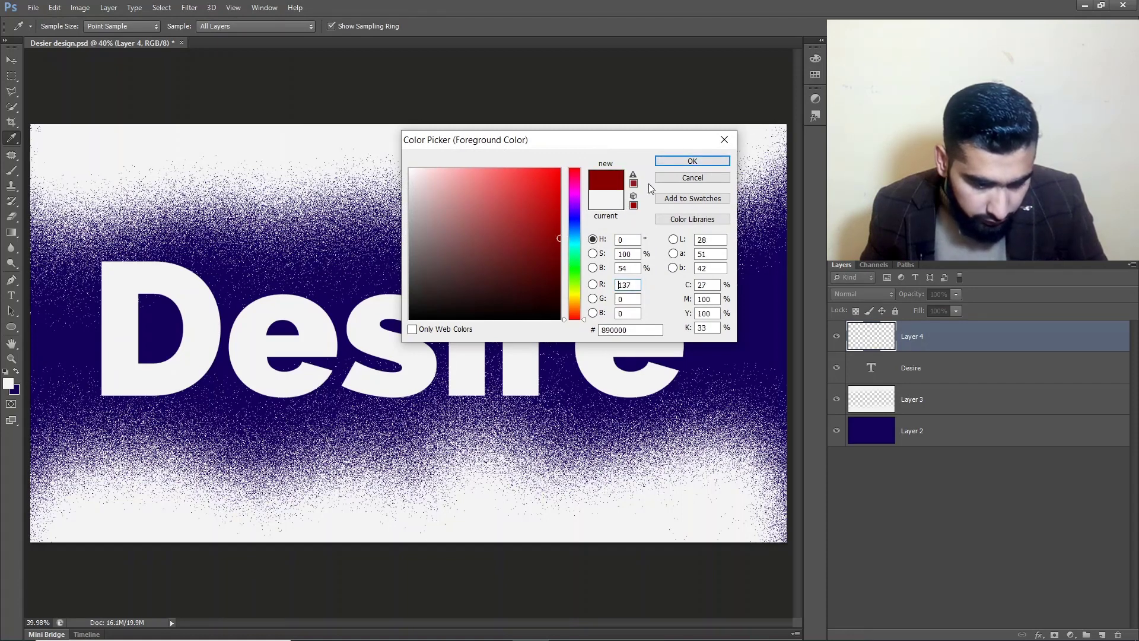
click(692, 161)
key(b)
click(650, 382)
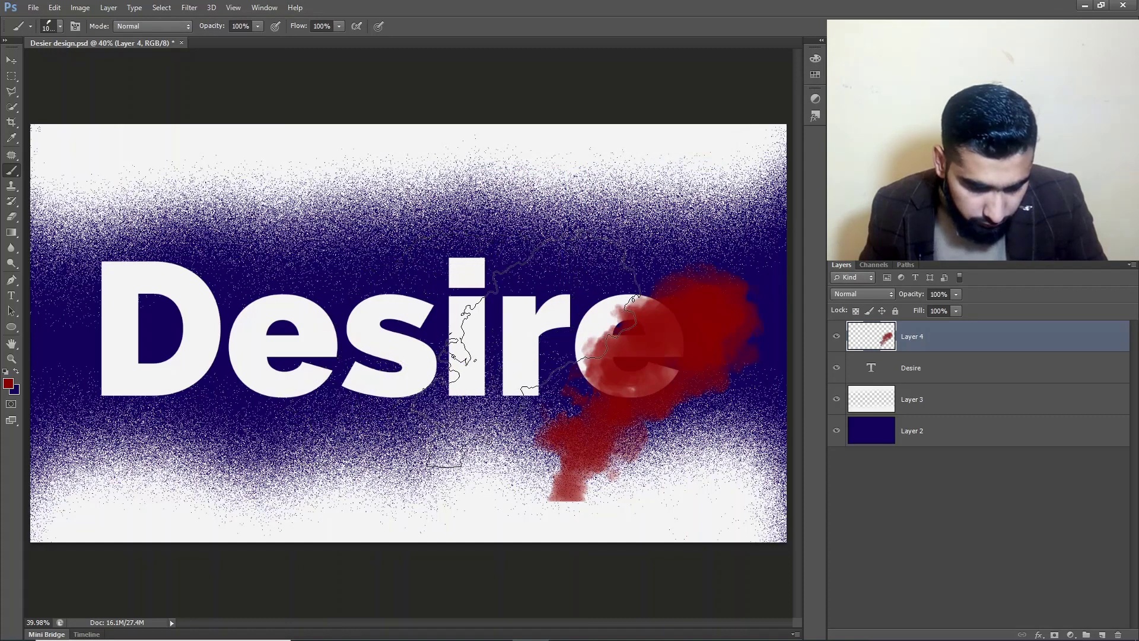
- Undo a second 890000 stamp, set the foreground colour to b50101 and stamp smoke over the "r" of Desire
click(556, 342)
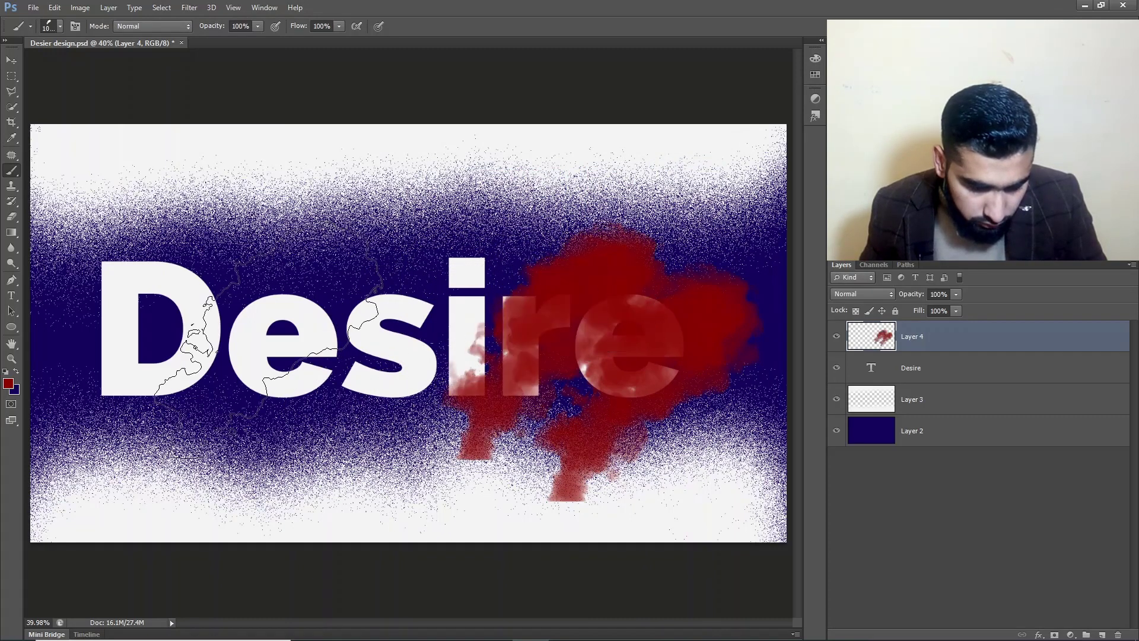
key(ctrl+z)
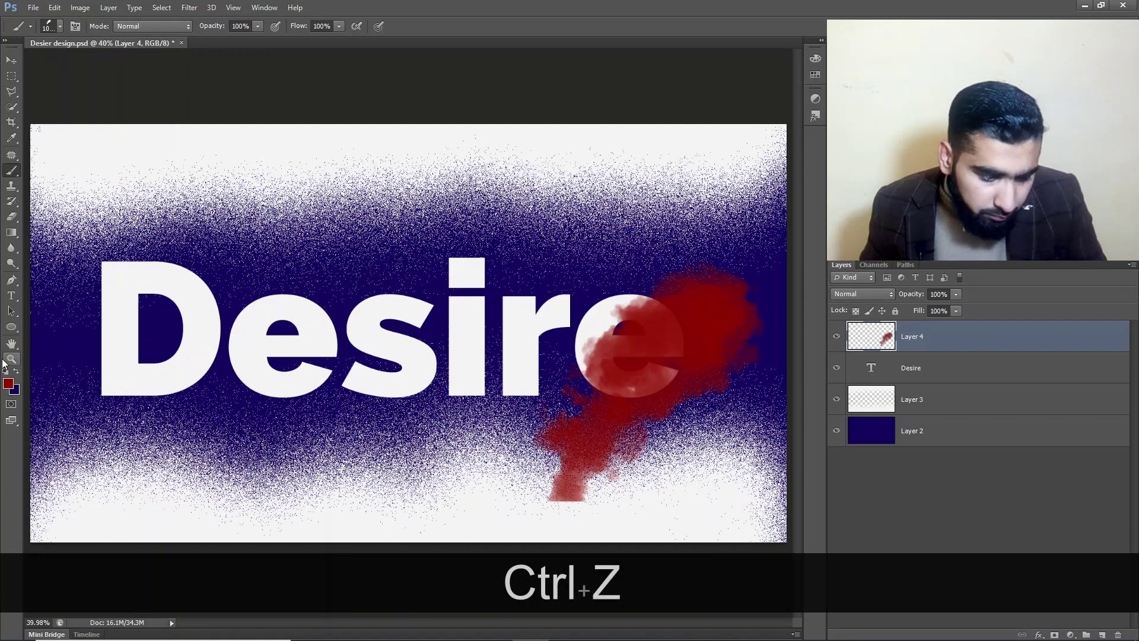
click(9, 384)
drag(546, 178, 558, 212)
click(670, 164)
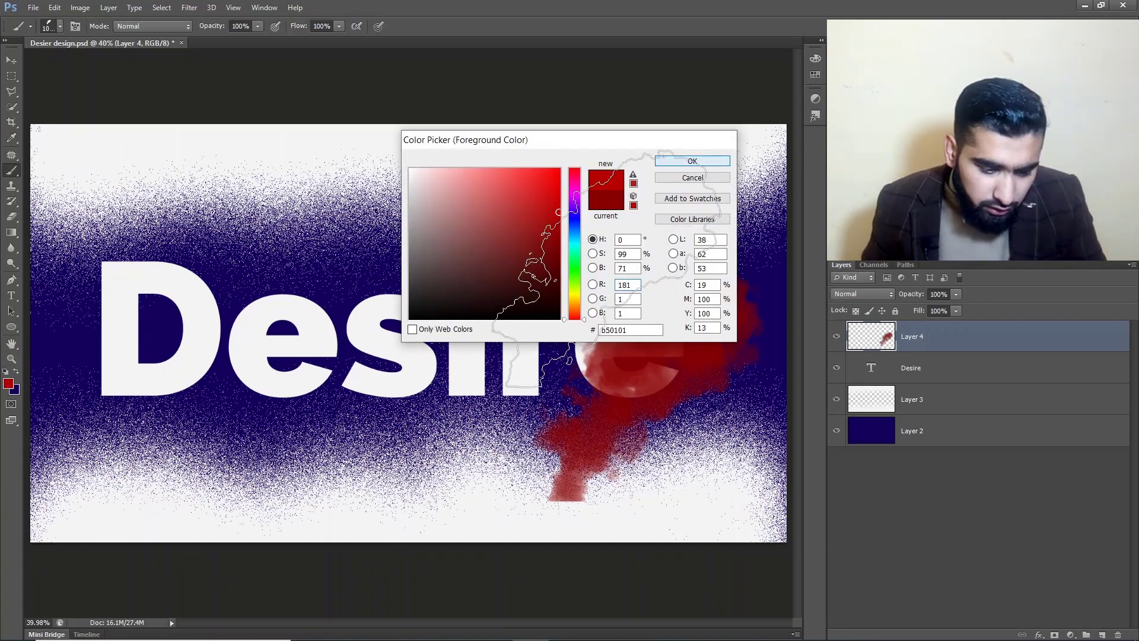
click(561, 336)
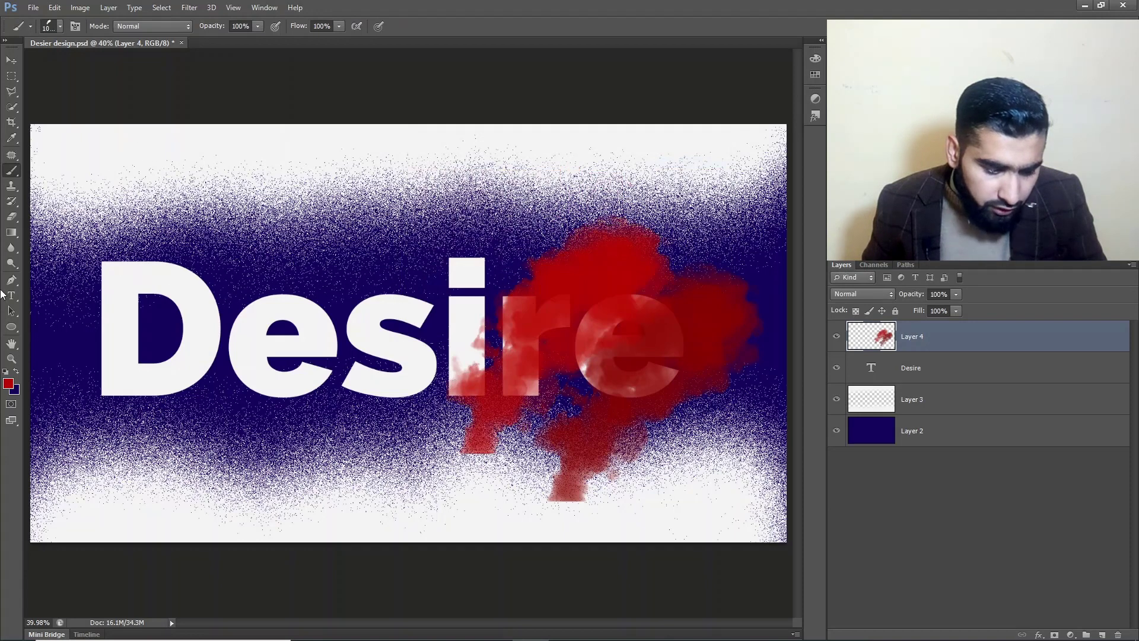
- Set the foreground colour to d11313 and stamp a smoke cloud over the "s" and "i" of Desire
click(8, 383)
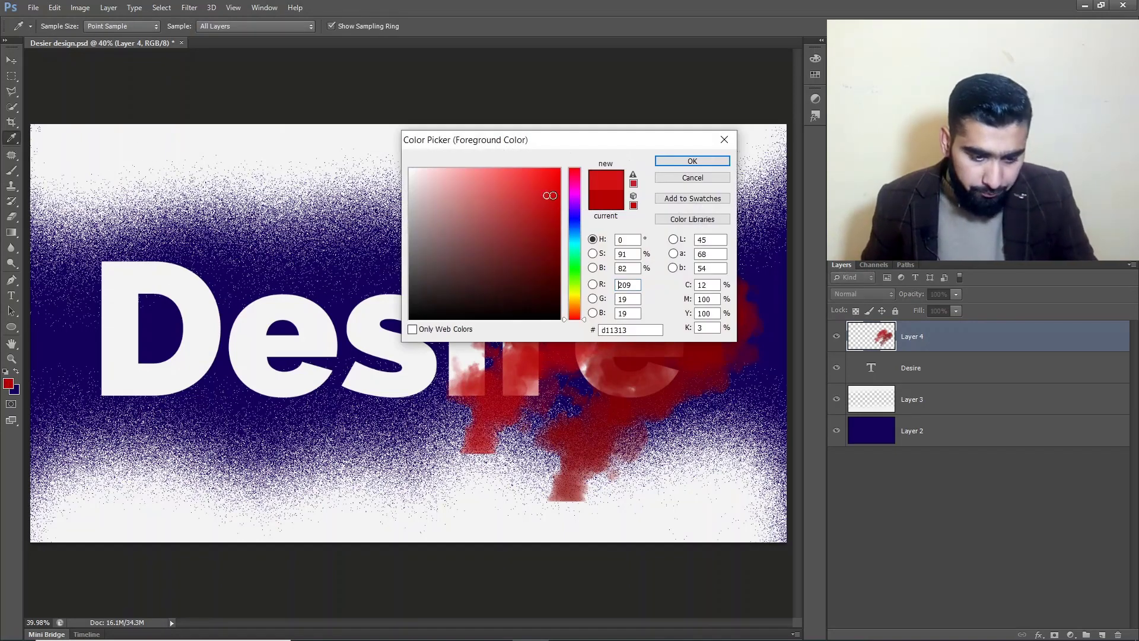
click(692, 161)
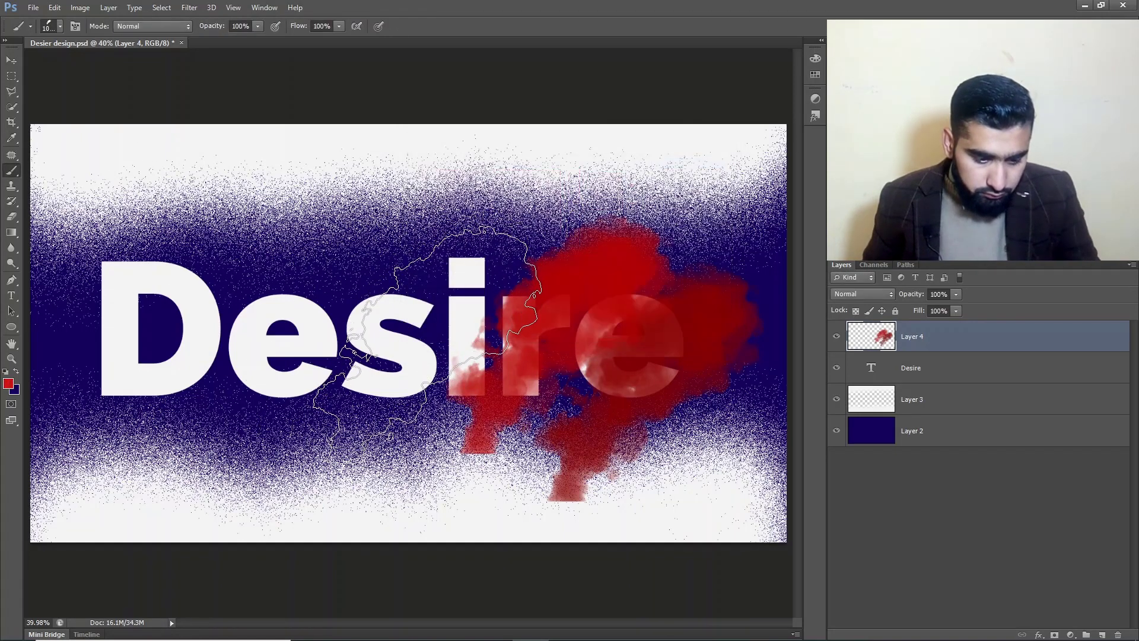
click(426, 338)
- Set the foreground colour to light red fe4242 and stamp a smoke cloud over the first "e" and the "s" of Desire
click(9, 383)
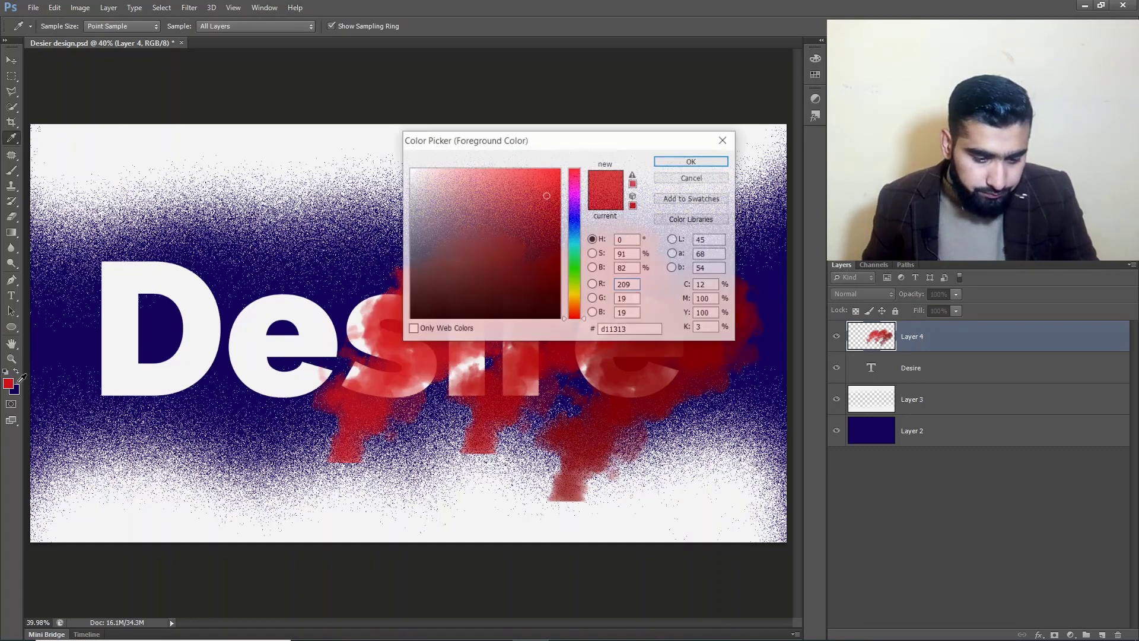
drag(541, 201, 522, 168)
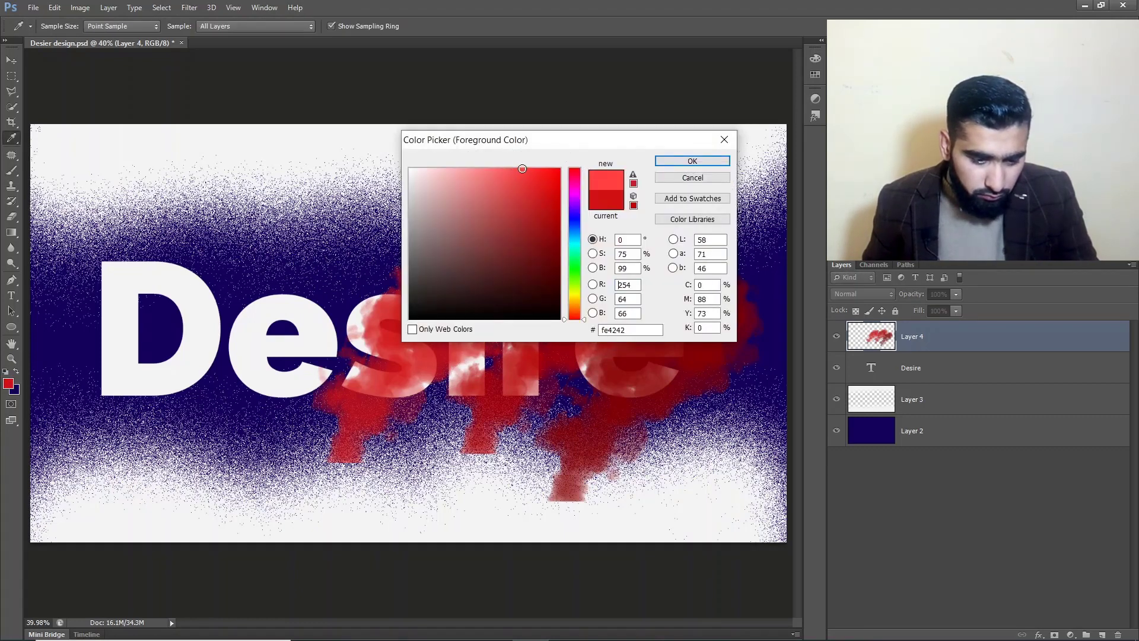
click(677, 161)
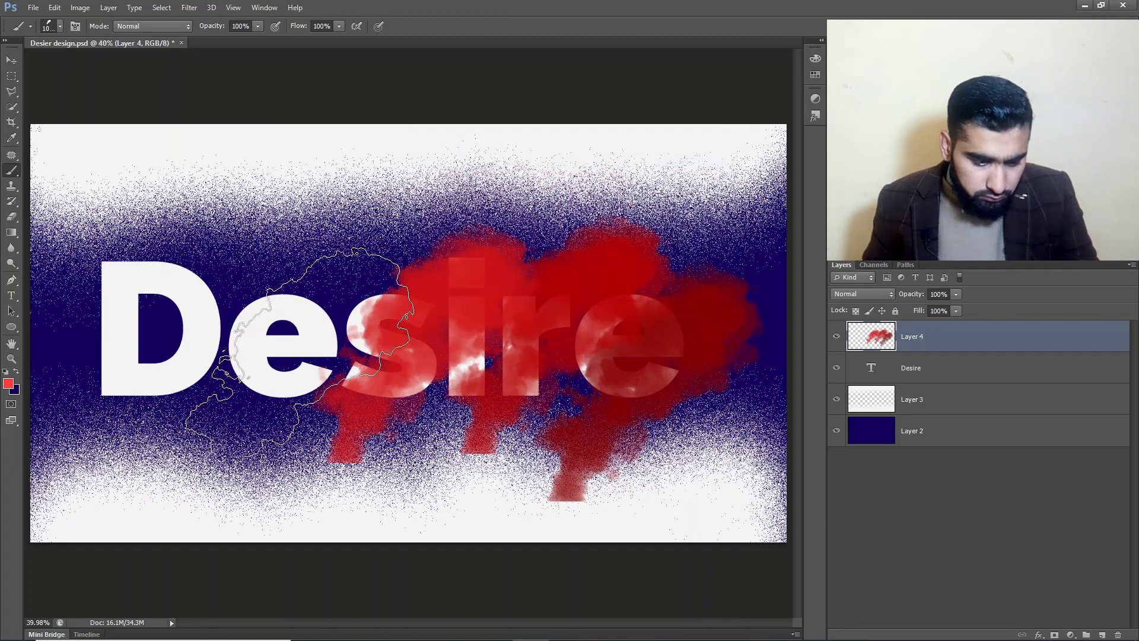
click(299, 366)
- Set the foreground colour to ff7f7f and stamp a smoke cloud over the "D" and first "e" of Desire
click(8, 383)
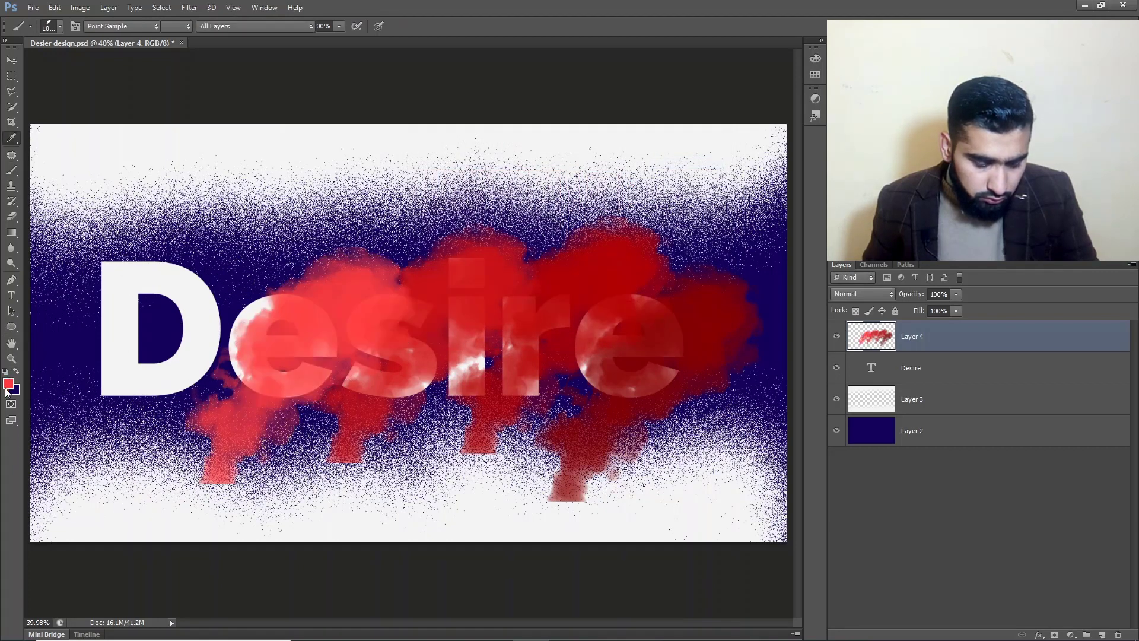
drag(476, 221, 485, 166)
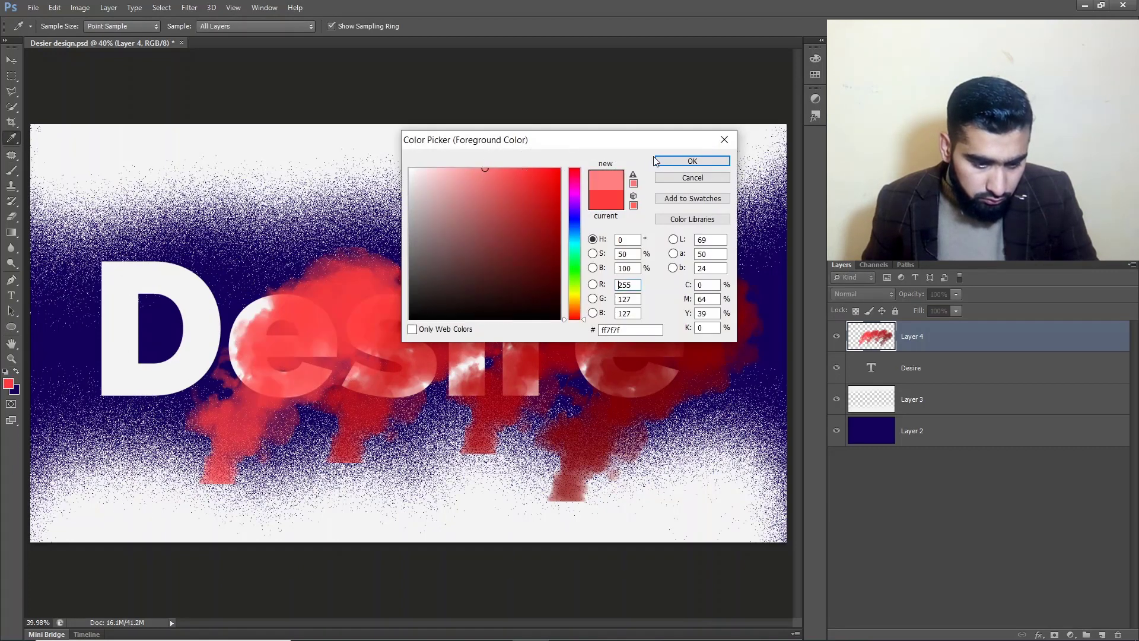
click(655, 161)
click(187, 350)
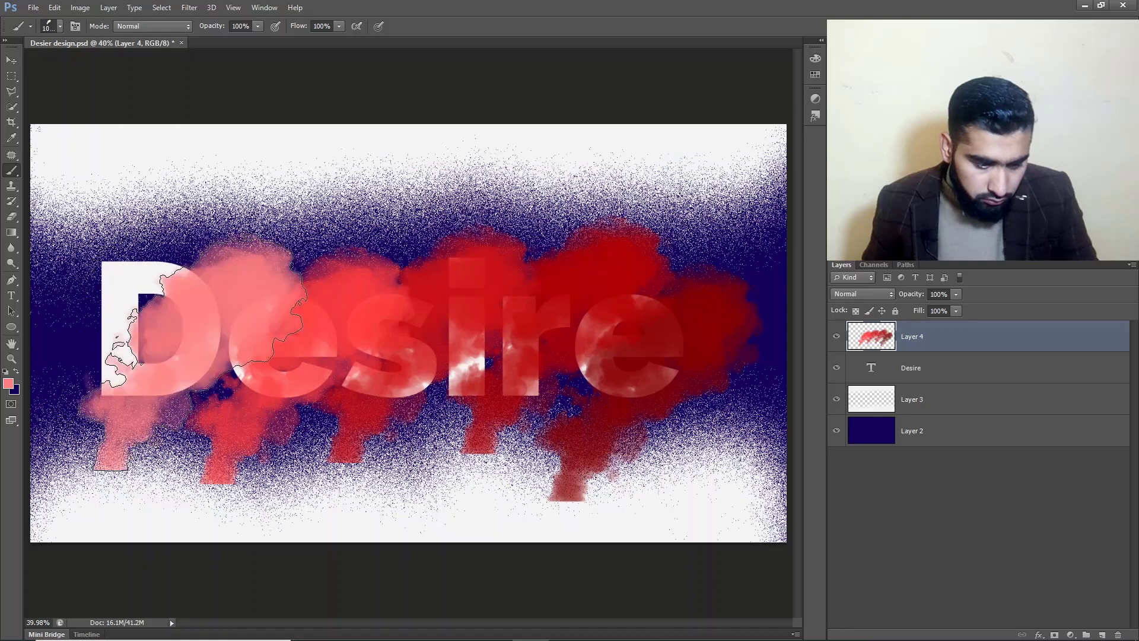
- Set the foreground colour to pale pink ffdddd and stamp a smoke cloud over the upper-left part of the "D"
click(8, 383)
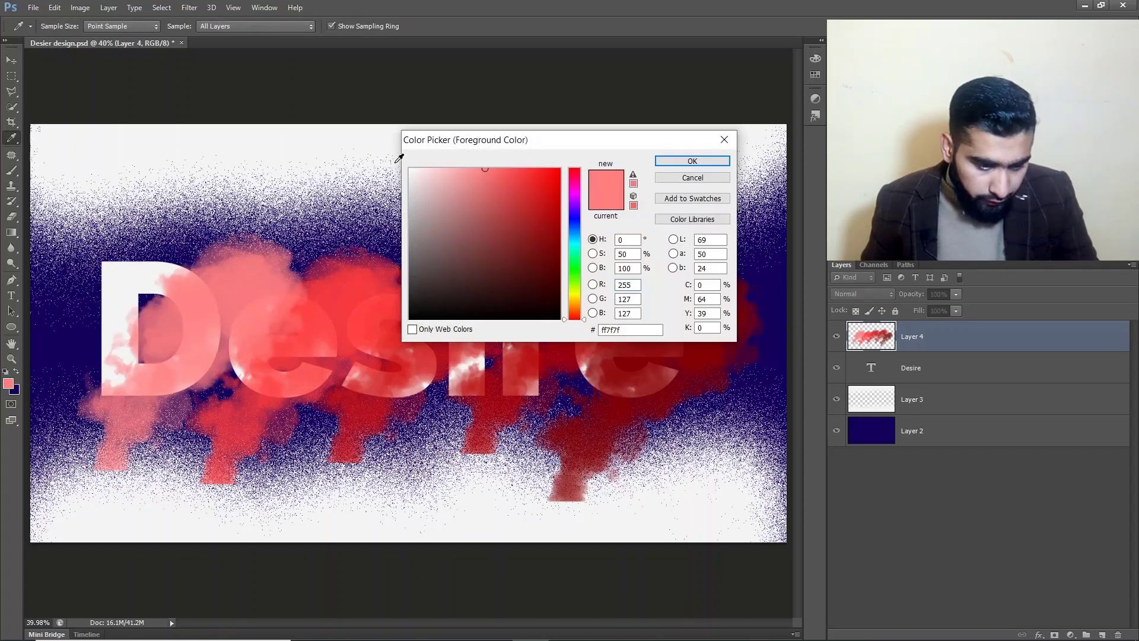
drag(432, 178, 429, 161)
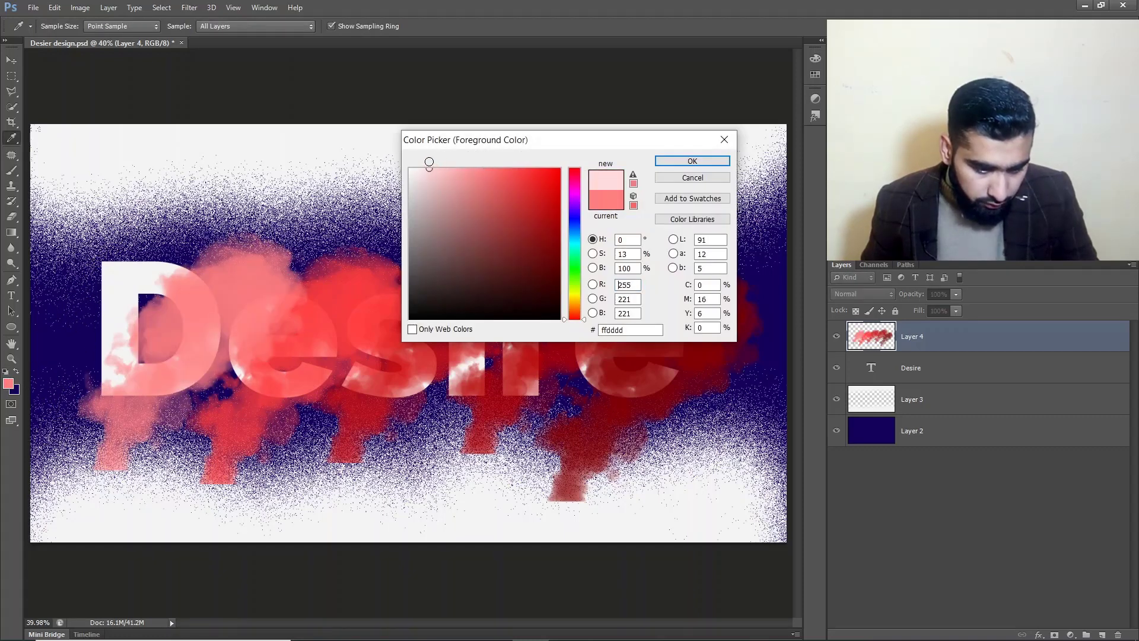
click(692, 161)
key(b)
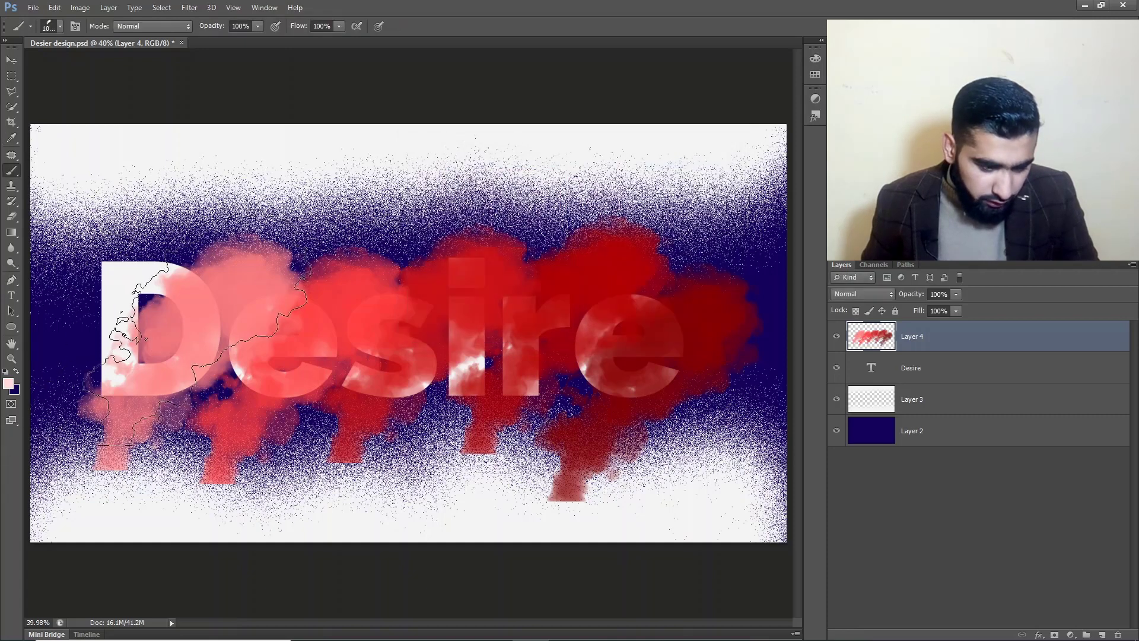
click(128, 311)
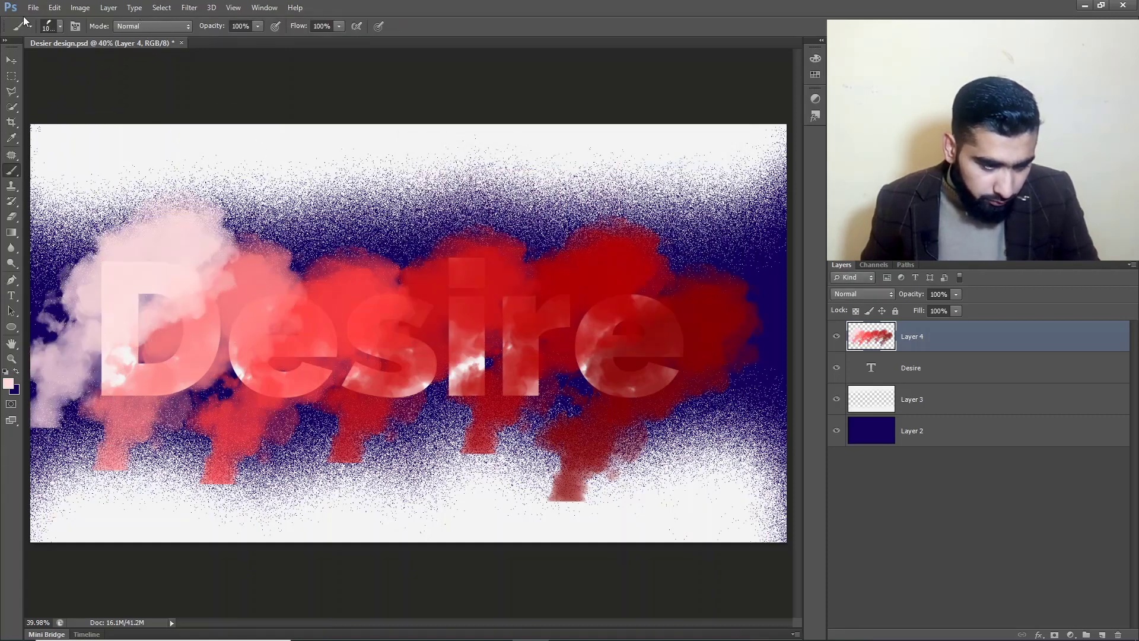
- Clip the smoke on Layer 4 to the Desire text layer with a clipping mask
click(11, 60)
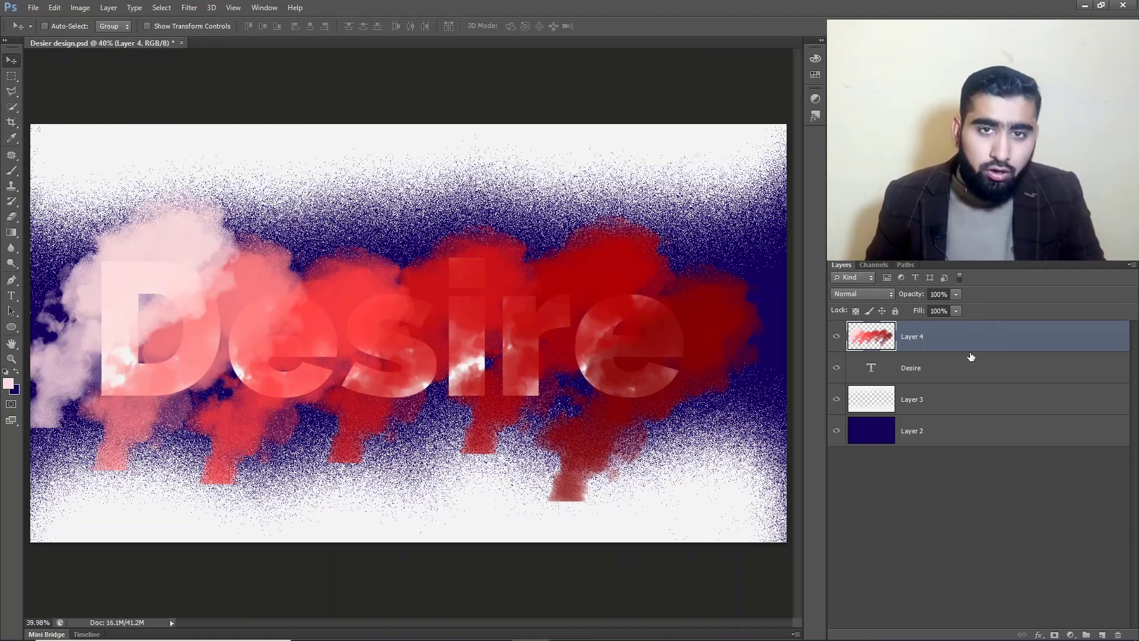
key(alt)
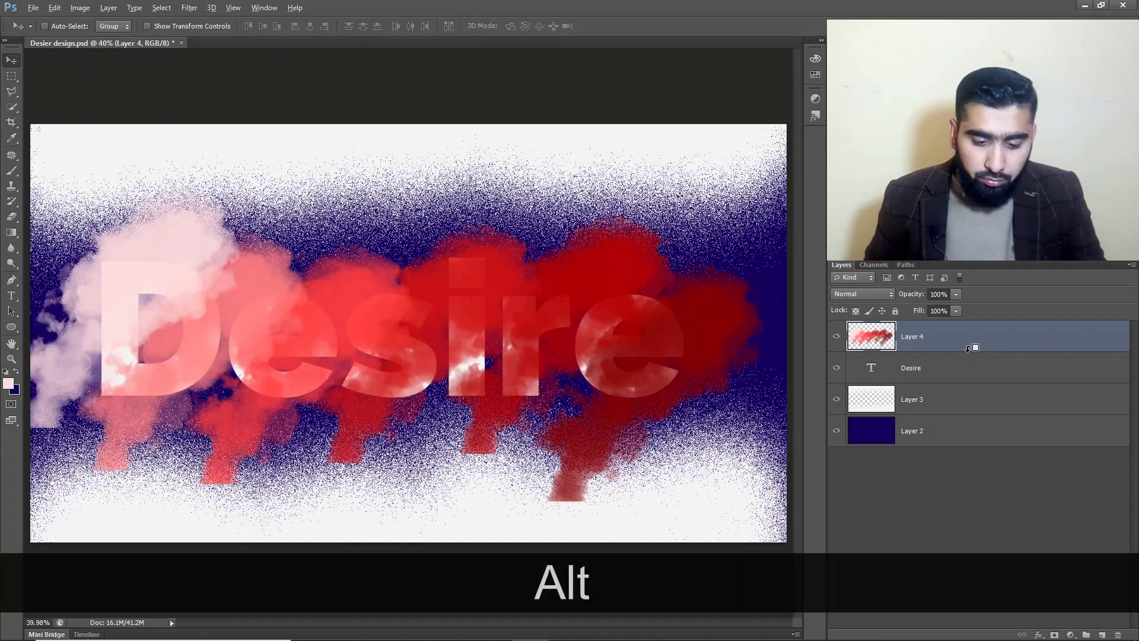
alt+click(968, 349)
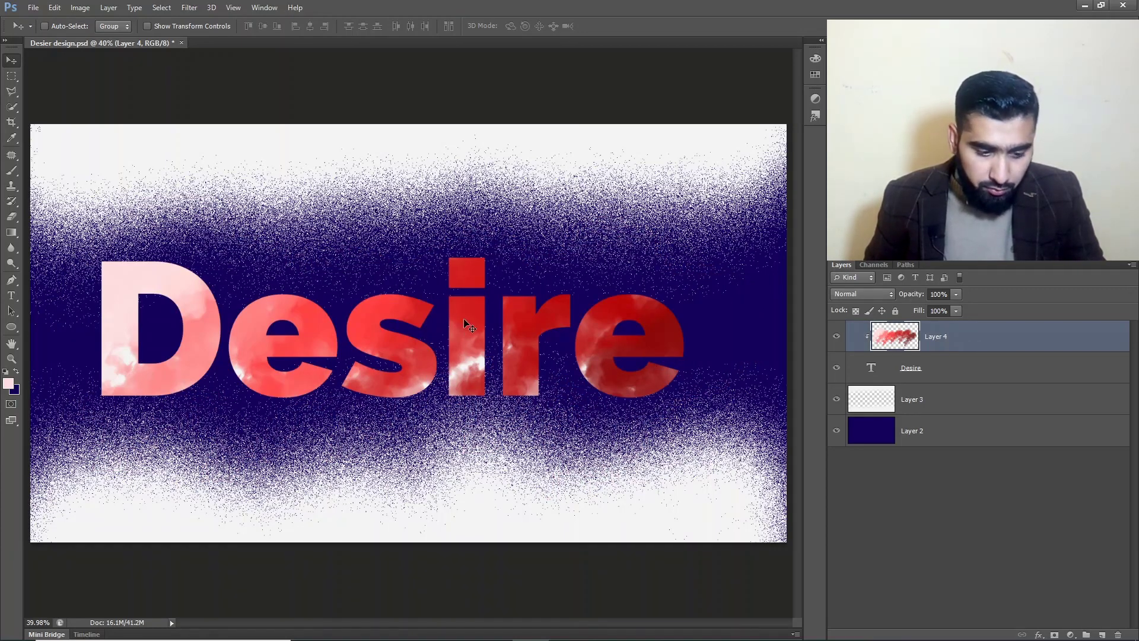
- Add a Bevel & Emboss effect to the Desire text layer with depth 511%, size 13 px and soften 2 px
click(948, 368)
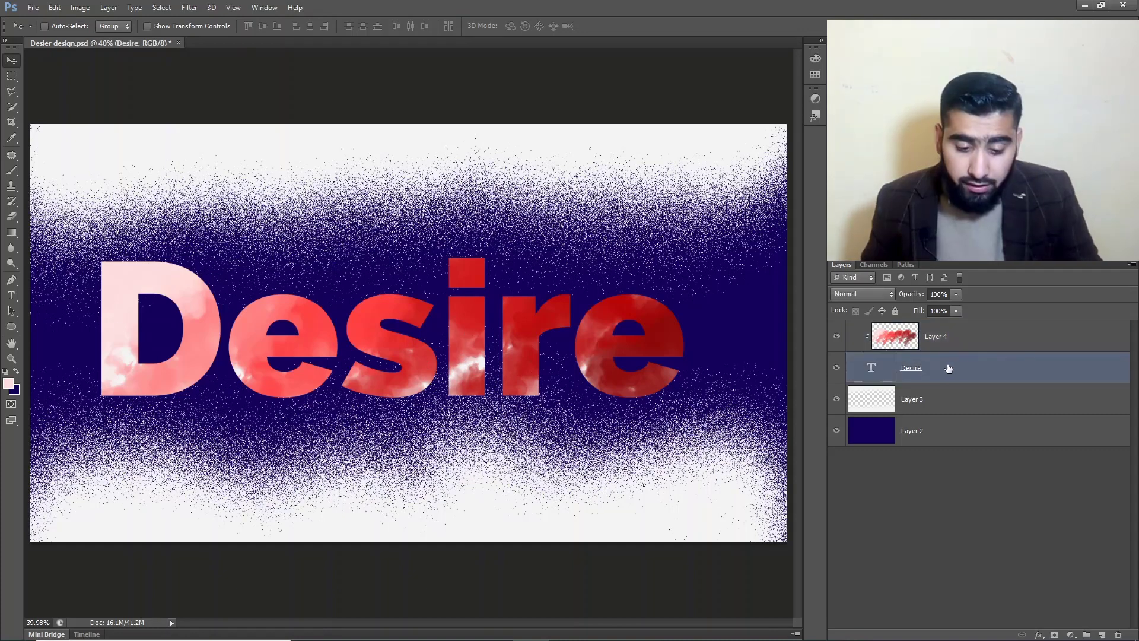
double_click(1111, 372)
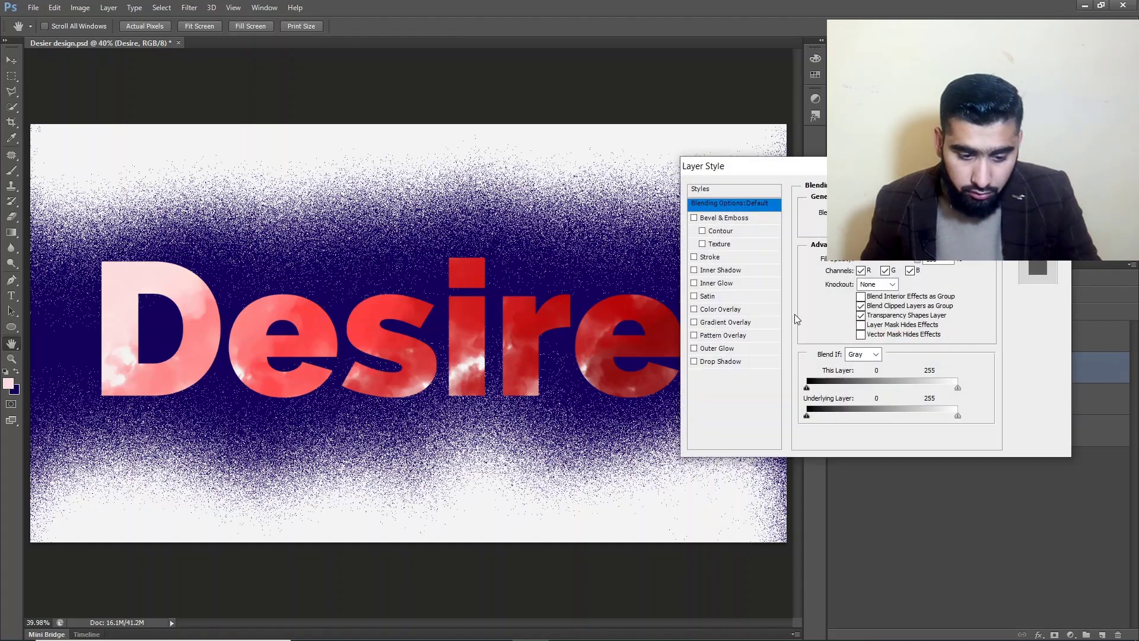
click(729, 219)
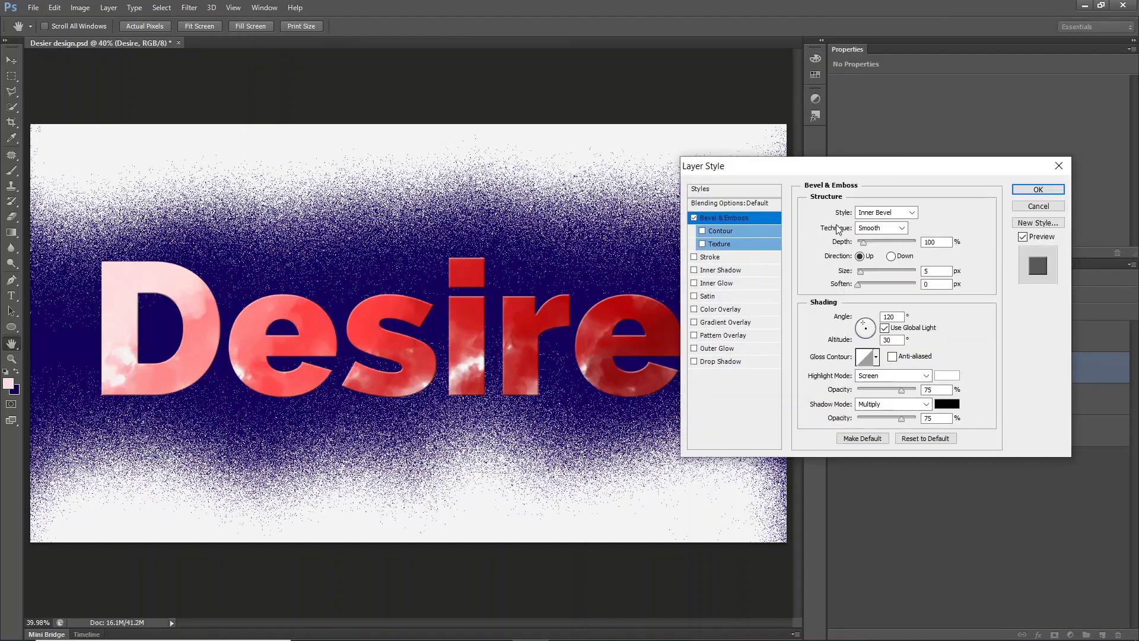
drag(874, 245, 888, 247)
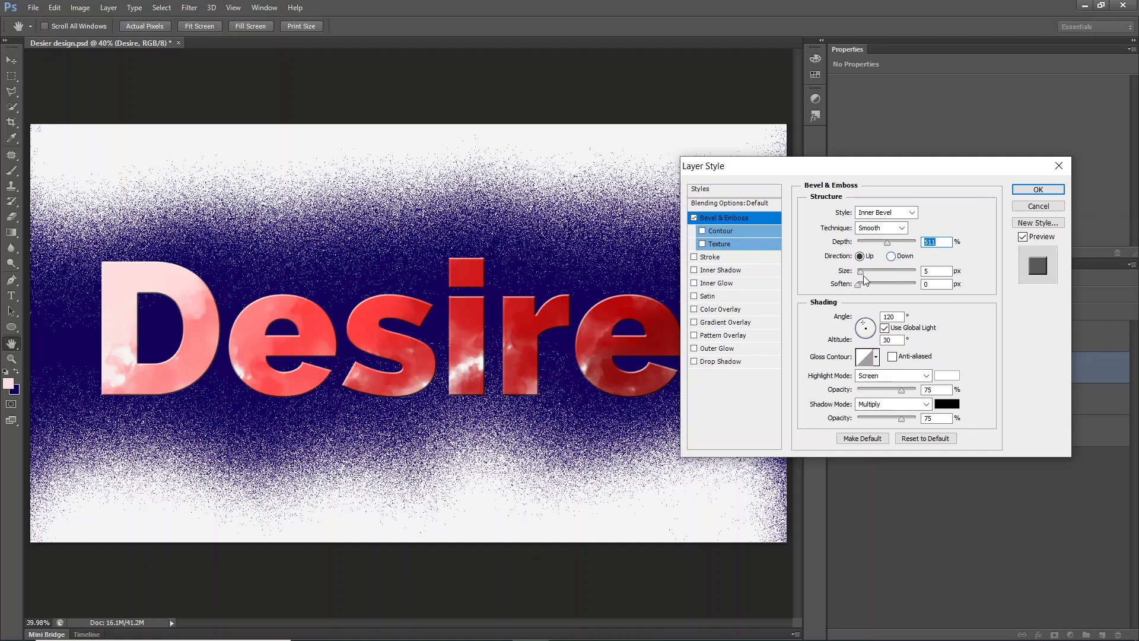
drag(863, 277, 864, 277)
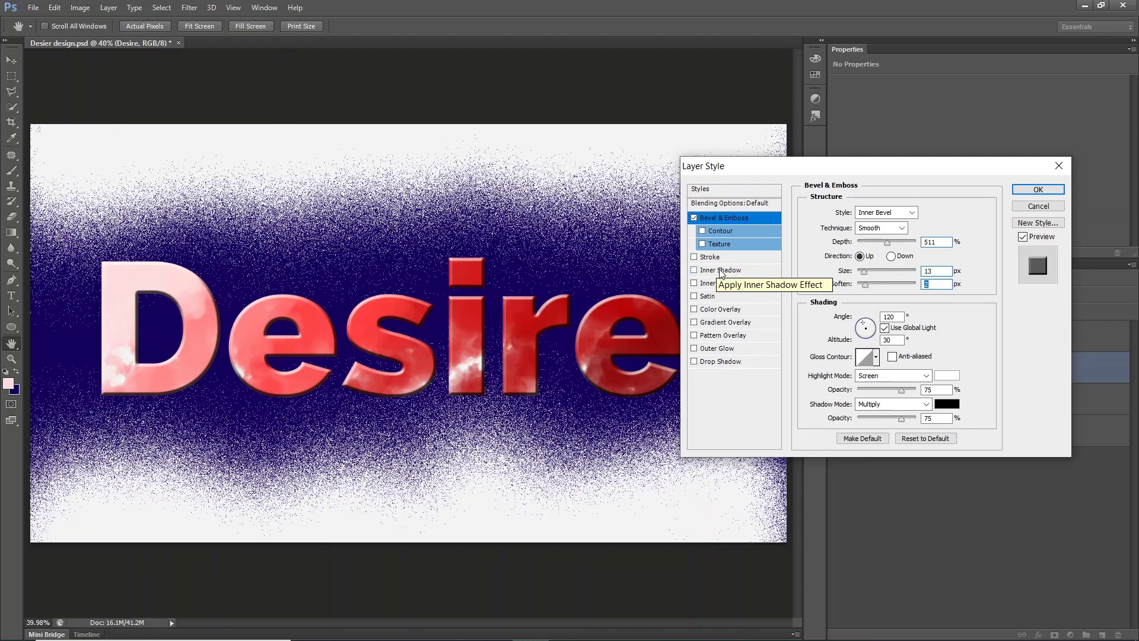
- Add an Inner Glow to the Desire text with 49% opacity, 29% noise, 31% choke and an increased size
click(728, 285)
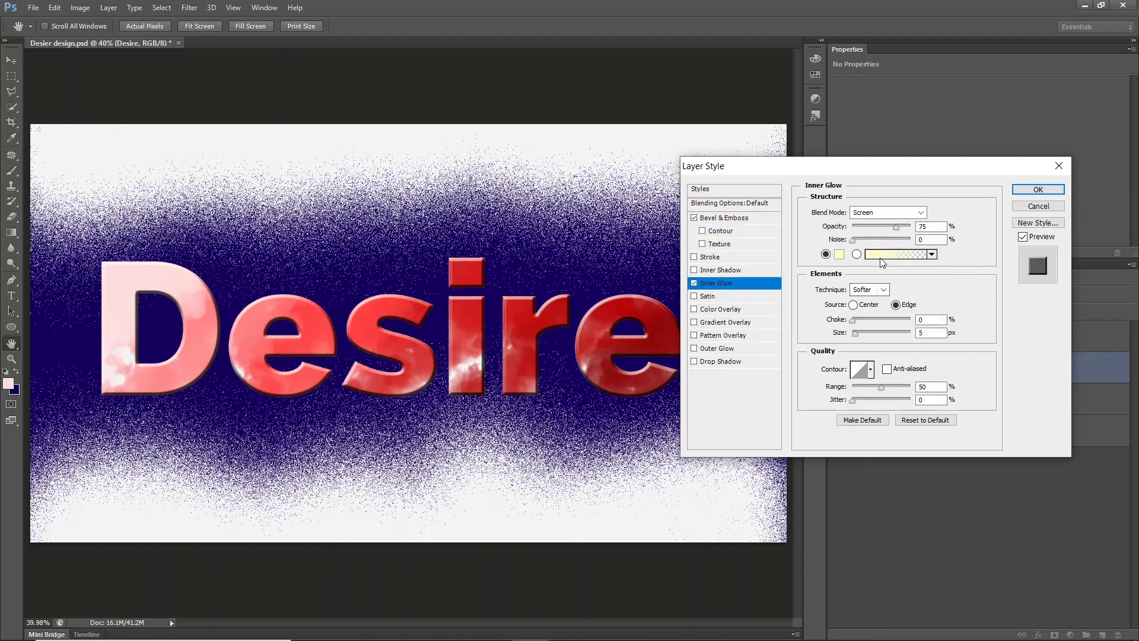
drag(853, 239, 881, 229)
drag(854, 319, 868, 337)
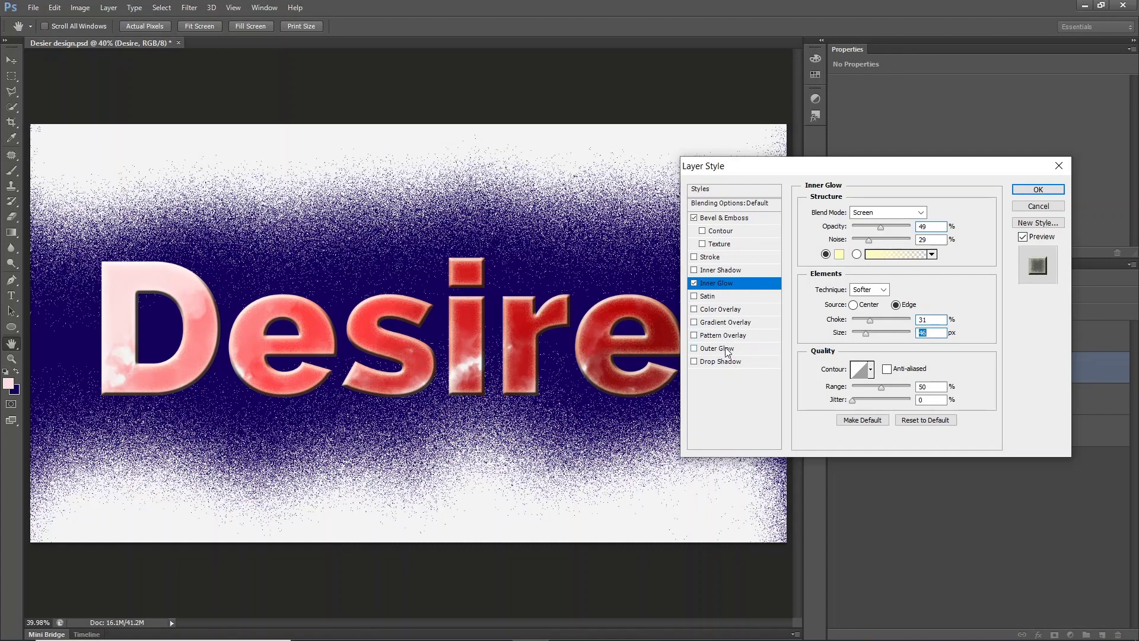
- Add an Inner Shadow with distance 1 px, choke 40% and size 16 px, and an Outer Glow with spread 71%, size 16 px and some jitter
click(724, 272)
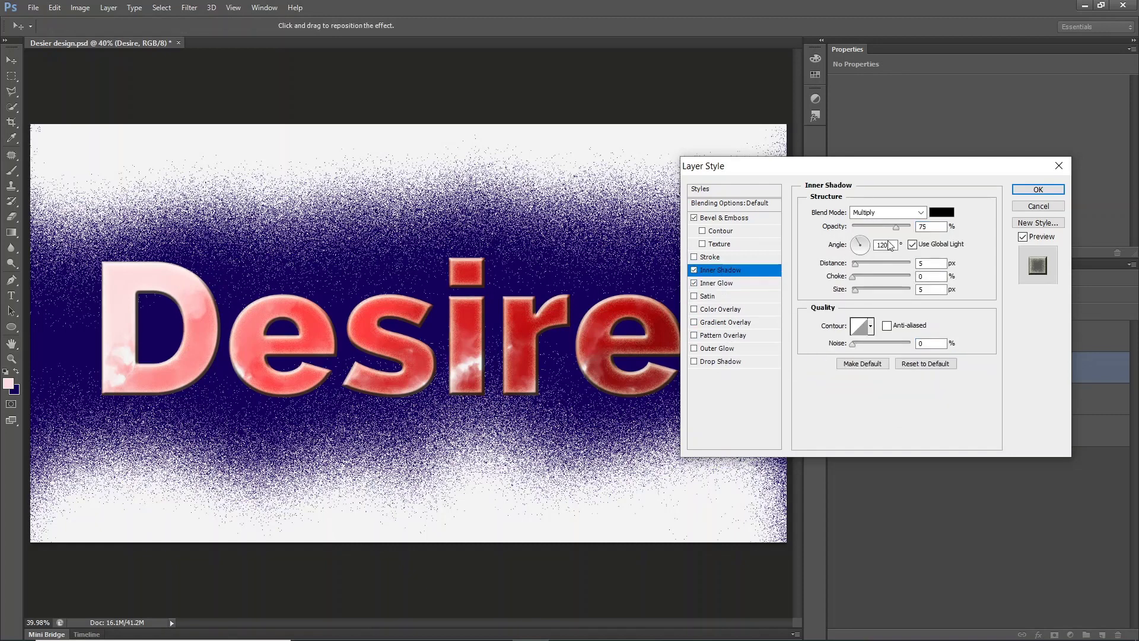
mouse_move(856, 265)
mouse_down()
mouse_move(877, 265)
mouse_move(847, 279)
mouse_move(875, 278)
mouse_move(859, 287)
mouse_up()
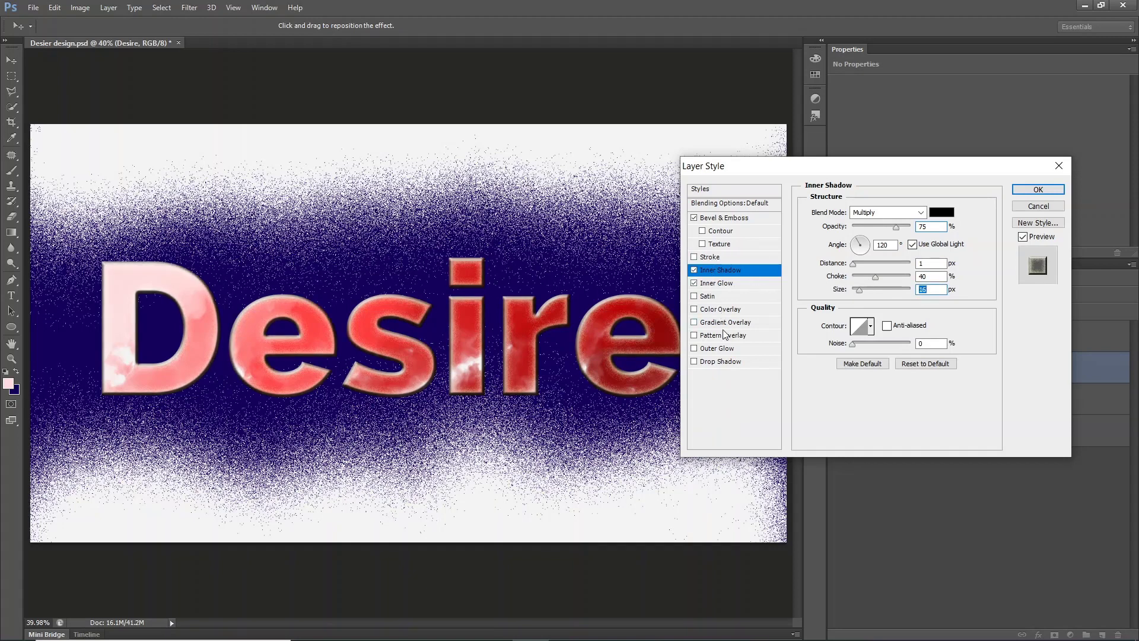
click(725, 349)
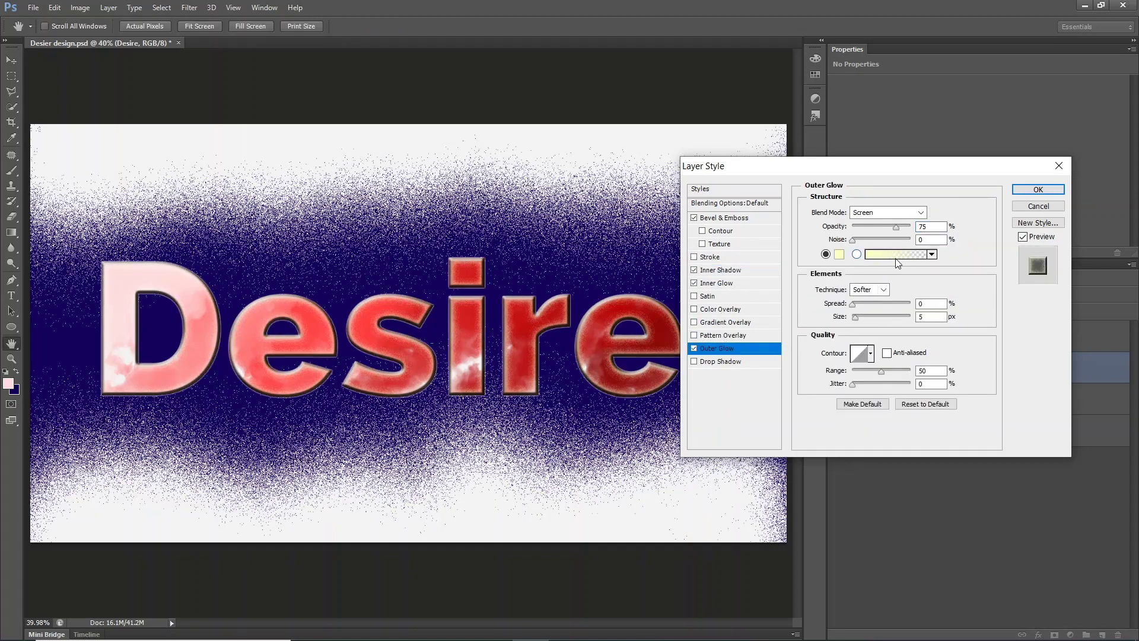
mouse_move(852, 304)
mouse_down()
mouse_move(909, 308)
mouse_move(860, 319)
mouse_up()
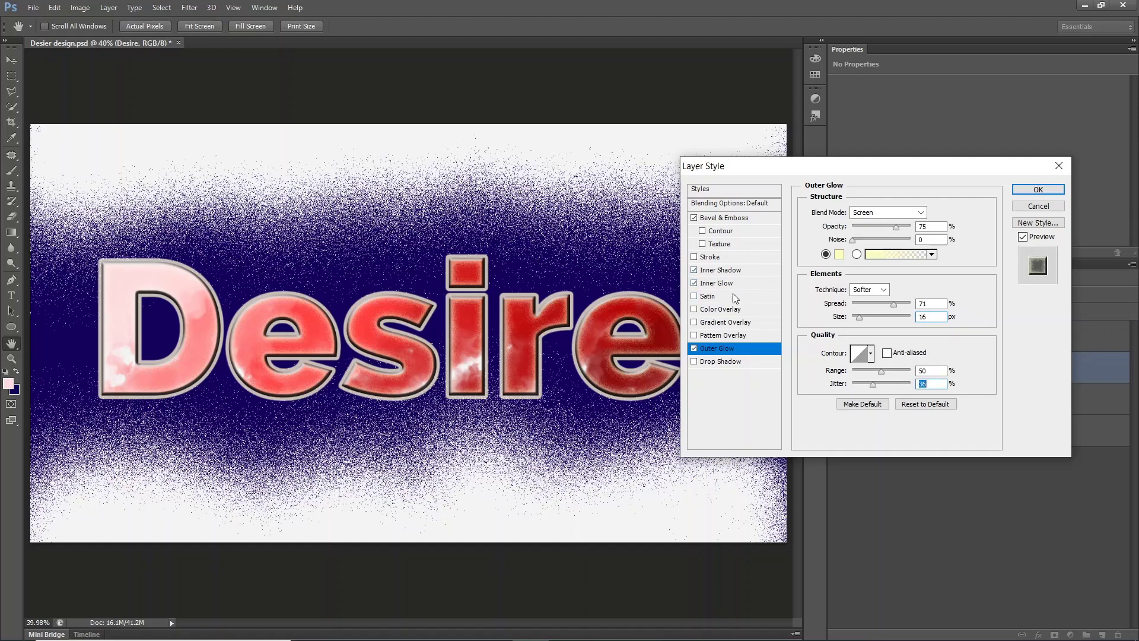
- Add a 3 px black outside Stroke, set the Bevel & Emboss depth to 327% and apply the layer style without a Color Overlay
click(726, 259)
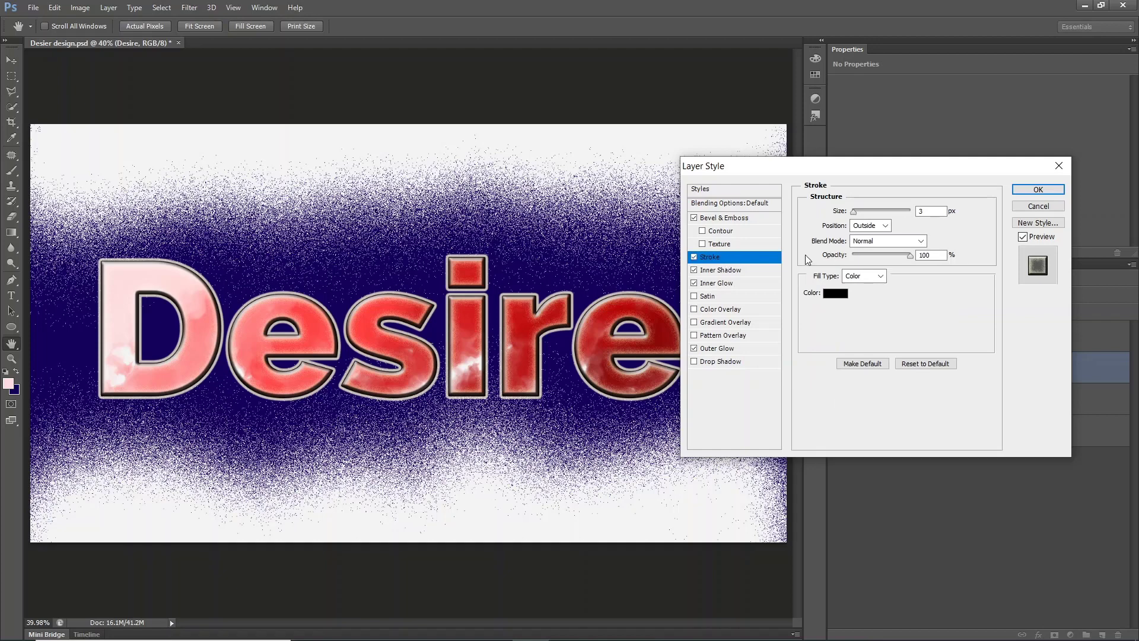
click(718, 219)
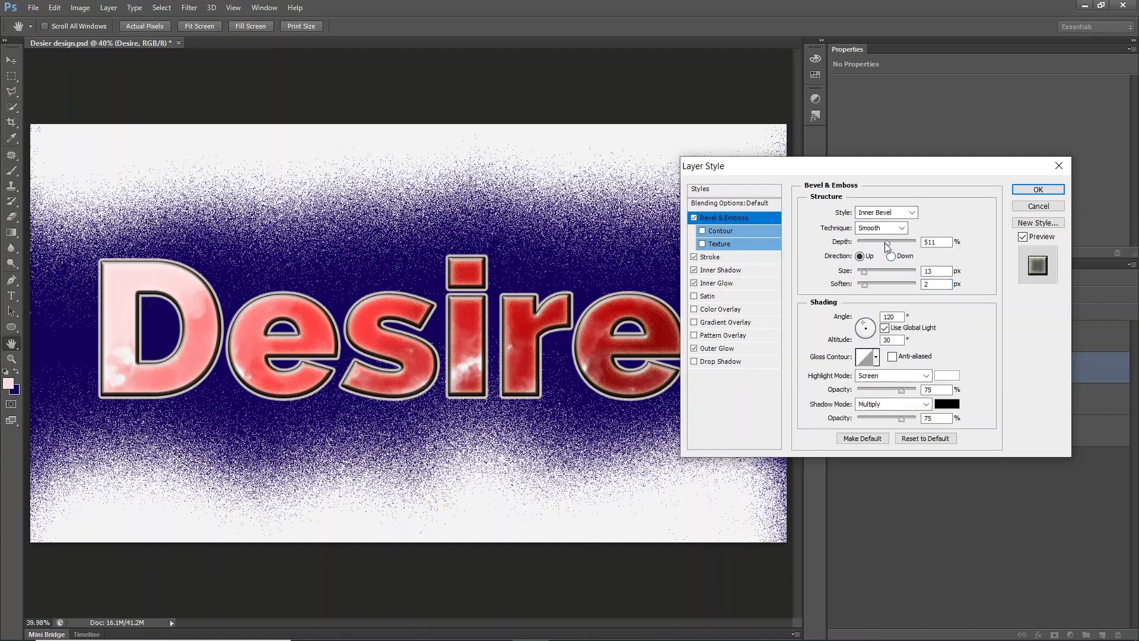
drag(877, 244, 876, 243)
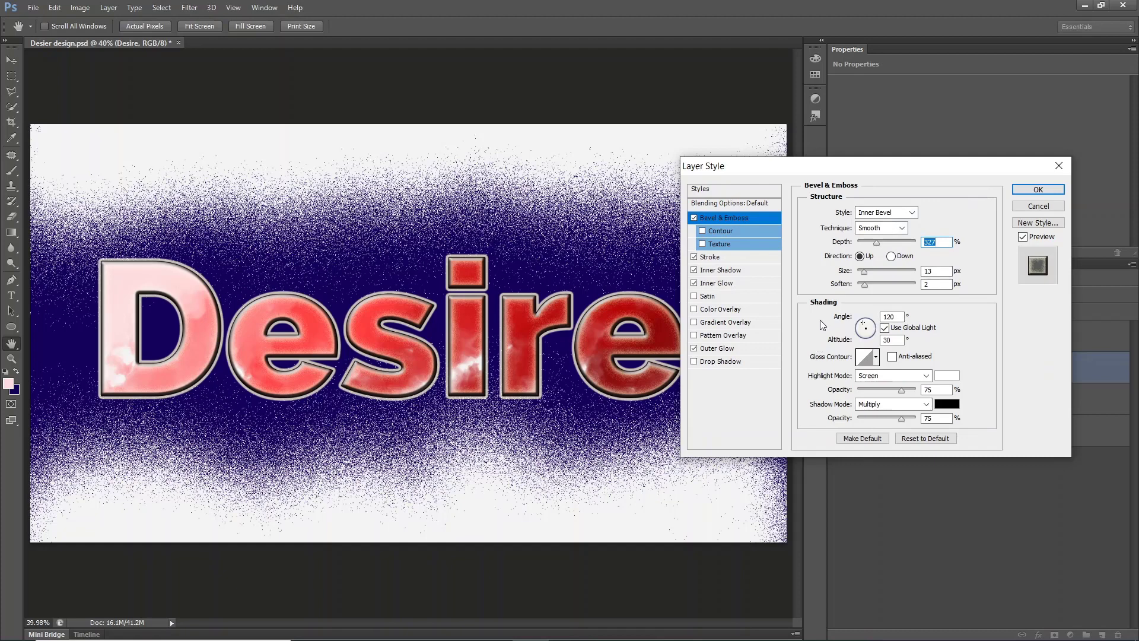
click(721, 308)
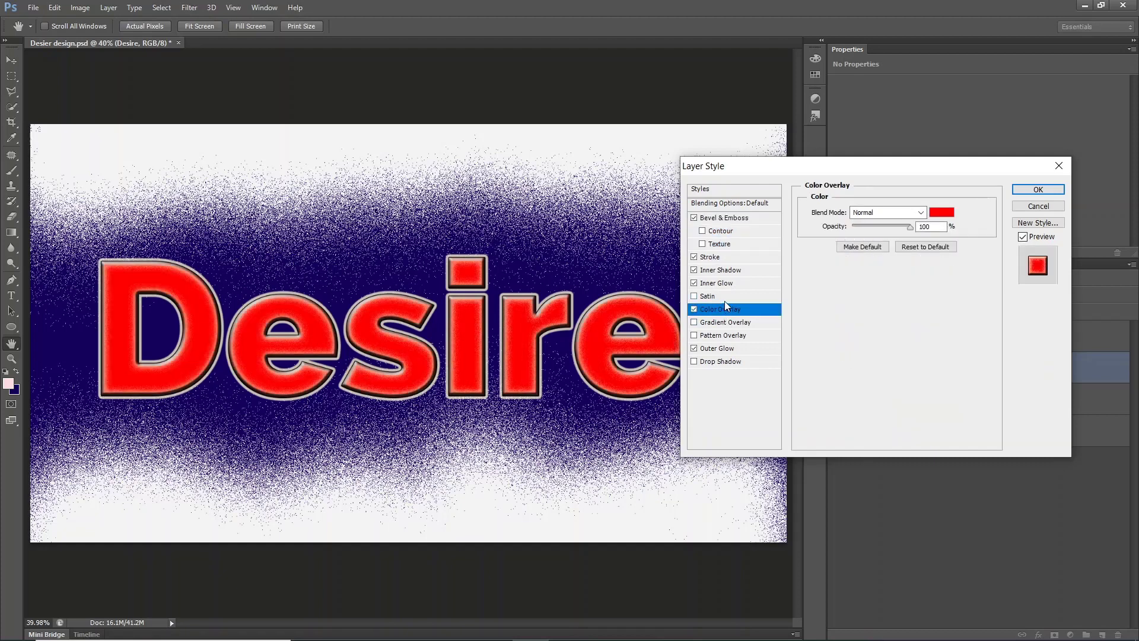
click(694, 309)
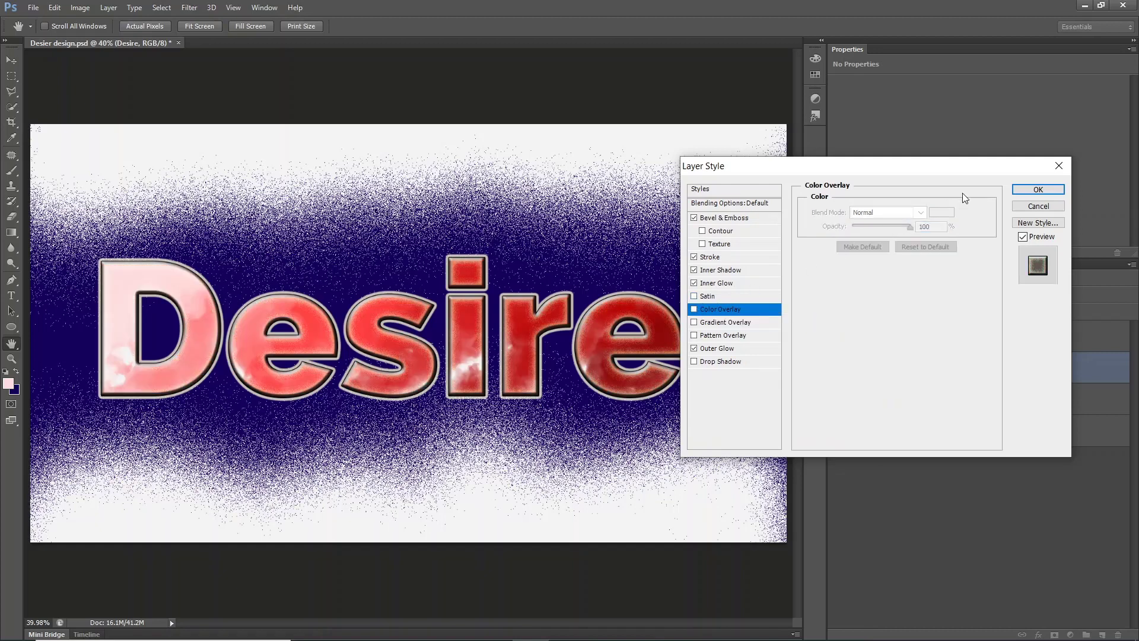
click(1023, 195)
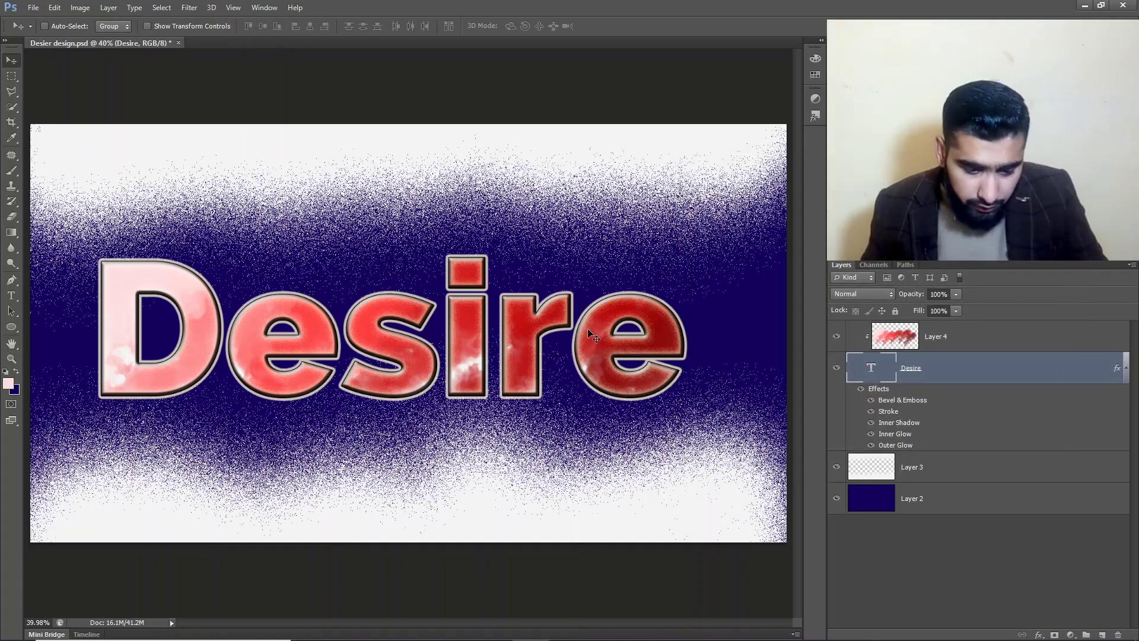
- Add a new empty layer above Layer 4 and choose a soft brush tip with 0% hardness for the Brush tool
click(912, 350)
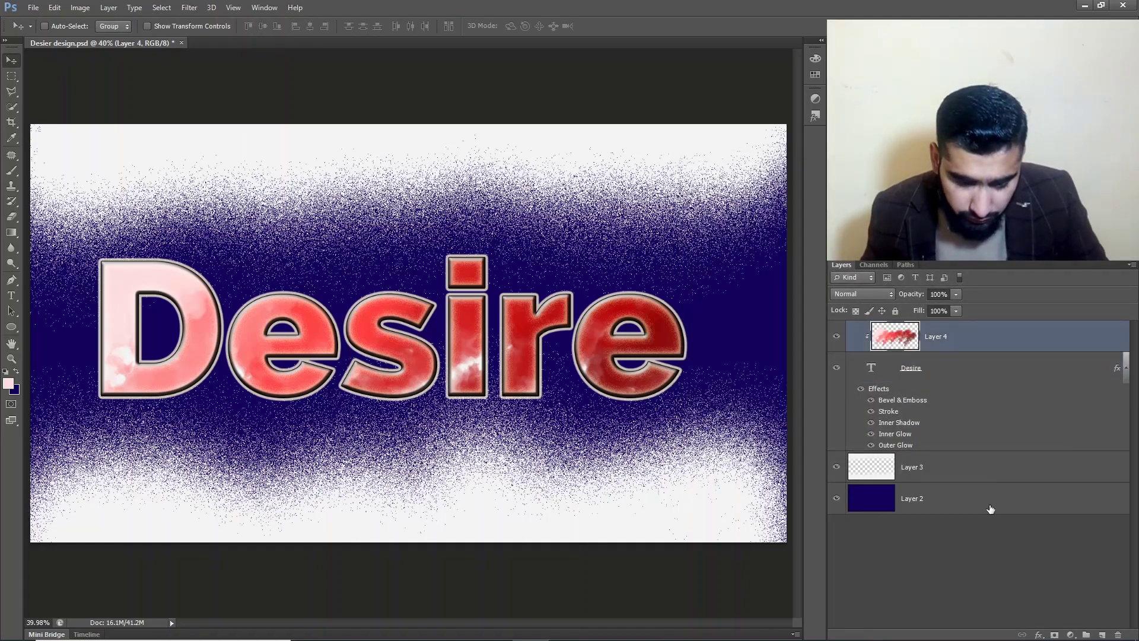
click(1101, 633)
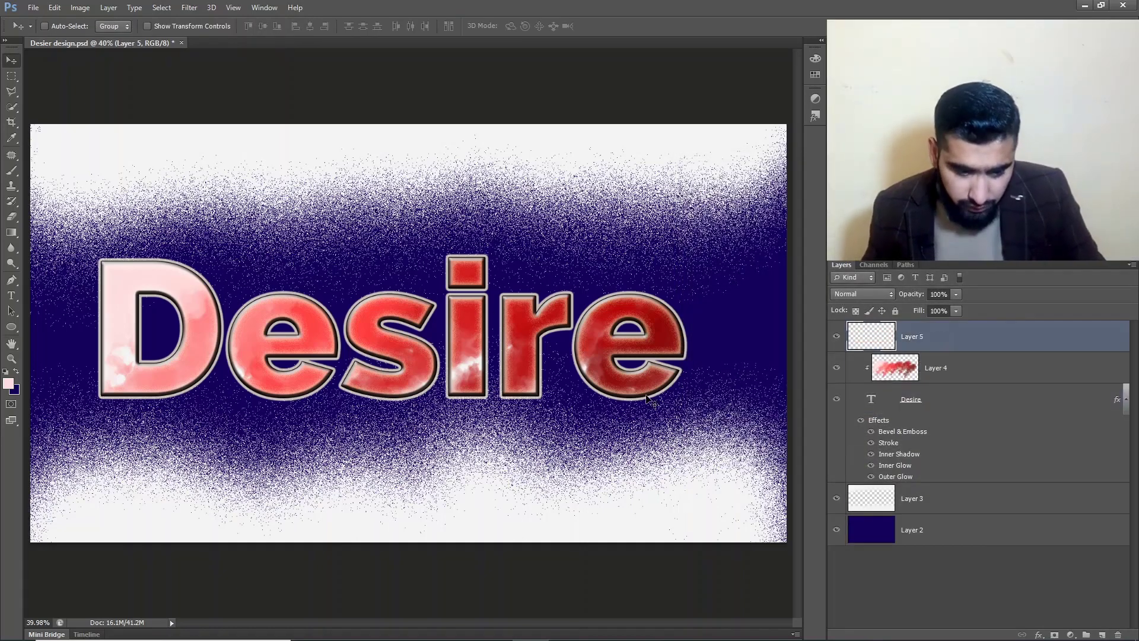
key(b)
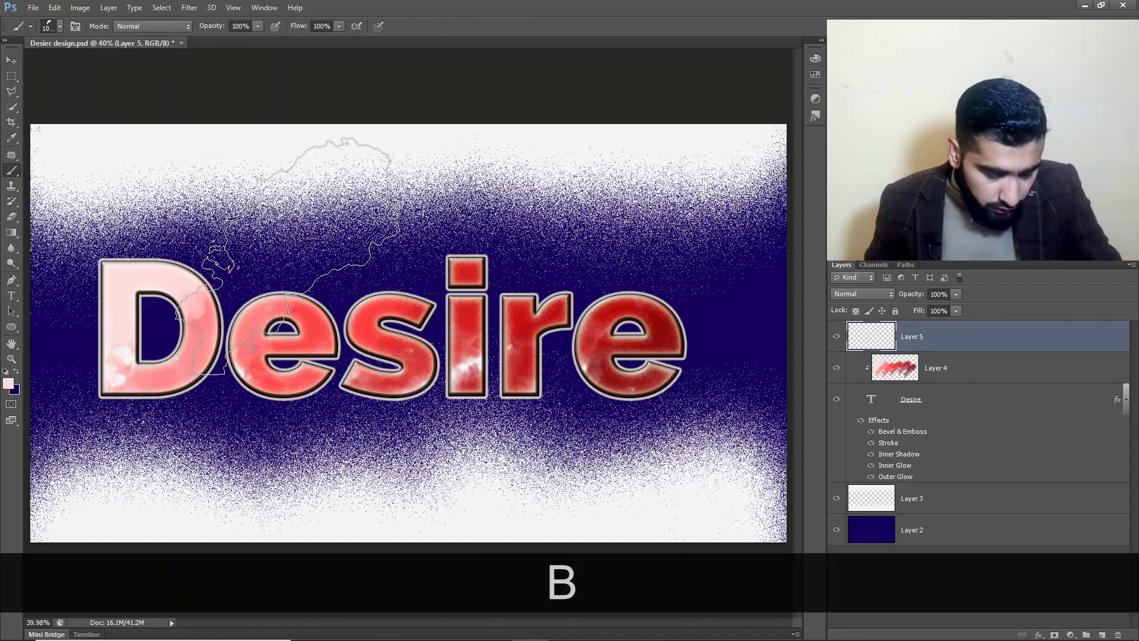
right_click(296, 255)
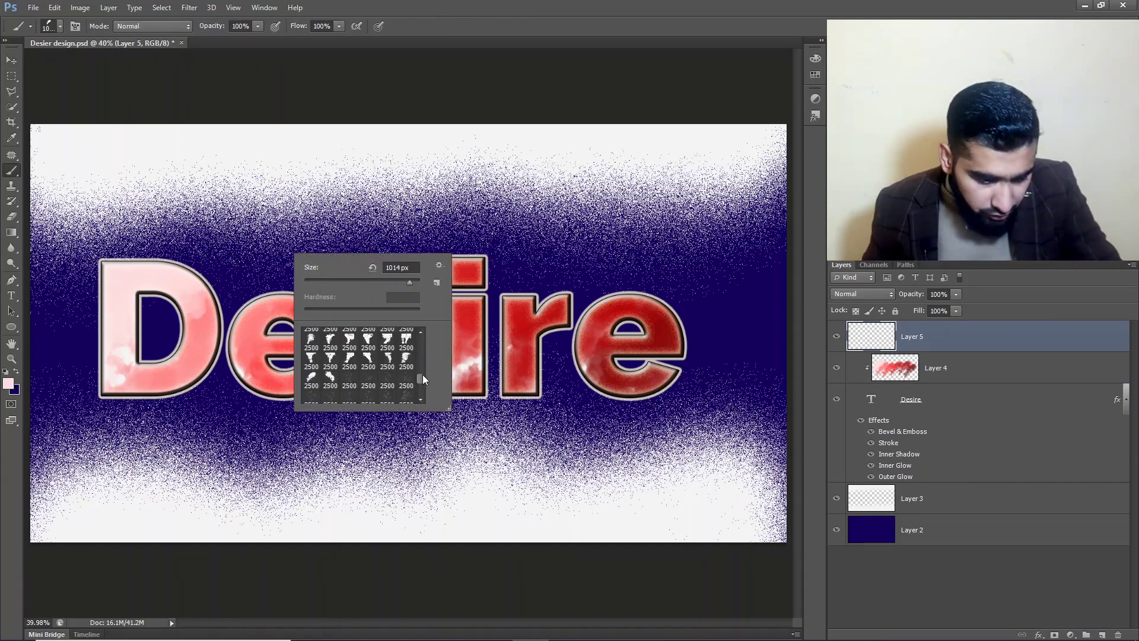
drag(423, 375, 424, 339)
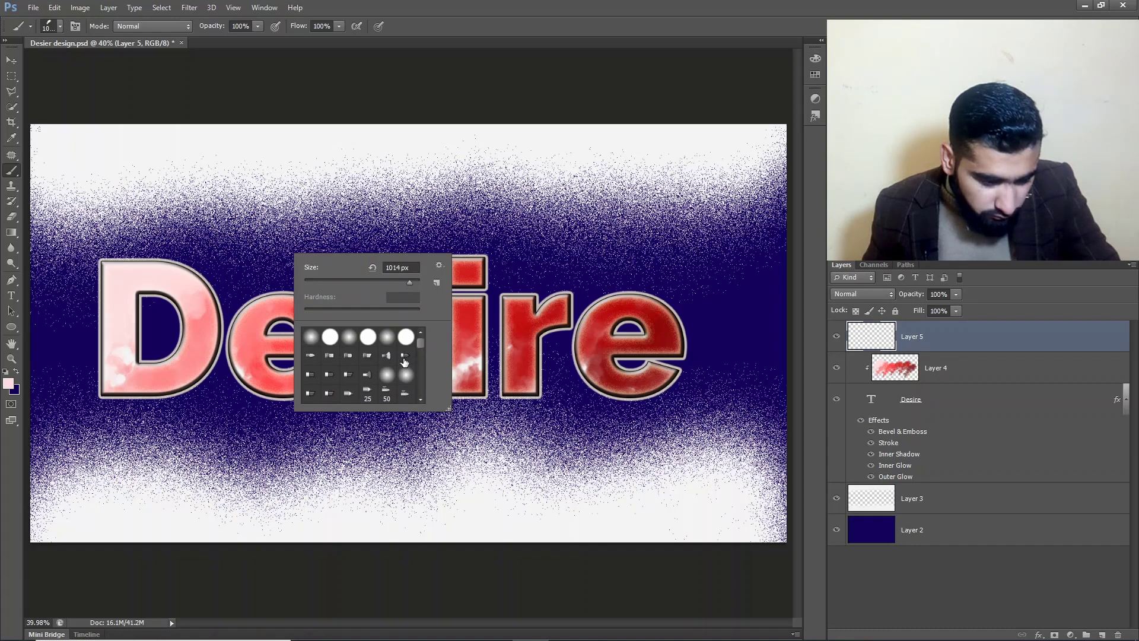
click(387, 374)
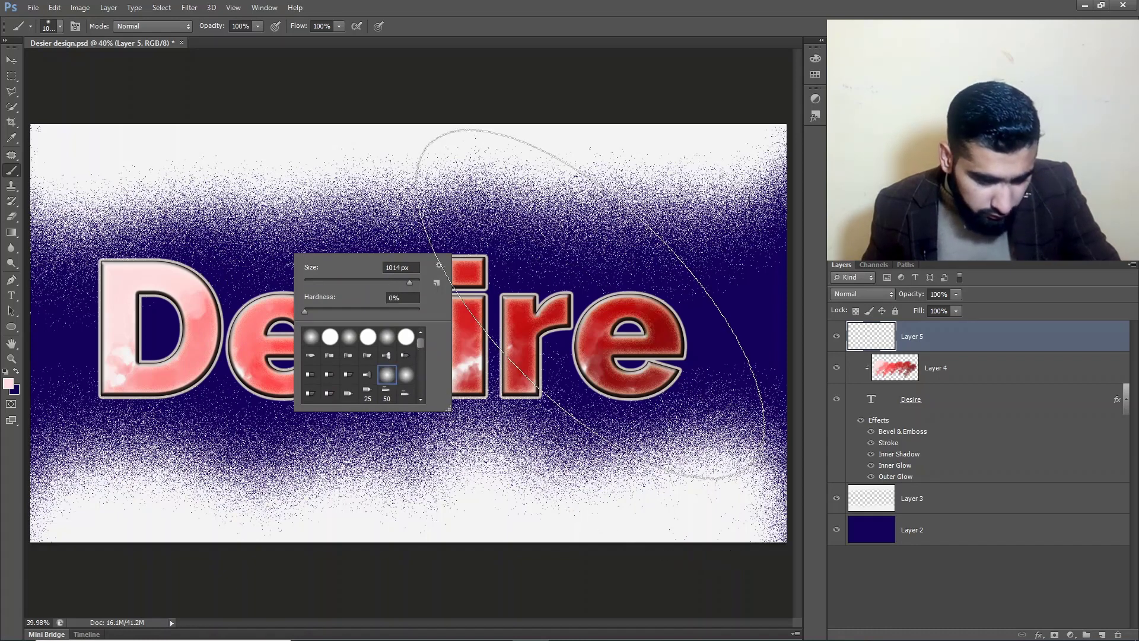
click(590, 305)
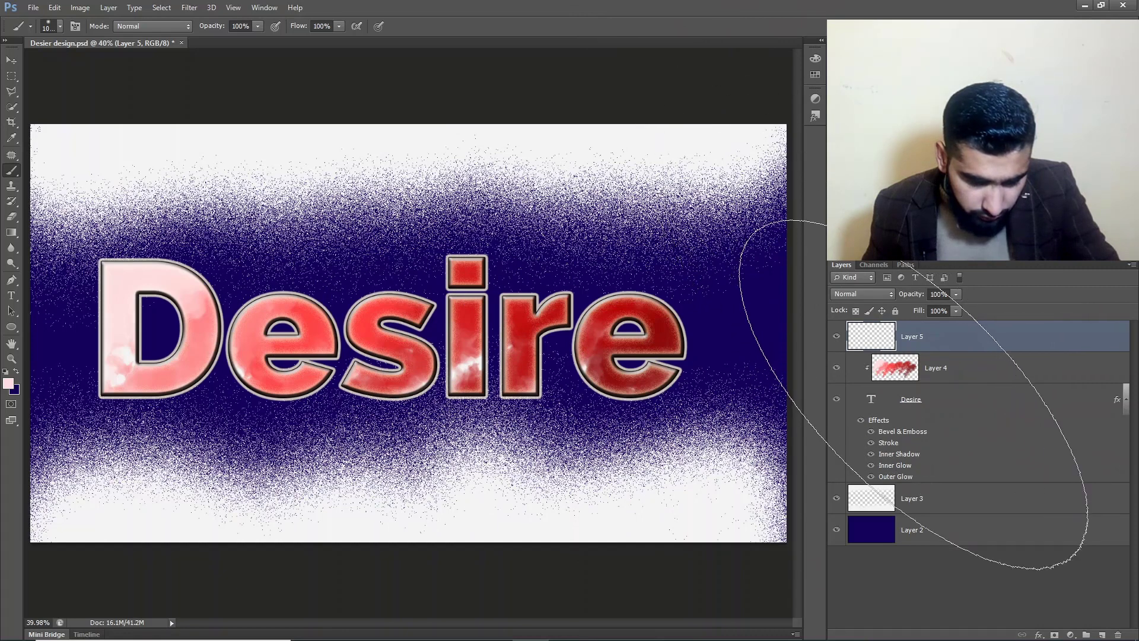
- Try a large soft pink stroke over the text in Dissolve mode on Layer 5, and undo both the stroke and the blend mode
mouse_move(557, 237)
mouse_down()
mouse_move(860, 282)
mouse_move(450, 279)
mouse_up()
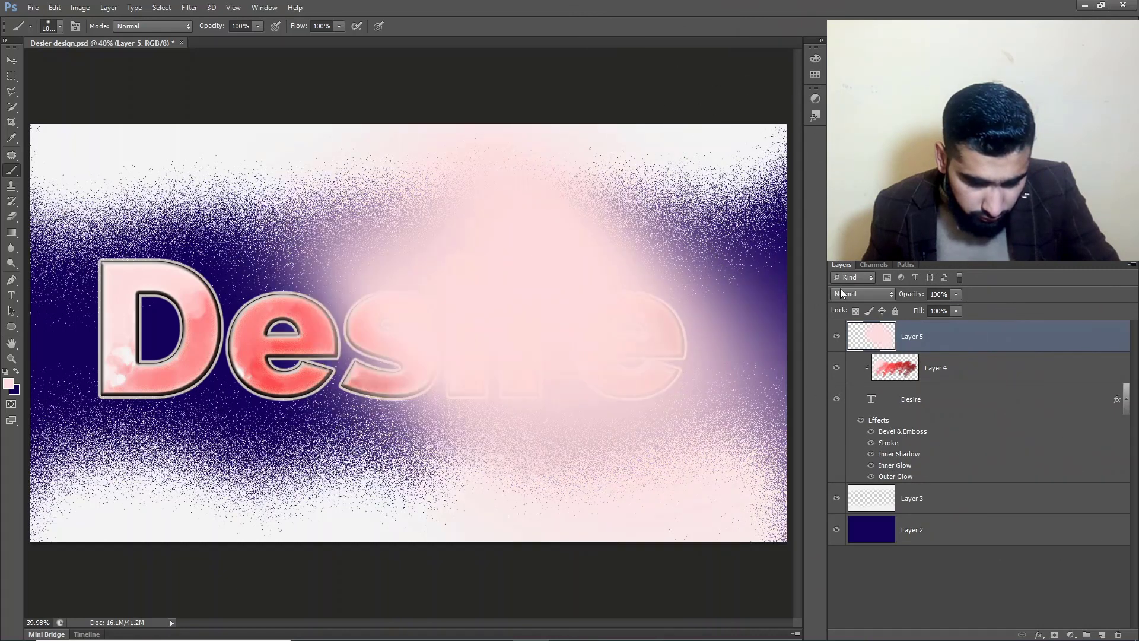
click(870, 299)
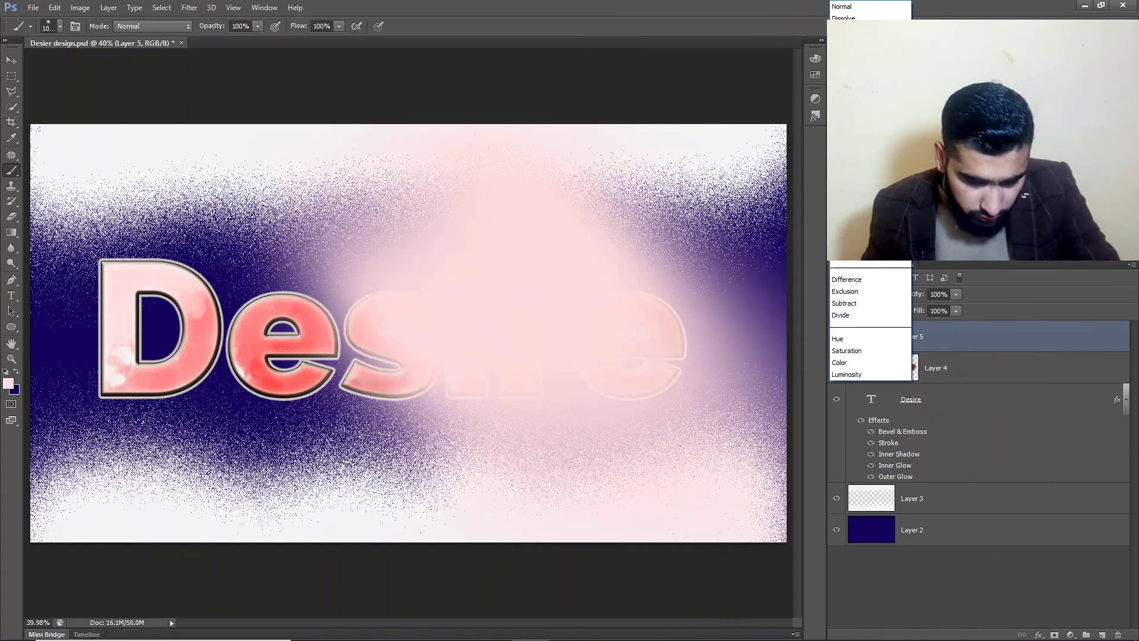
click(844, 18)
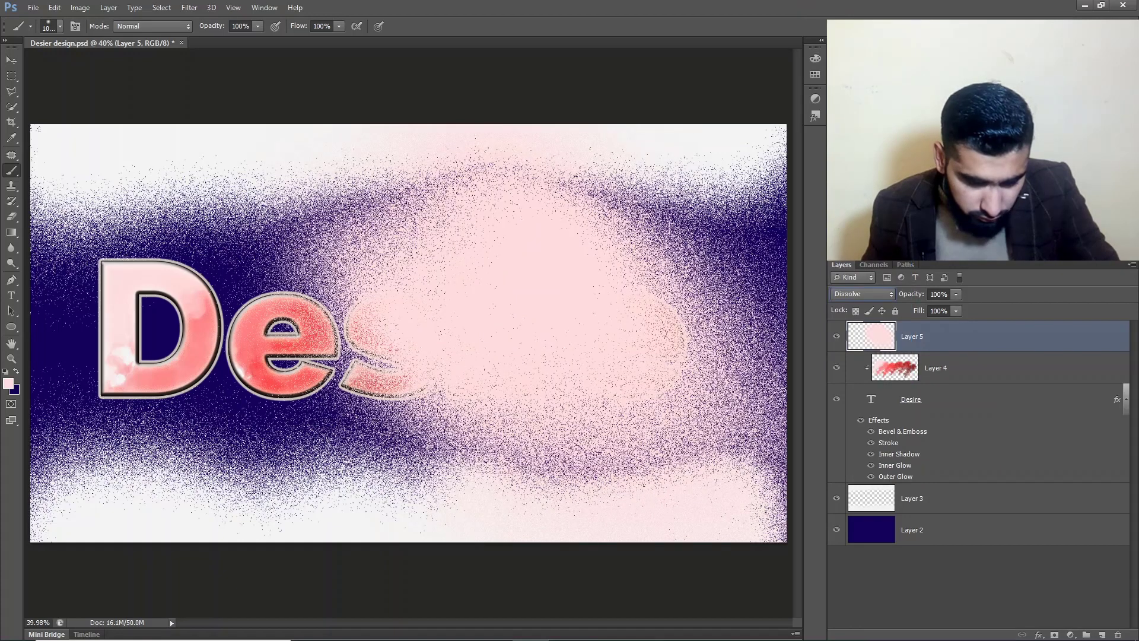
key(ctrl+z)
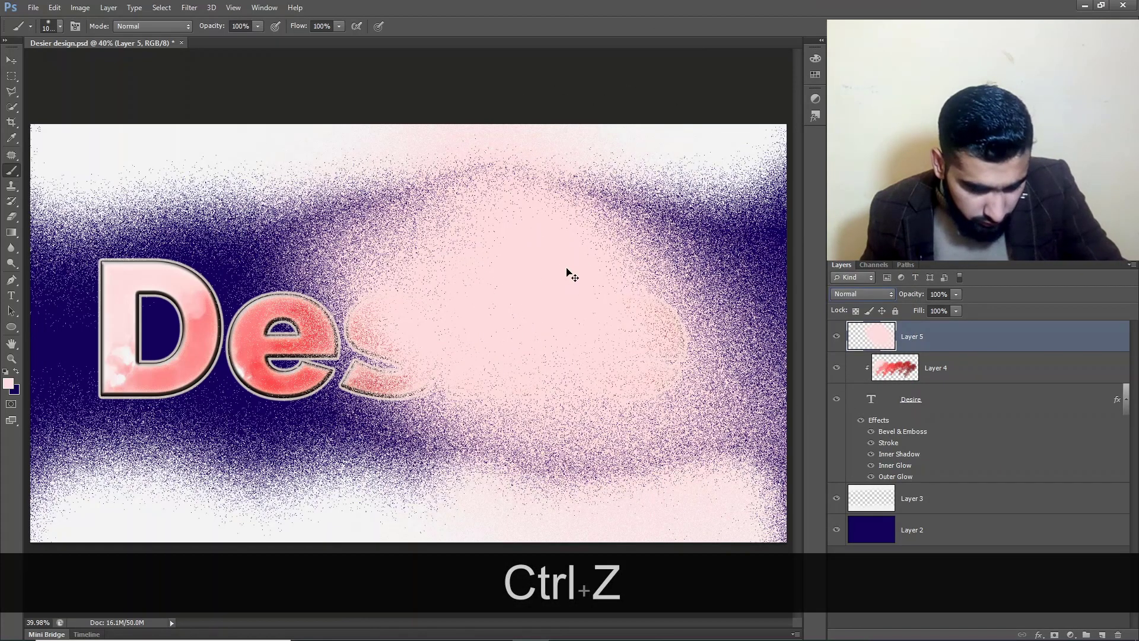
key(ctrl+alt+z)
key(ctrl+alt+z)
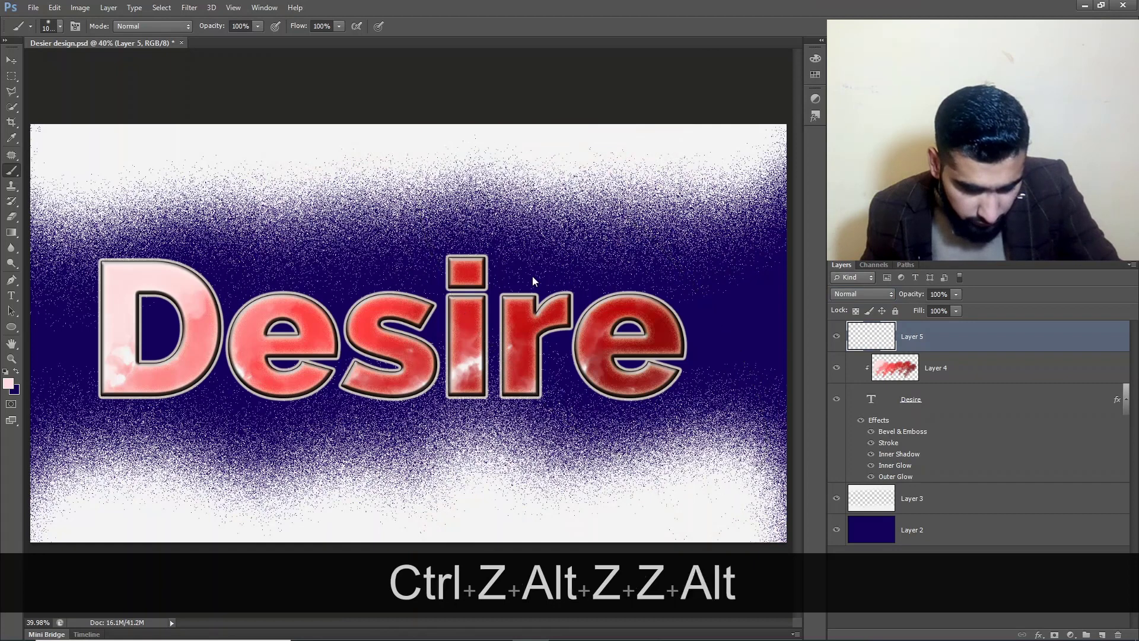
- Pick a hard round brush tip, undo the test dab and enlarge the brush to 799 px
right_click(507, 264)
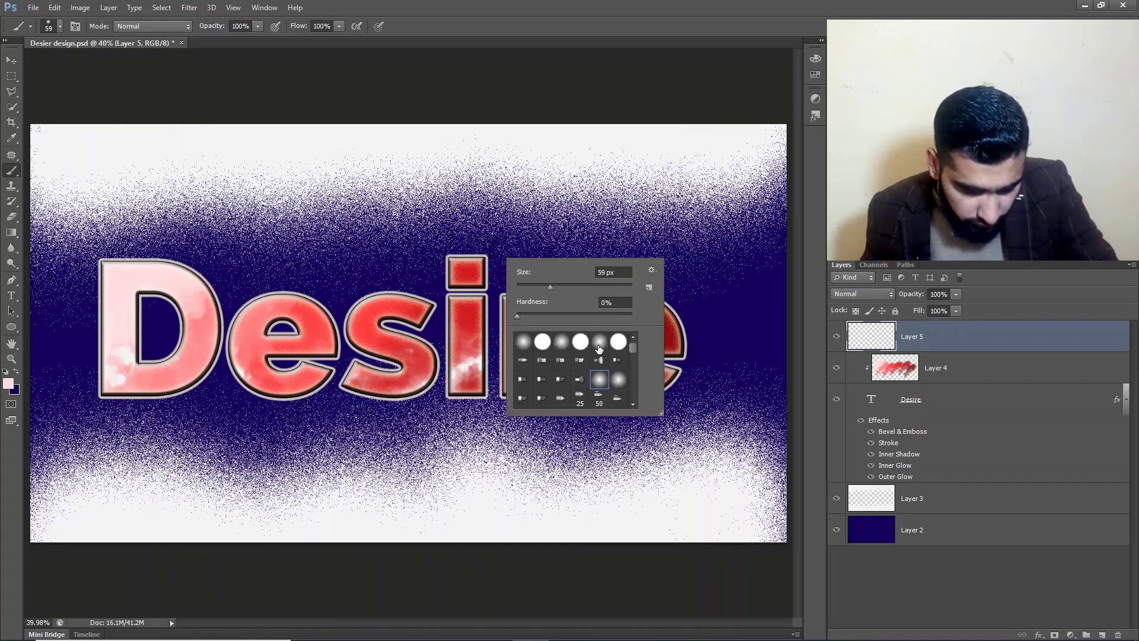
right_click(599, 349)
click(723, 274)
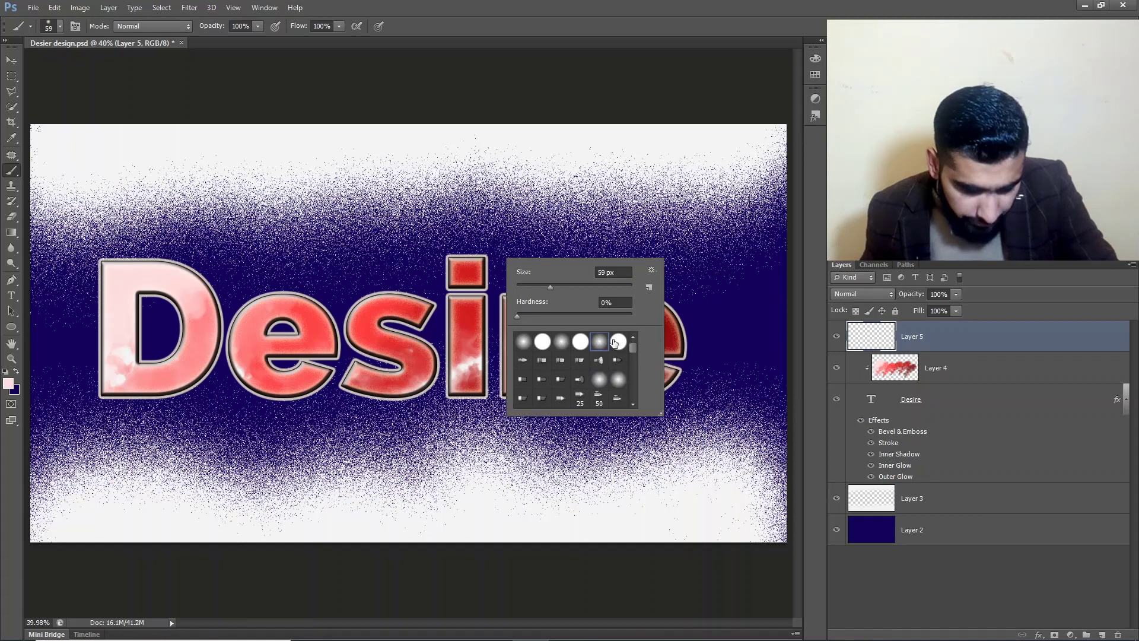
click(694, 284)
key(ctrl+z)
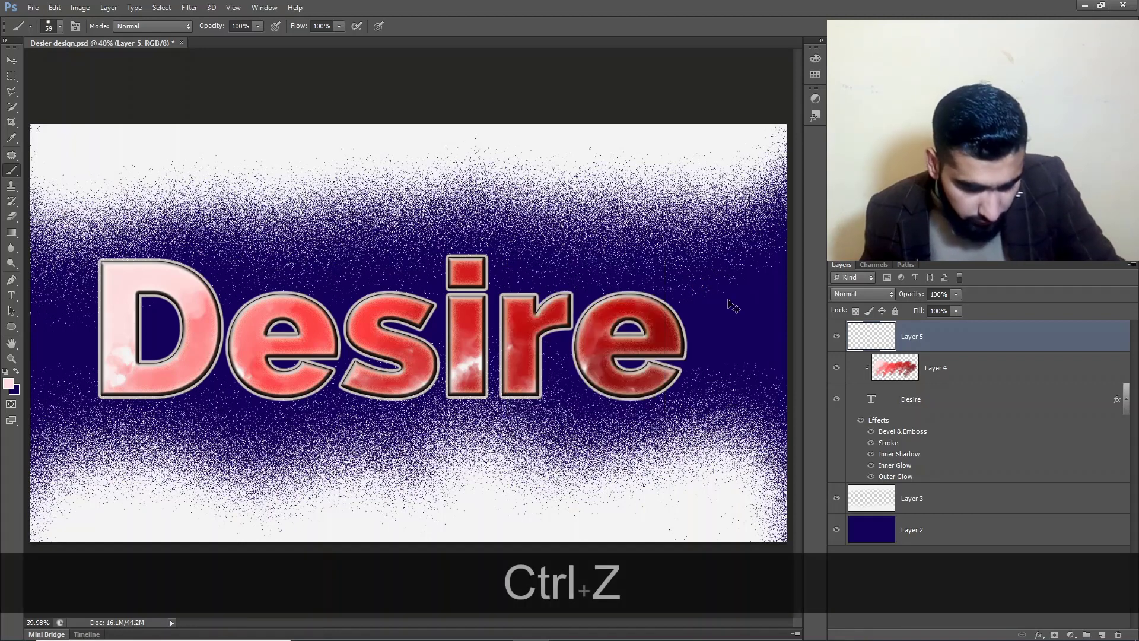
drag(604, 310, 697, 315)
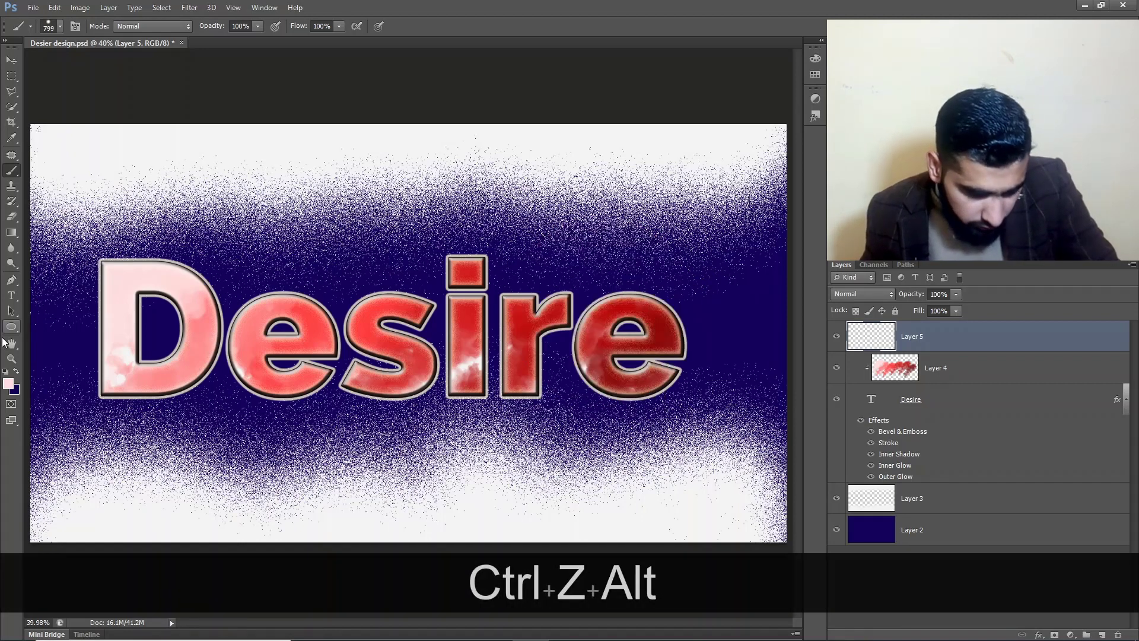
- Set the background colour to white (ffffff) and the blend mode of Layer 5 to Dissolve
click(16, 388)
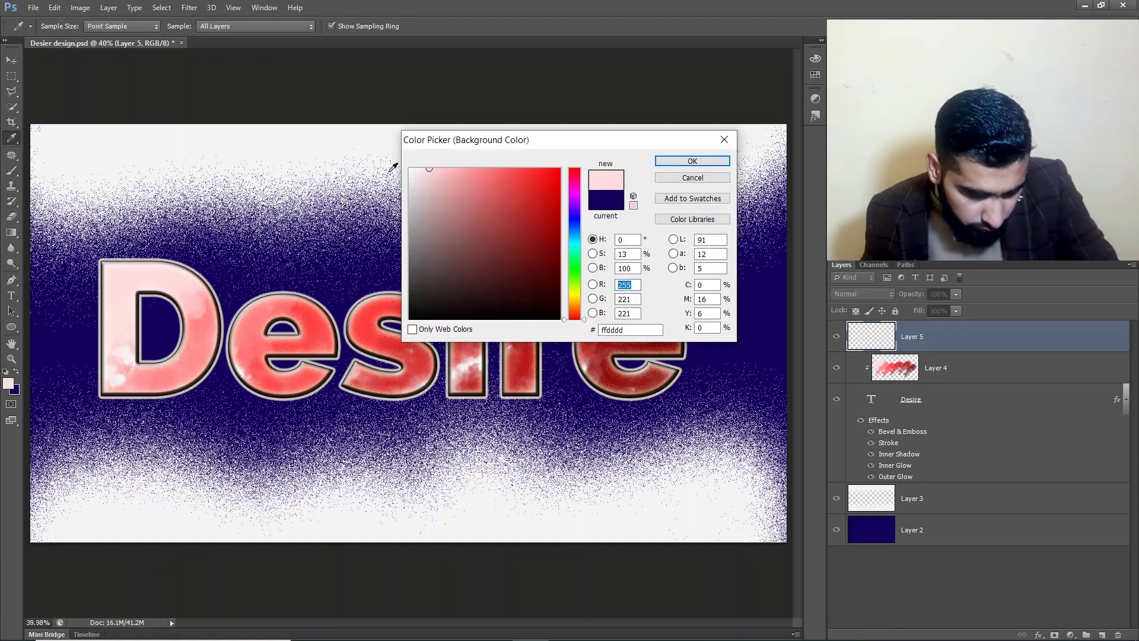
click(410, 171)
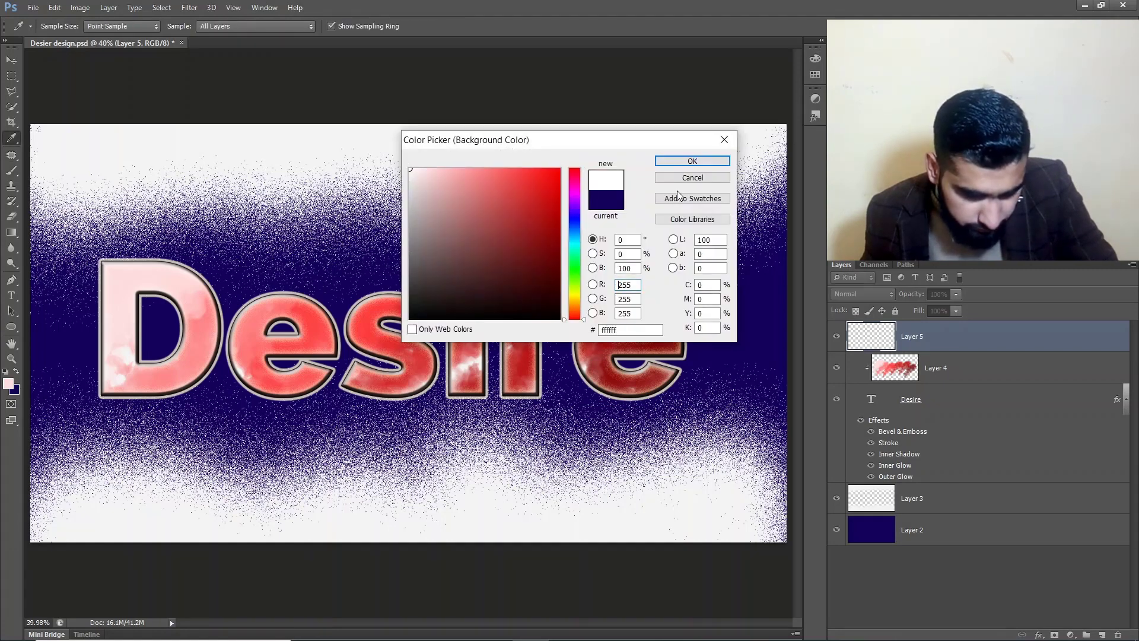
click(692, 161)
click(891, 294)
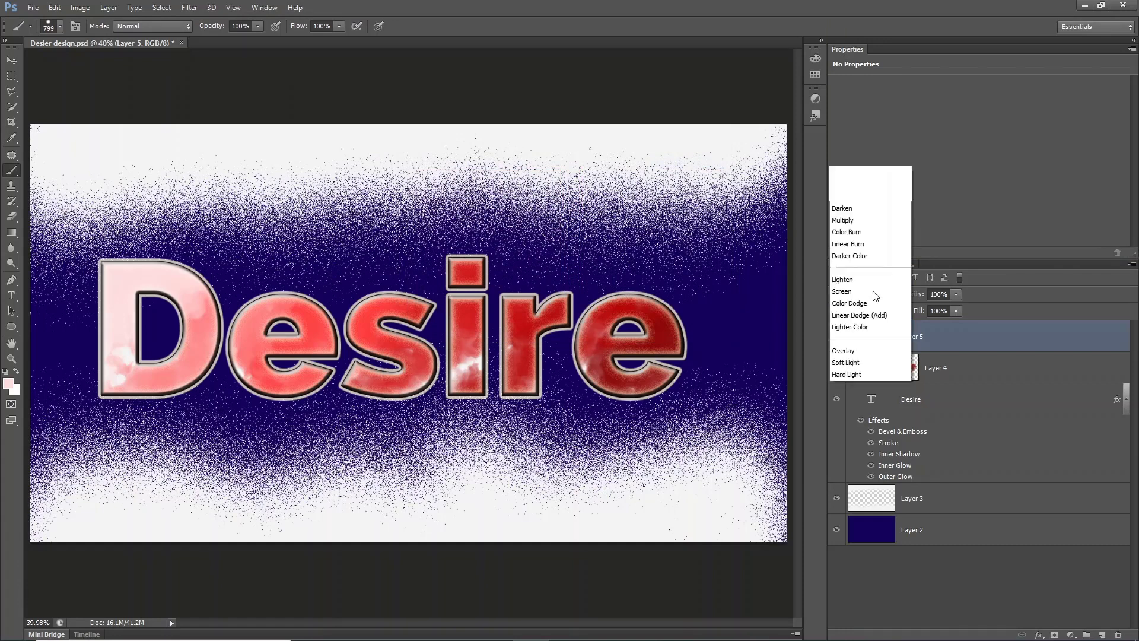
click(843, 19)
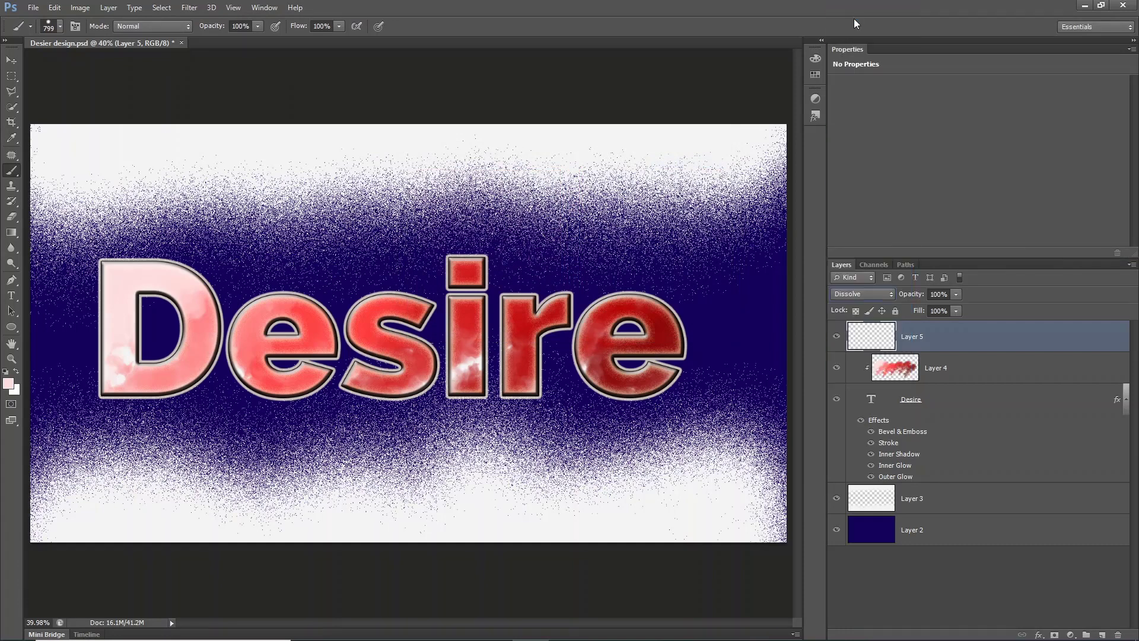
- Undo the hard pink test dab, make white the foreground colour and choose a soft round brush tip
click(446, 360)
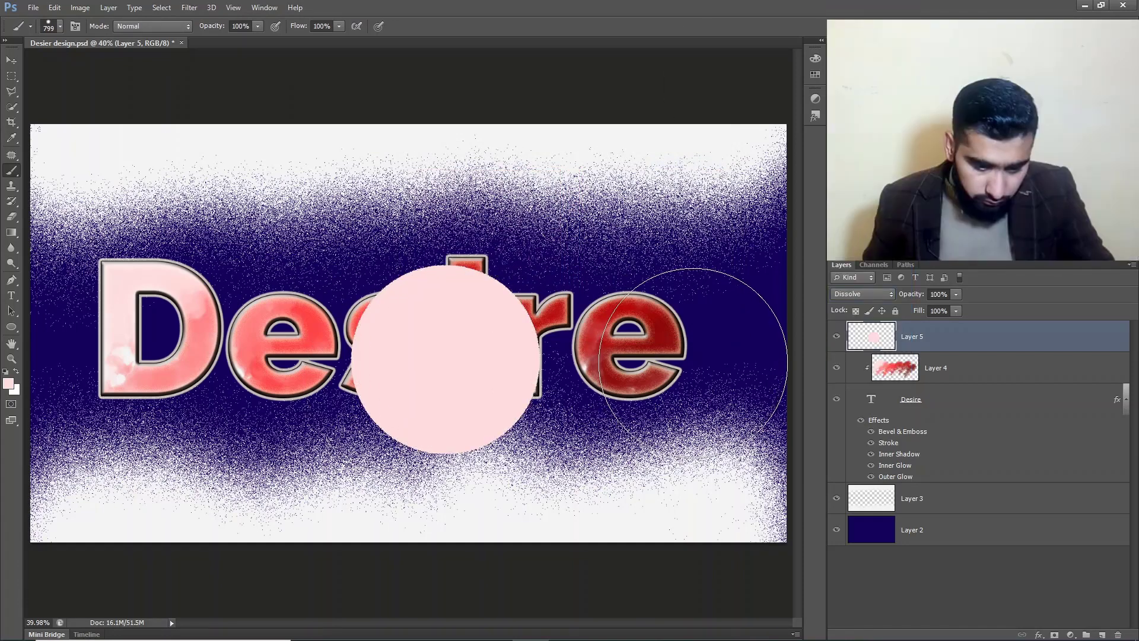
key(ctrl+z)
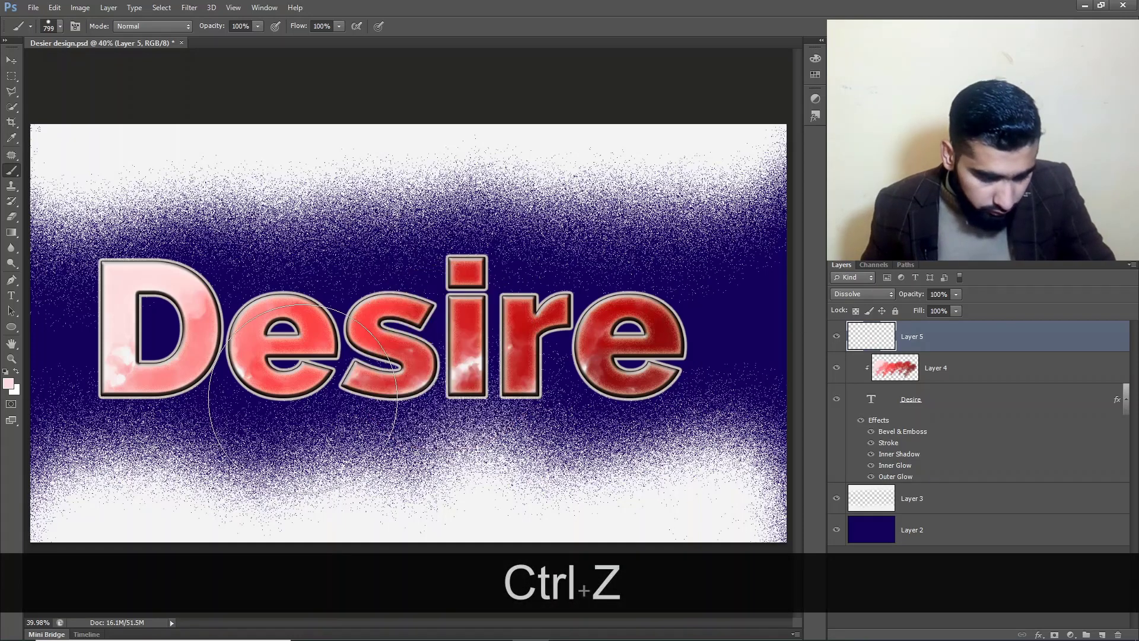
key(x)
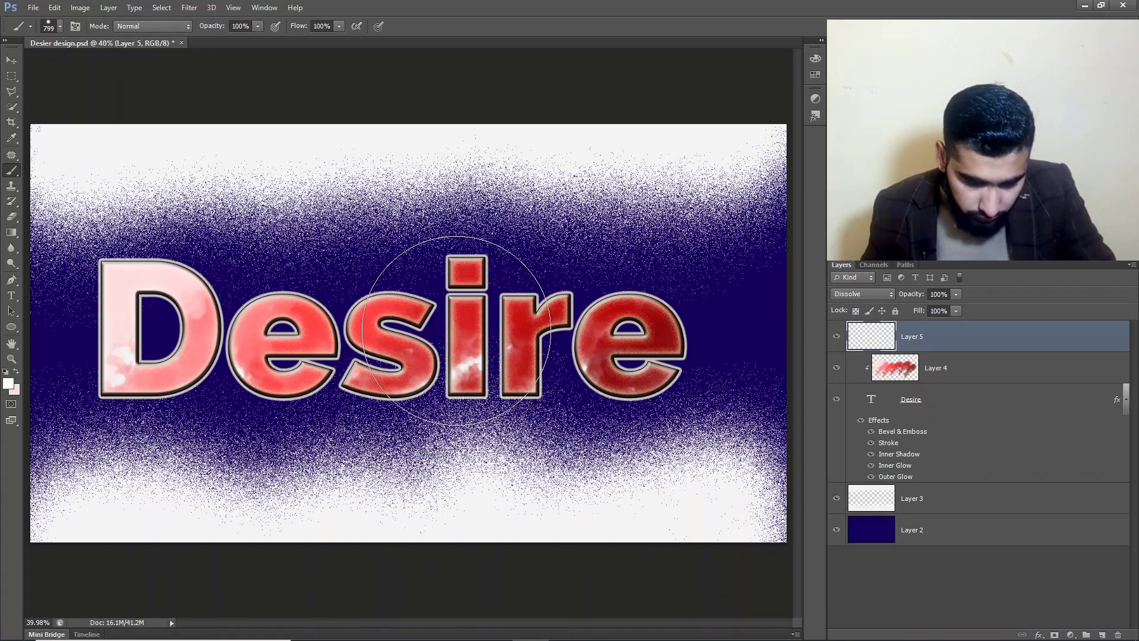
right_click(457, 331)
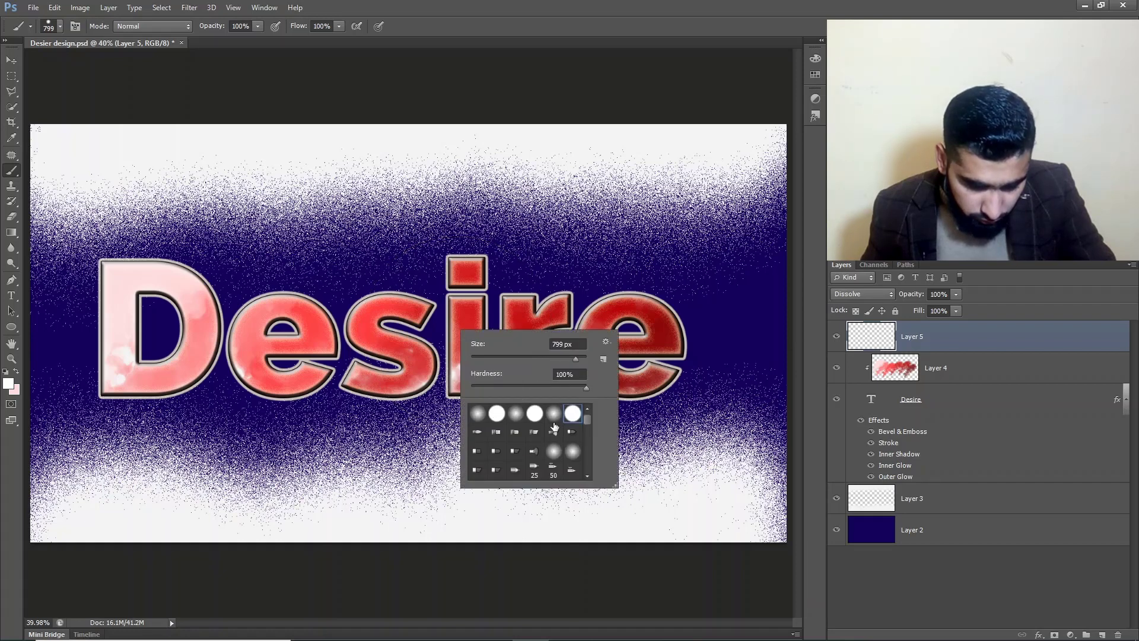
key(Return)
- Undo the first white dab, enlarge the brush and dab speckled white spots below and above the Desire letters on Layer 5
click(461, 238)
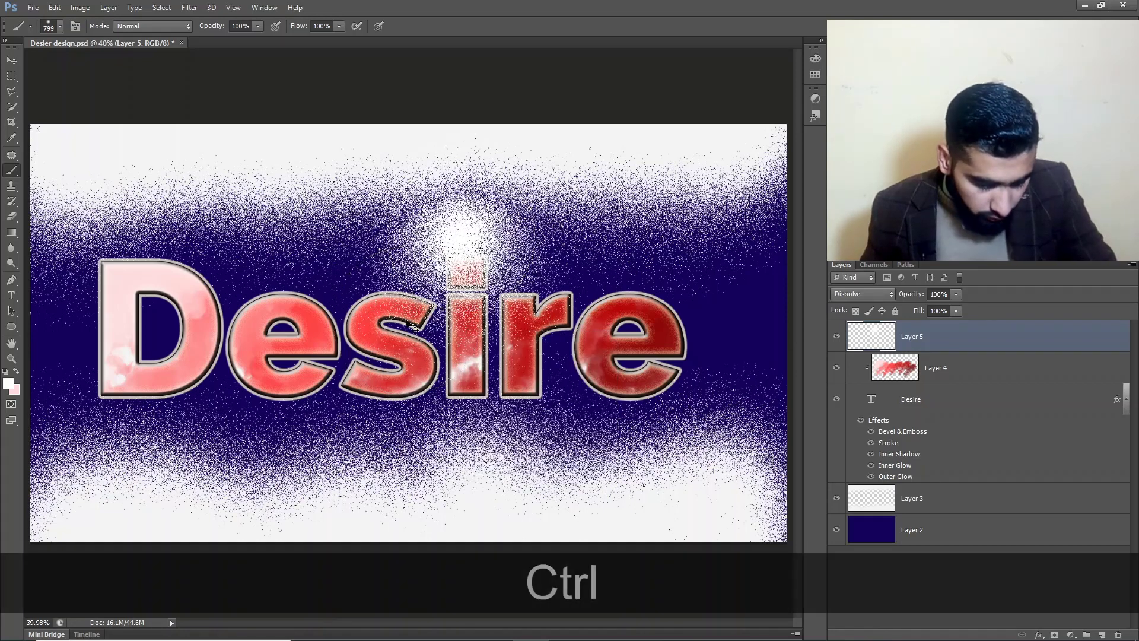
key(ctrl+z)
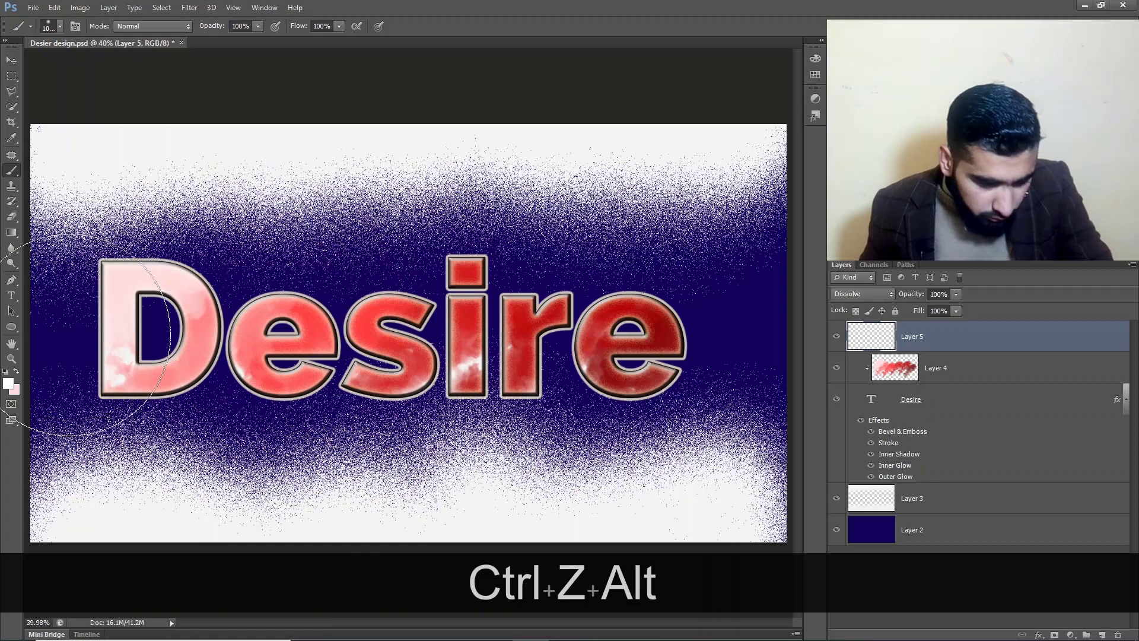
click(148, 391)
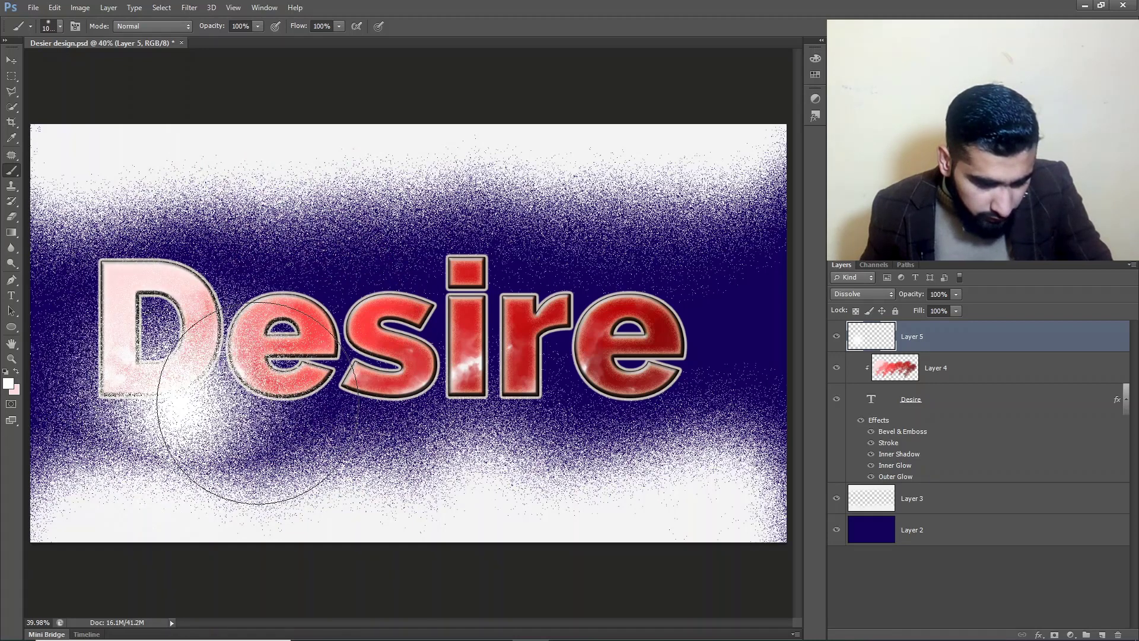
click(406, 421)
click(572, 423)
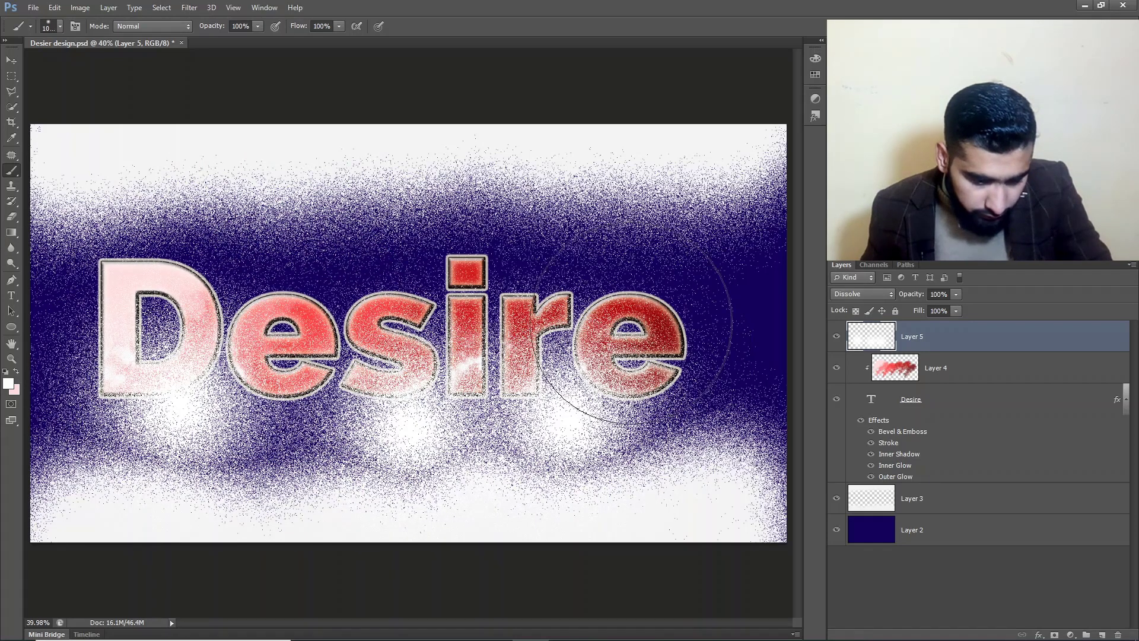
click(569, 249)
click(387, 208)
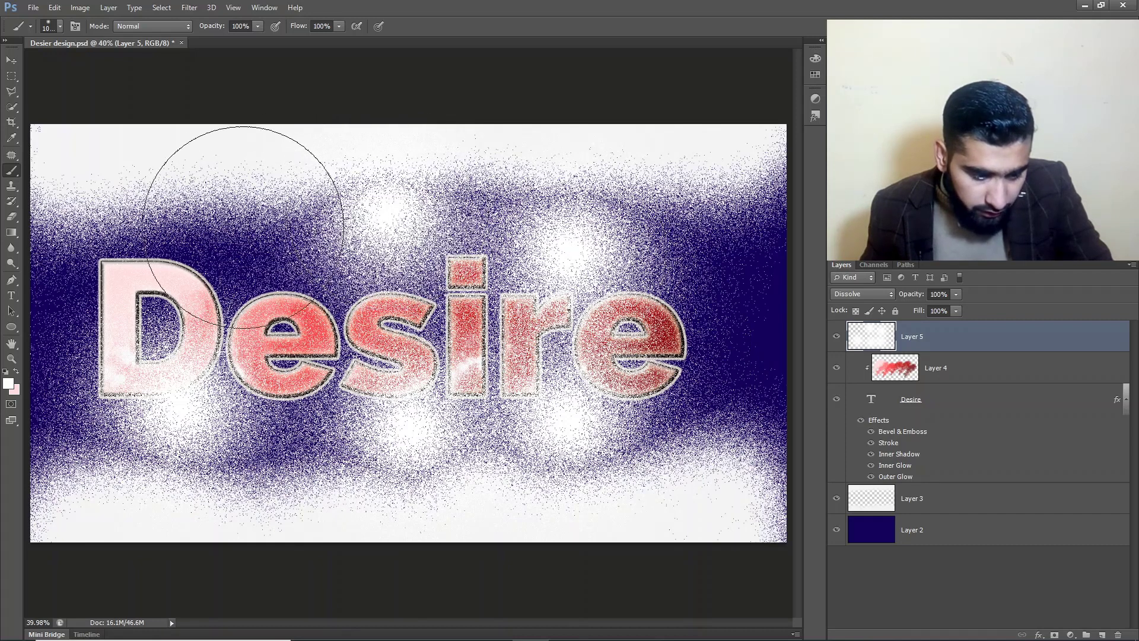
click(202, 237)
click(166, 282)
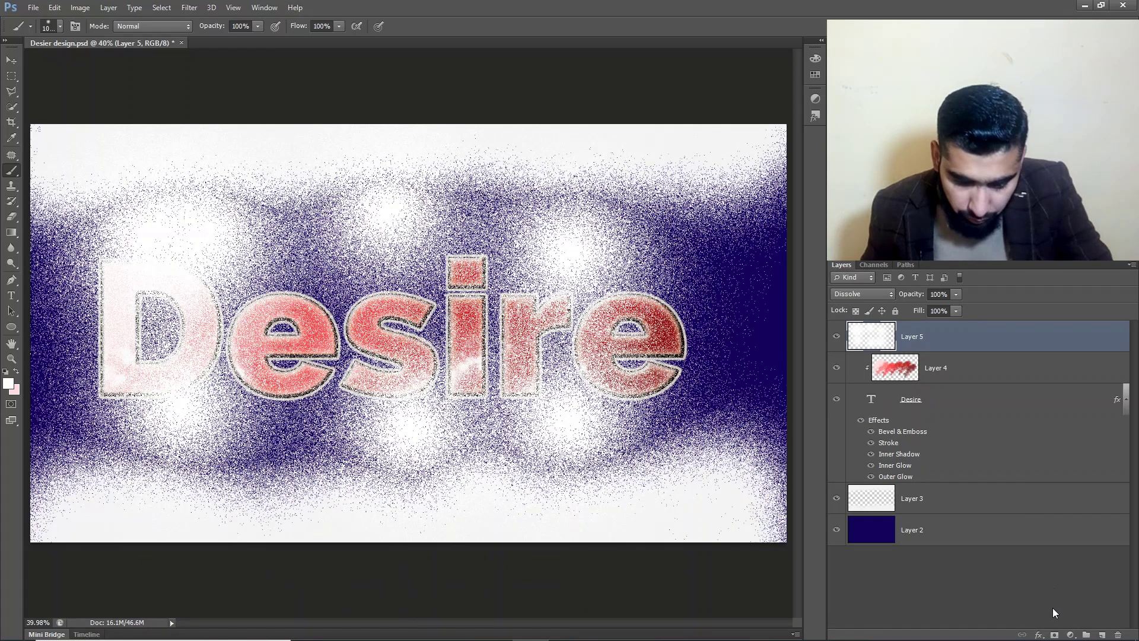
- Add a layer mask to Layer 5 and paint black on it below the text to hide the lower white spots
click(1055, 634)
key(x)
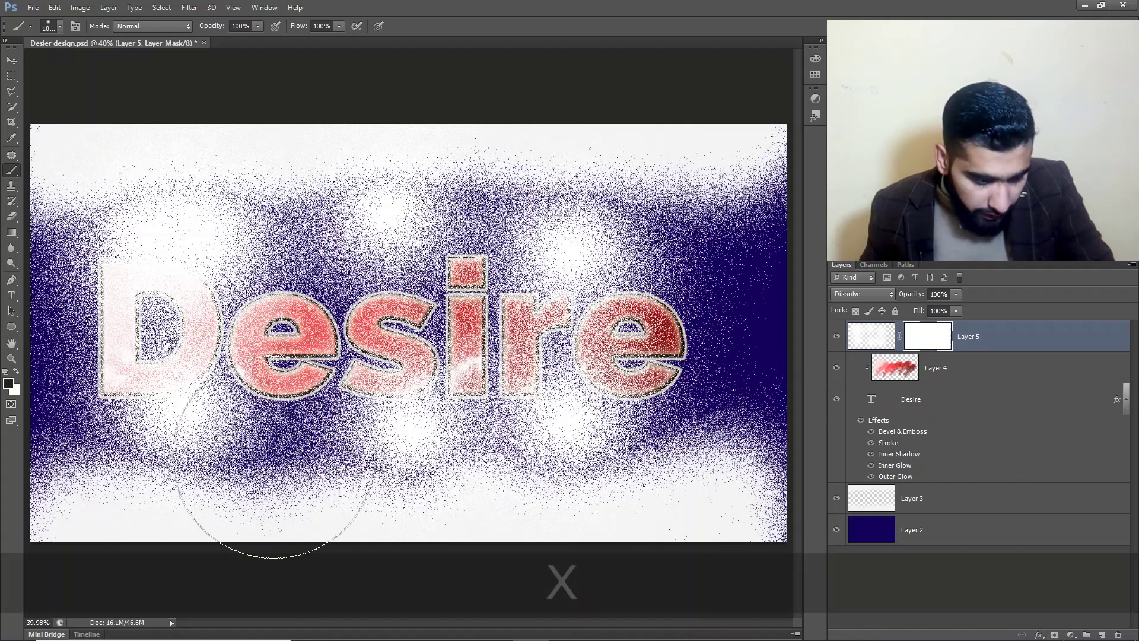
mouse_move(77, 471)
mouse_down()
mouse_move(260, 504)
mouse_move(588, 510)
mouse_move(725, 494)
mouse_move(613, 223)
mouse_move(326, 221)
mouse_move(63, 216)
mouse_up()
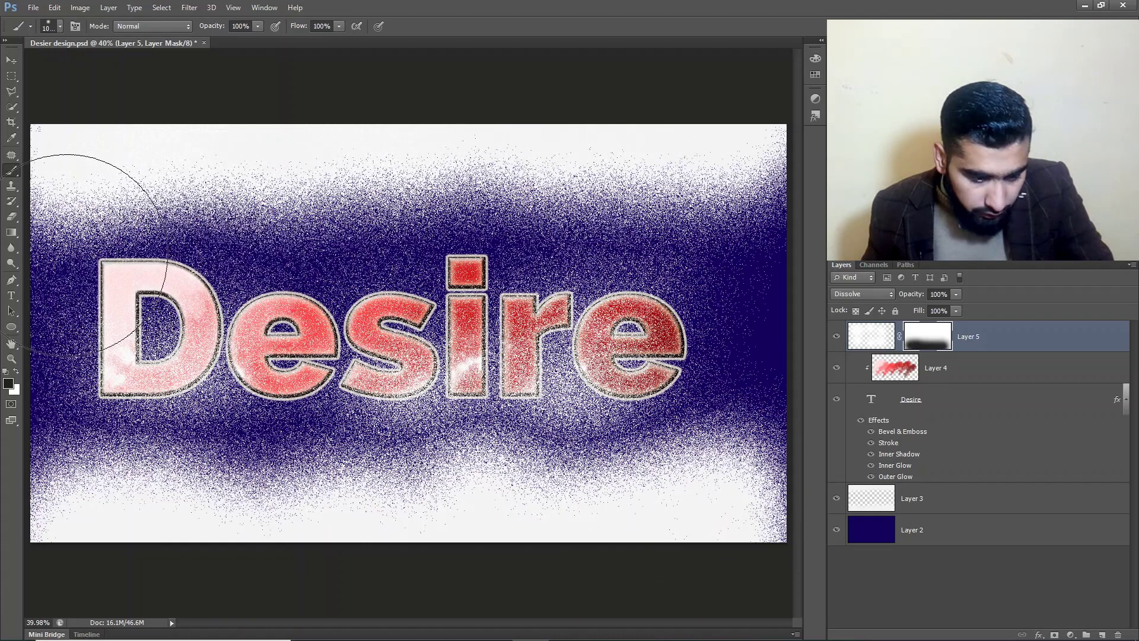
mouse_move(660, 459)
mouse_down()
mouse_move(550, 509)
mouse_move(221, 536)
mouse_move(41, 520)
mouse_up()
- Refine the Layer 5 mask above the text with white strokes over the D and a black stroke along the upper edge
key(x)
mouse_move(76, 152)
mouse_down()
mouse_move(168, 183)
mouse_move(318, 178)
mouse_move(136, 214)
mouse_move(94, 251)
mouse_move(145, 204)
mouse_up()
key(x)
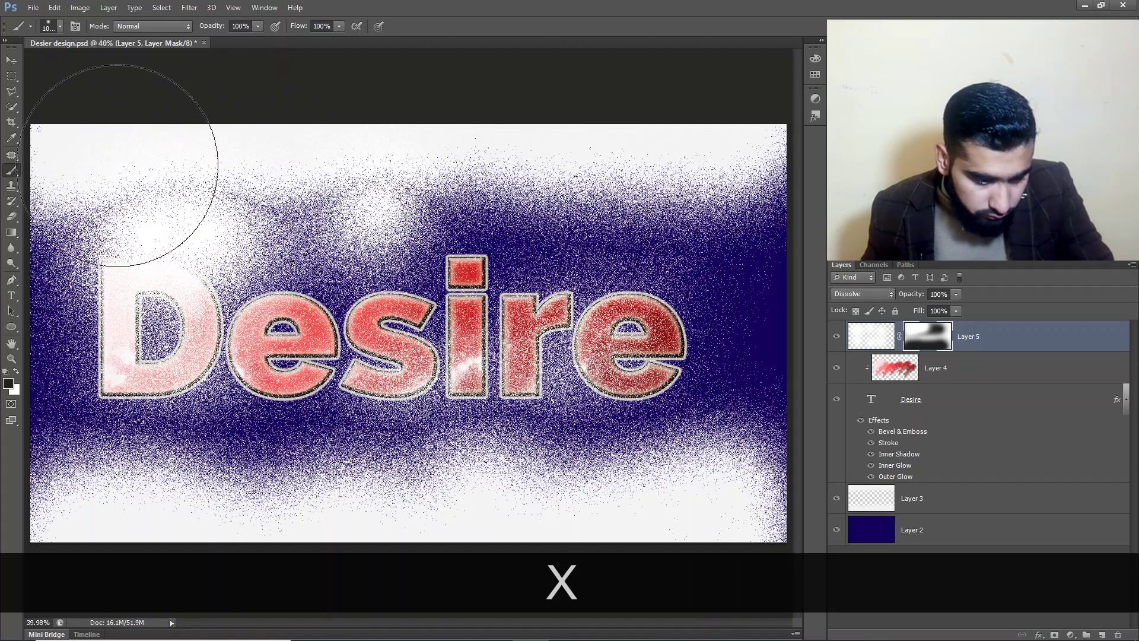
mouse_move(117, 165)
mouse_down()
mouse_move(273, 139)
mouse_move(606, 146)
mouse_up()
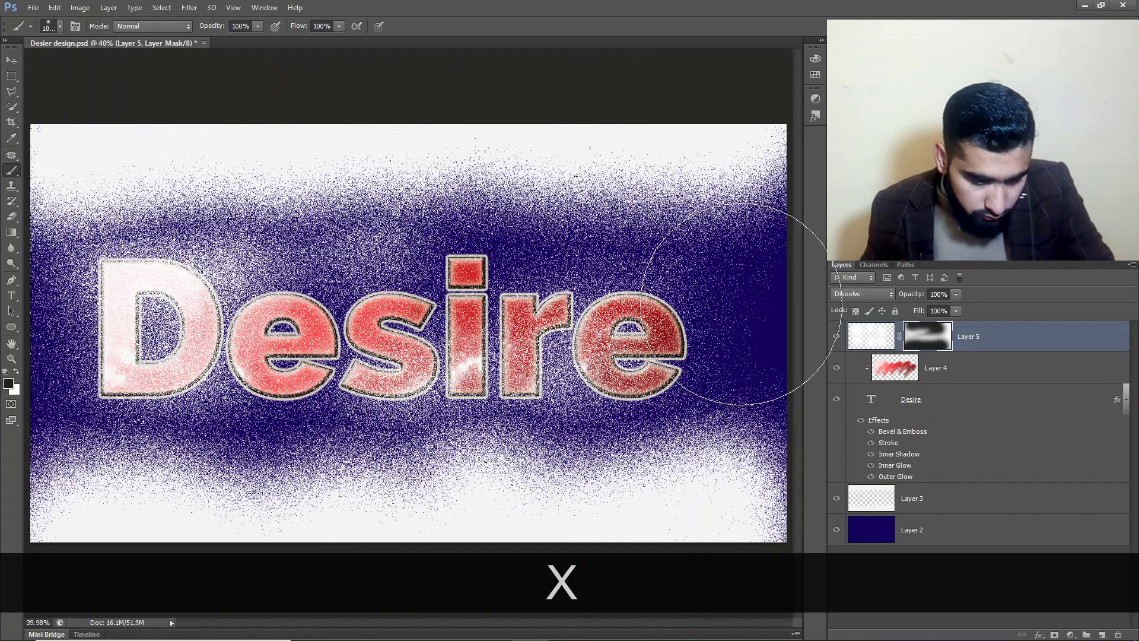
key(space)
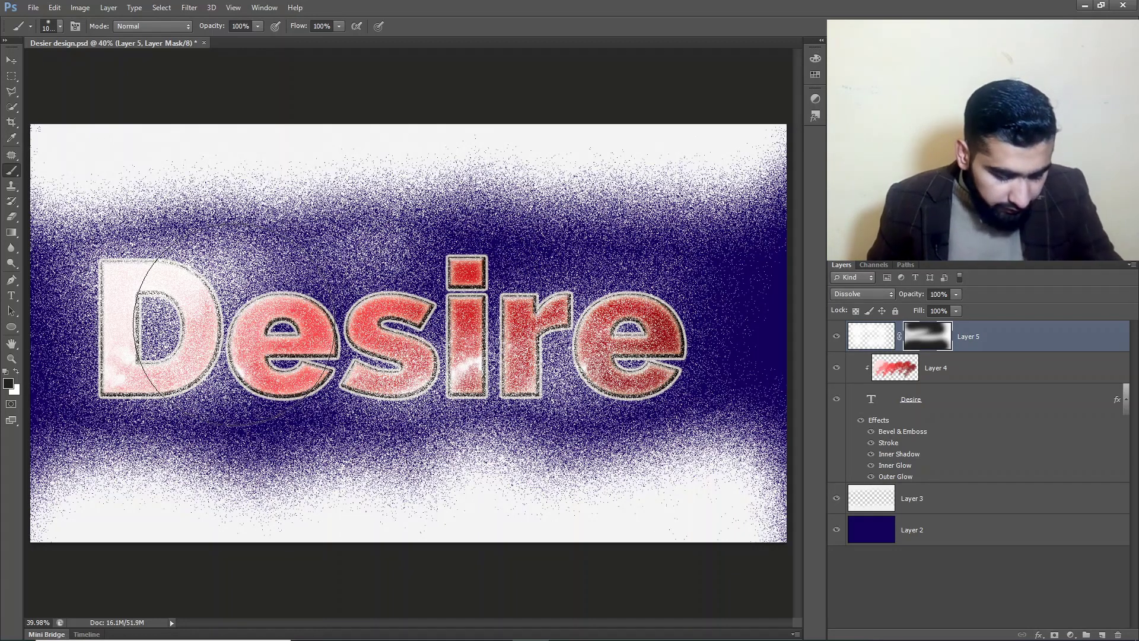
- Dab black on the Layer 5 mask over the D, the s and the final e to reduce the white speckles on the letters
key(x)
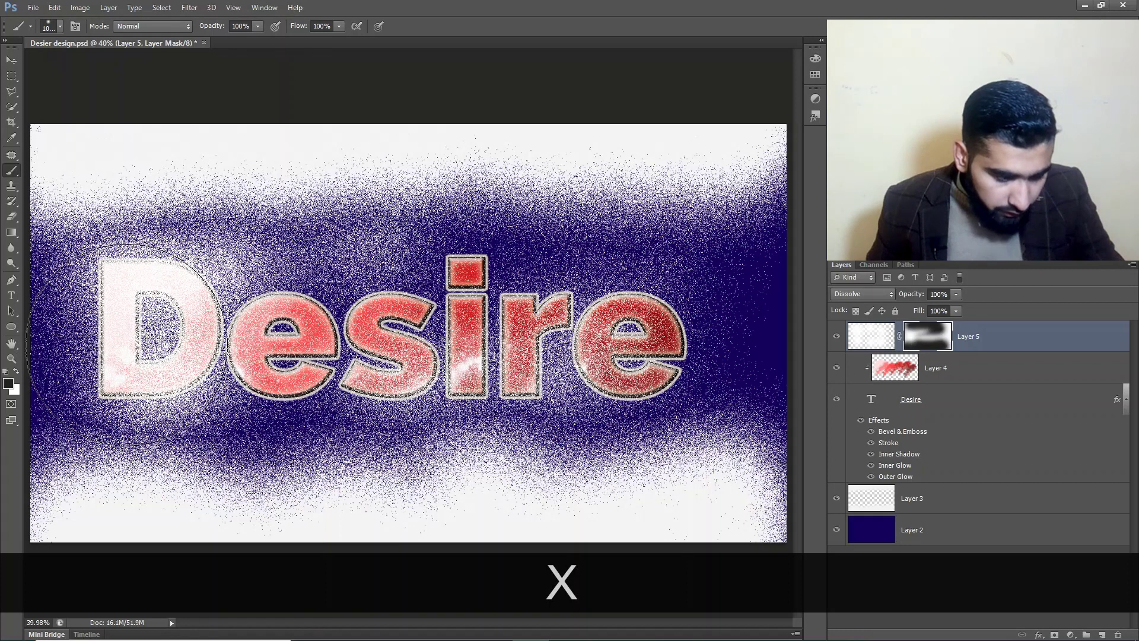
click(148, 329)
click(160, 329)
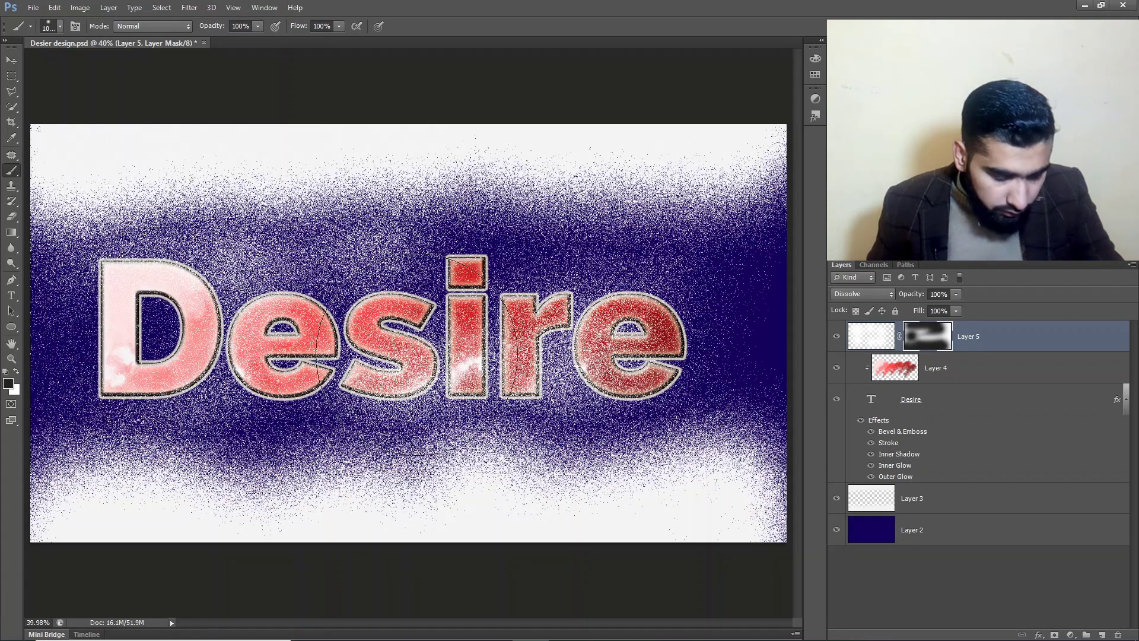
click(394, 347)
click(580, 345)
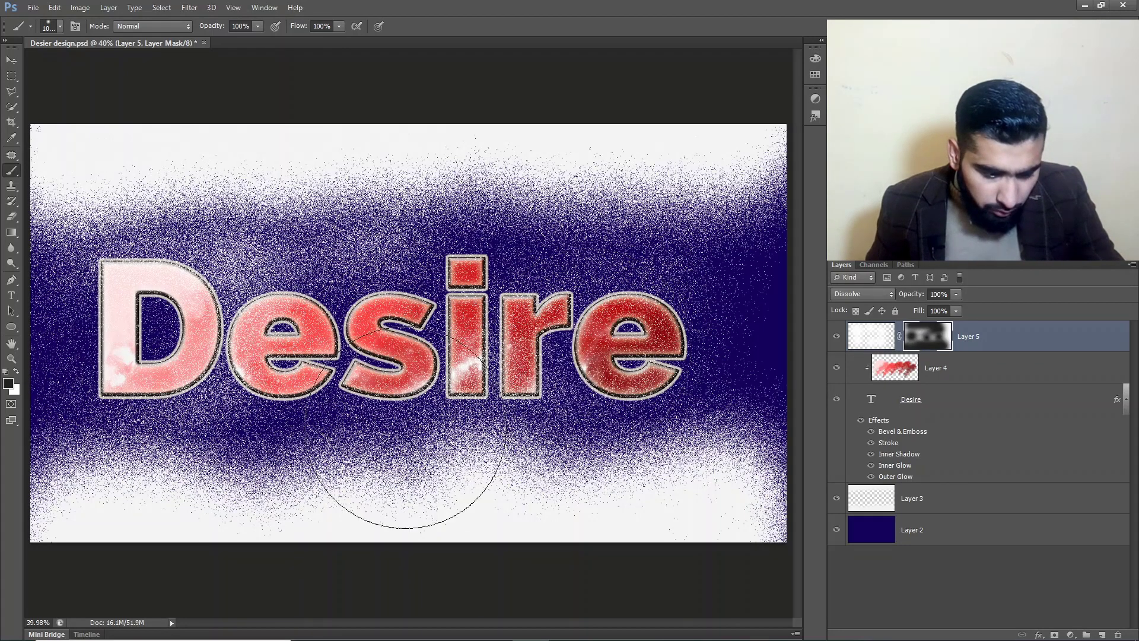
- Add a red Color Overlay in Normal blend mode to the Desire text layer and lower its opacity
click(885, 421)
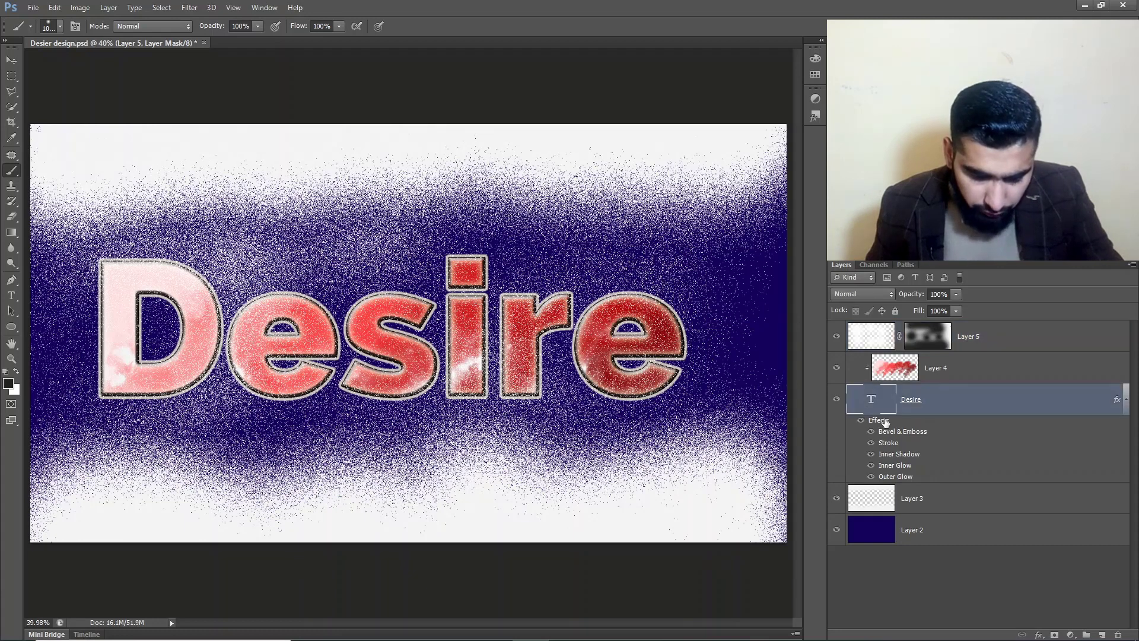
double_click(887, 415)
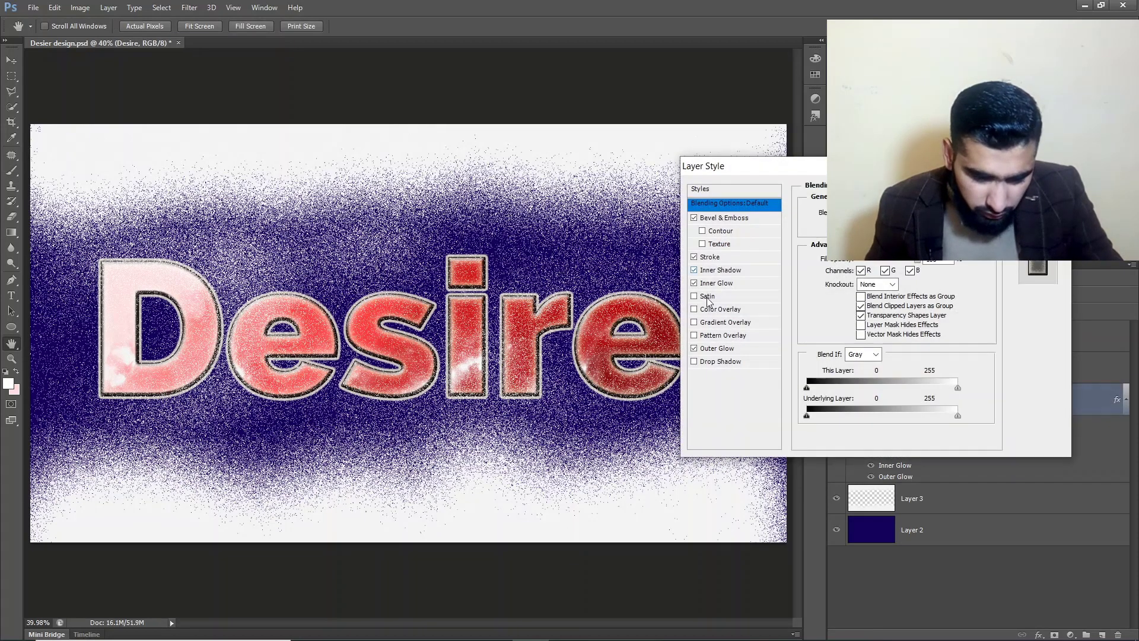
click(734, 310)
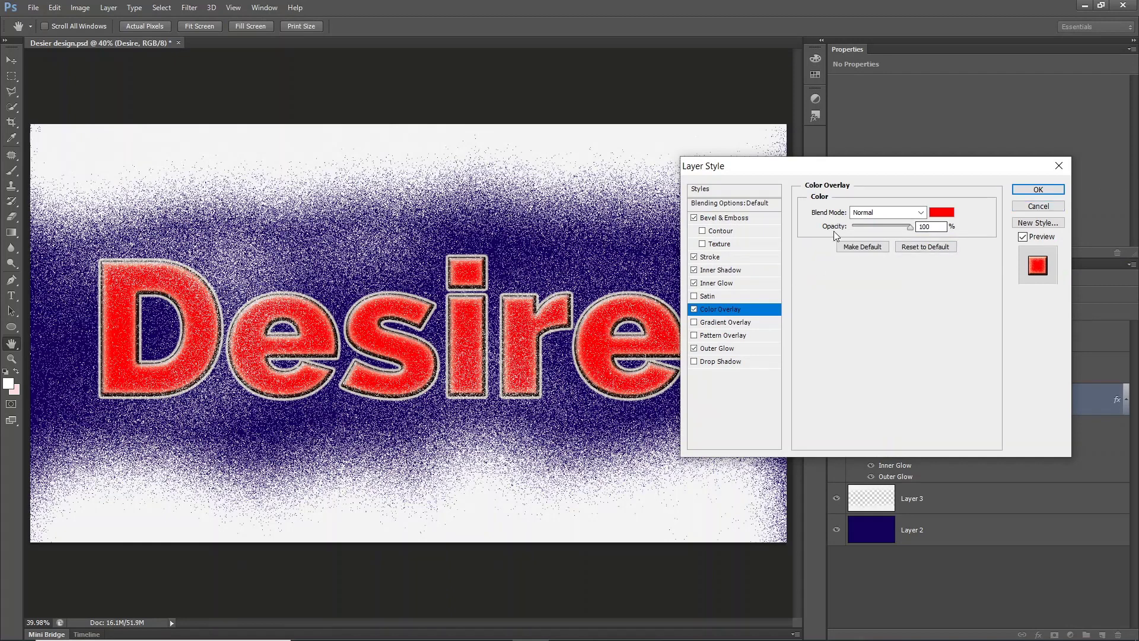
drag(853, 229, 880, 226)
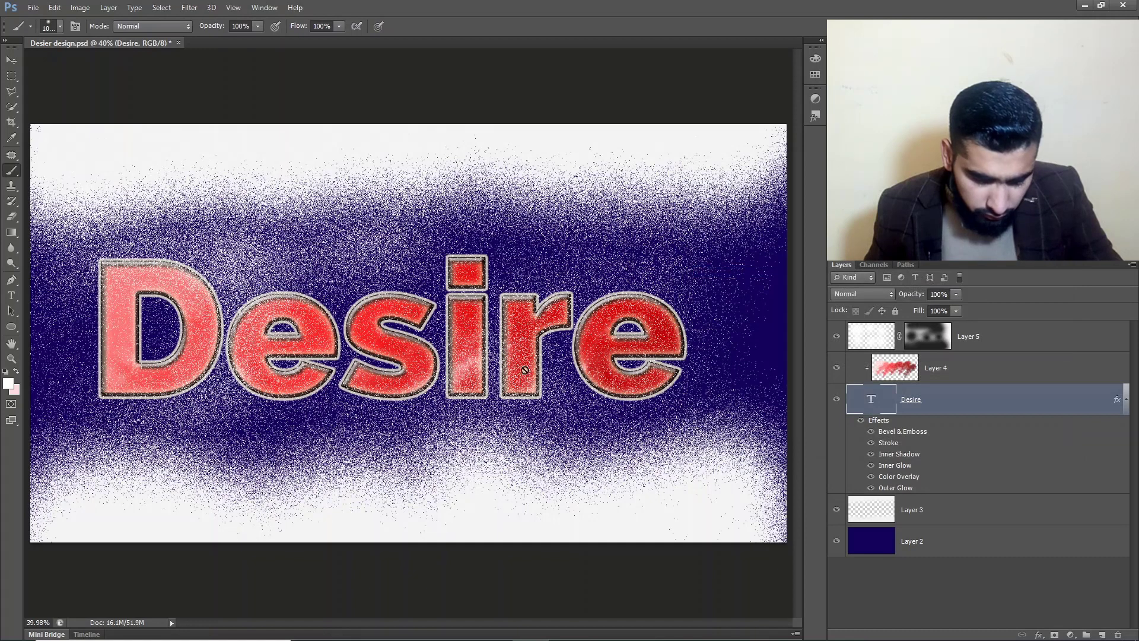
- Target the Layer 5 pixels instead of its mask and paint white speckles down the canvas's right edge
scroll(690, 320, down, 1)
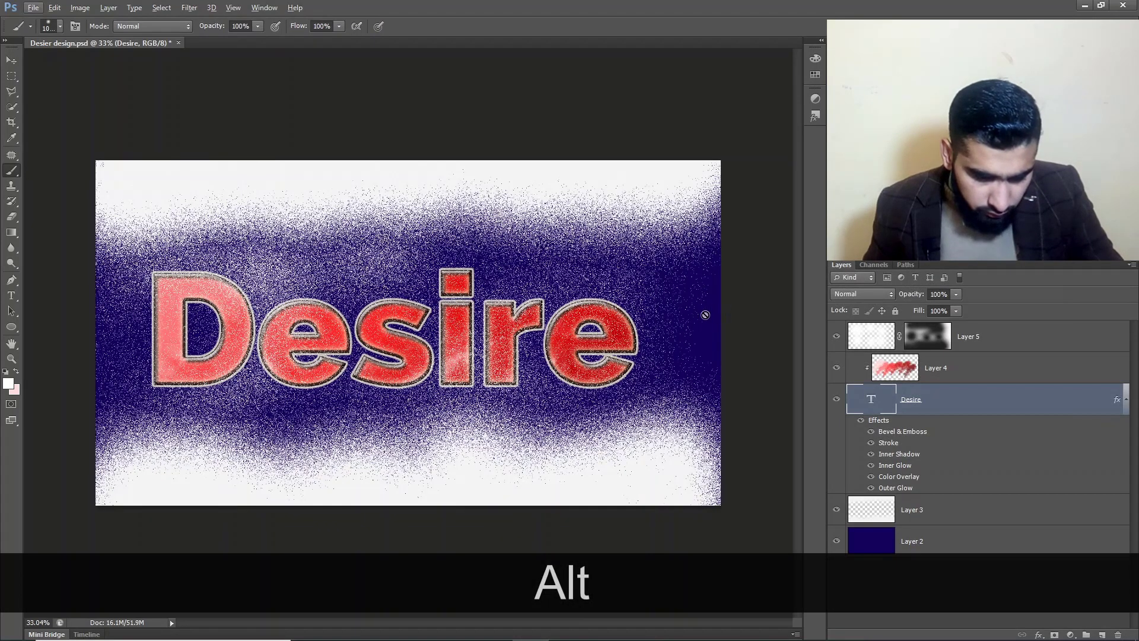
click(872, 337)
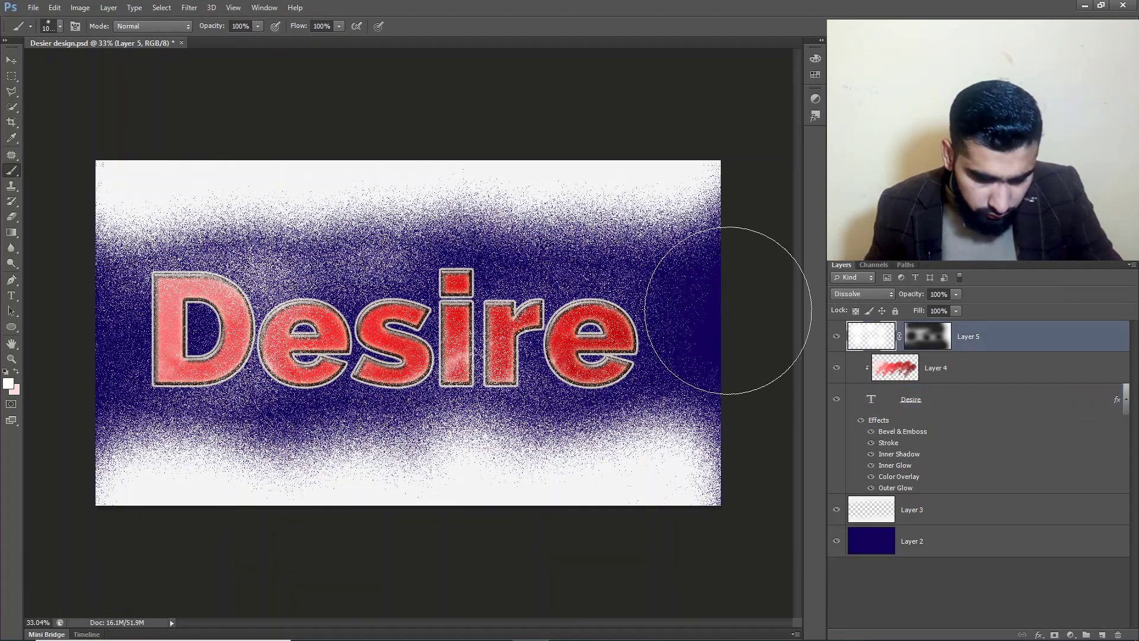
mouse_move(724, 373)
mouse_down()
mouse_move(744, 328)
mouse_move(737, 444)
mouse_up()
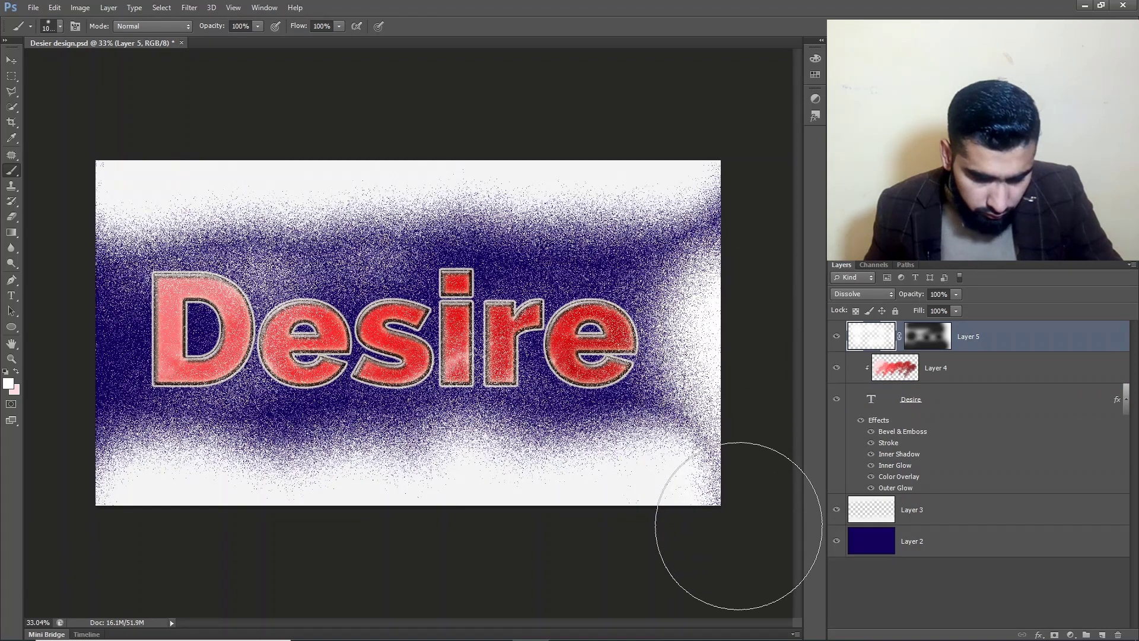
- Set the foreground colour to dark blue 031867 and brush it across the Desire letters on Layer 5
click(9, 385)
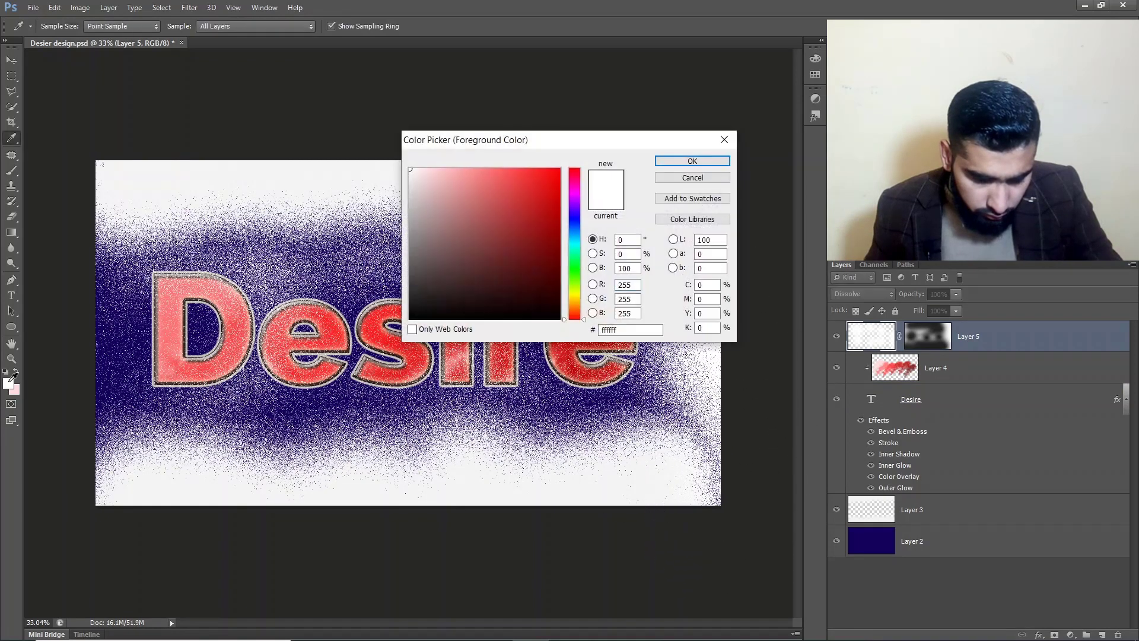
click(488, 225)
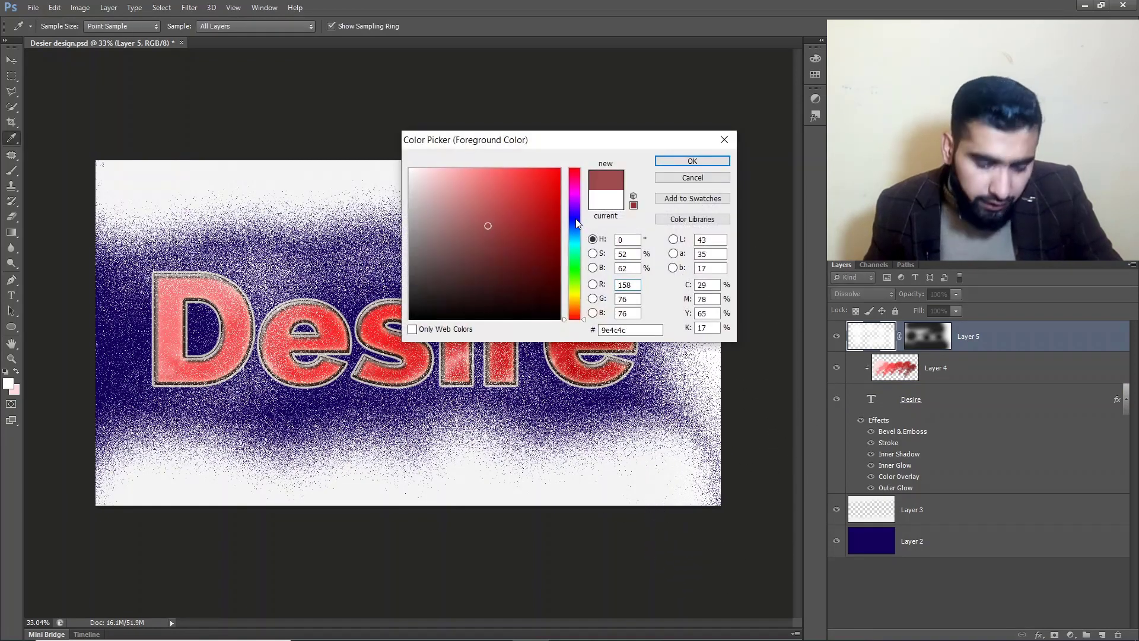
mouse_move(575, 225)
mouse_down()
mouse_move(576, 240)
mouse_move(576, 225)
mouse_up()
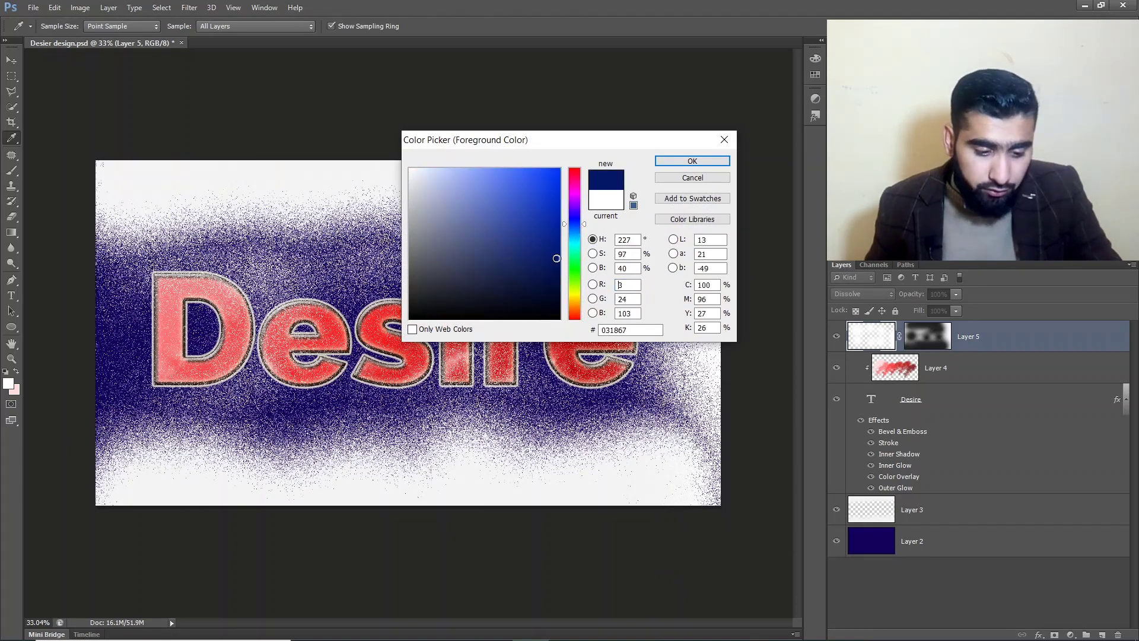
click(692, 162)
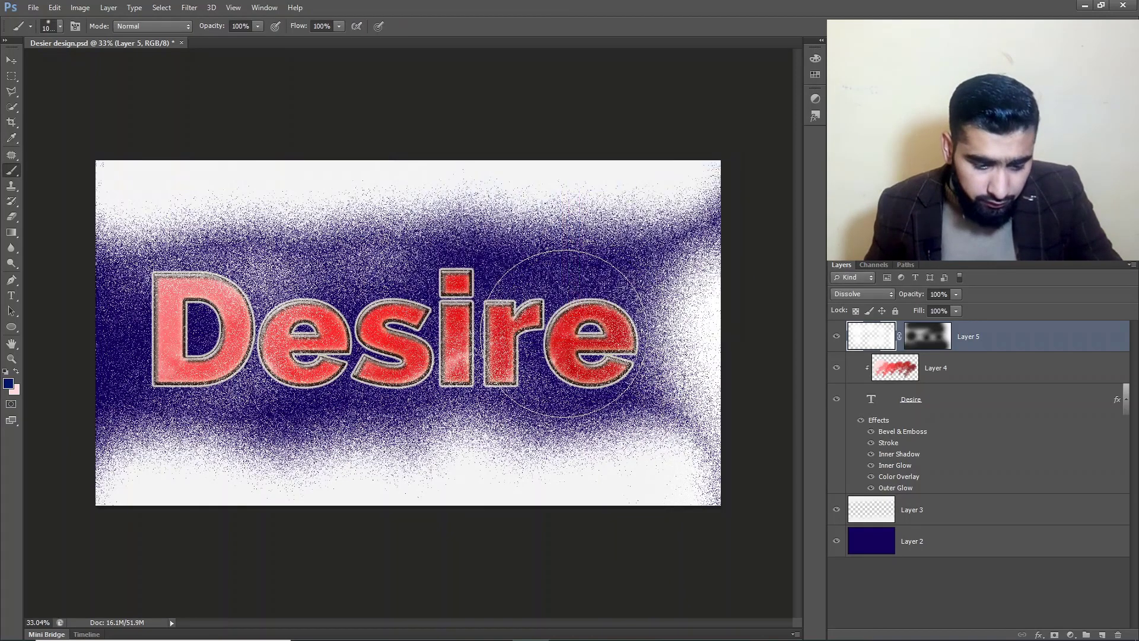
mouse_move(617, 332)
mouse_down()
mouse_move(265, 350)
mouse_move(279, 273)
mouse_up()
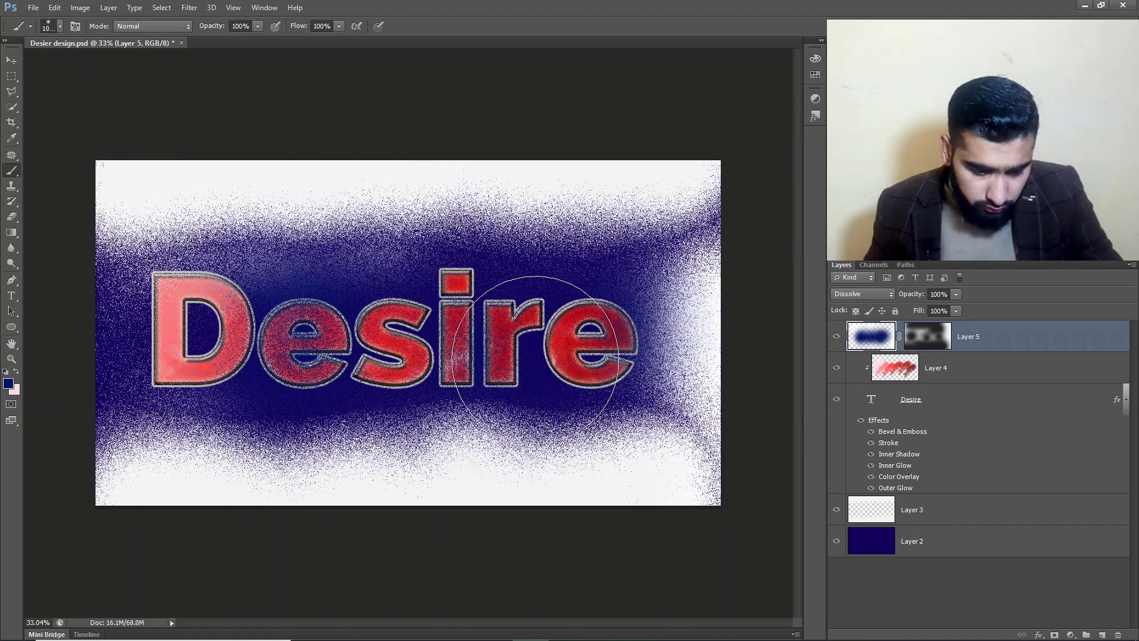
- Swap to the light pink colour and brush it over the letters, above the first e, and along the canvas's lower and right edges
key(x)
drag(532, 352, 498, 354)
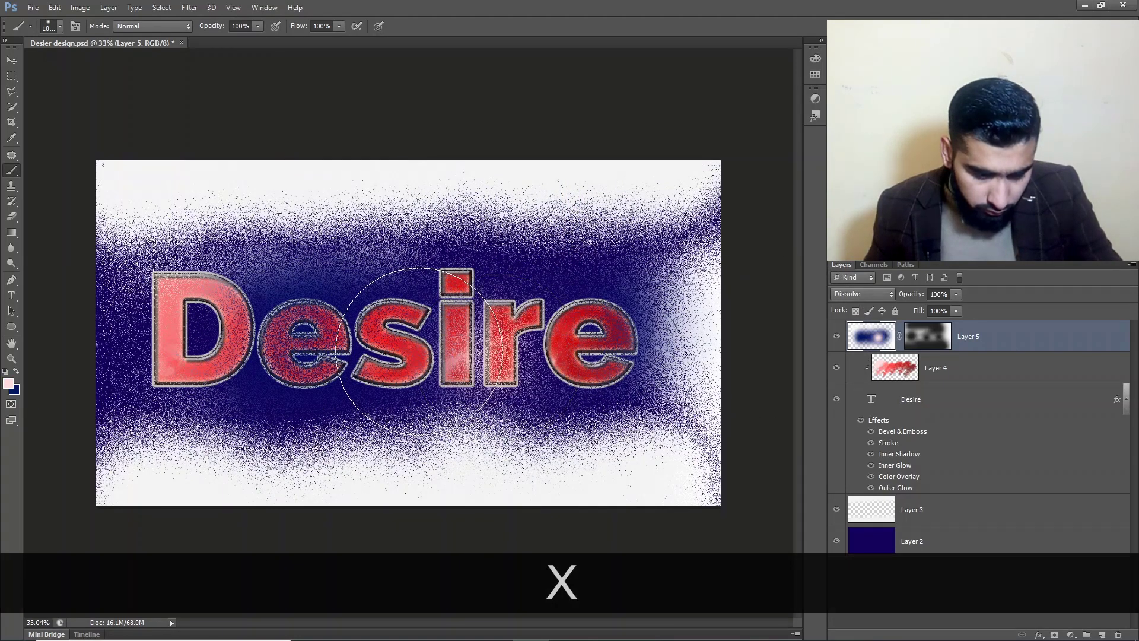
mouse_move(419, 350)
mouse_down()
mouse_move(184, 350)
mouse_move(197, 347)
mouse_up()
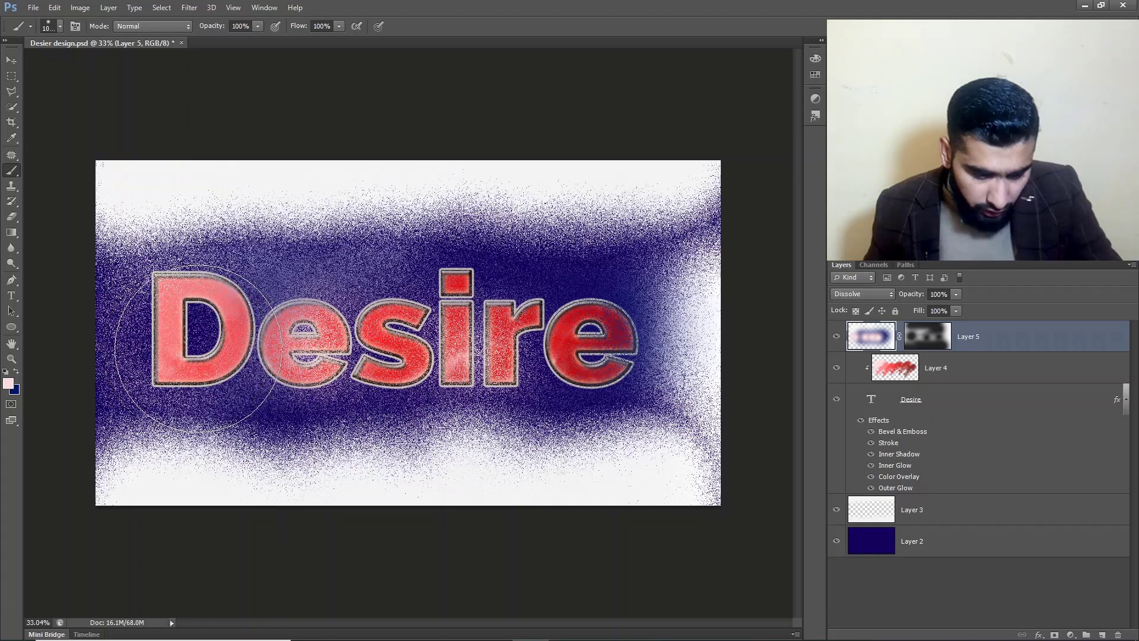
click(650, 340)
drag(331, 202, 297, 244)
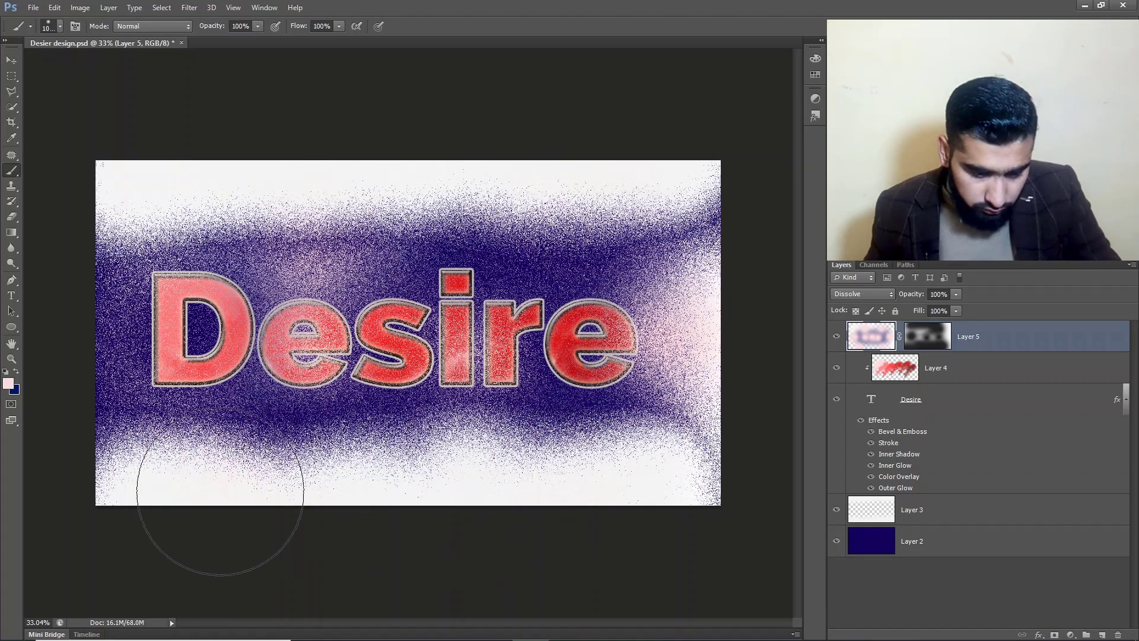
drag(216, 496, 763, 359)
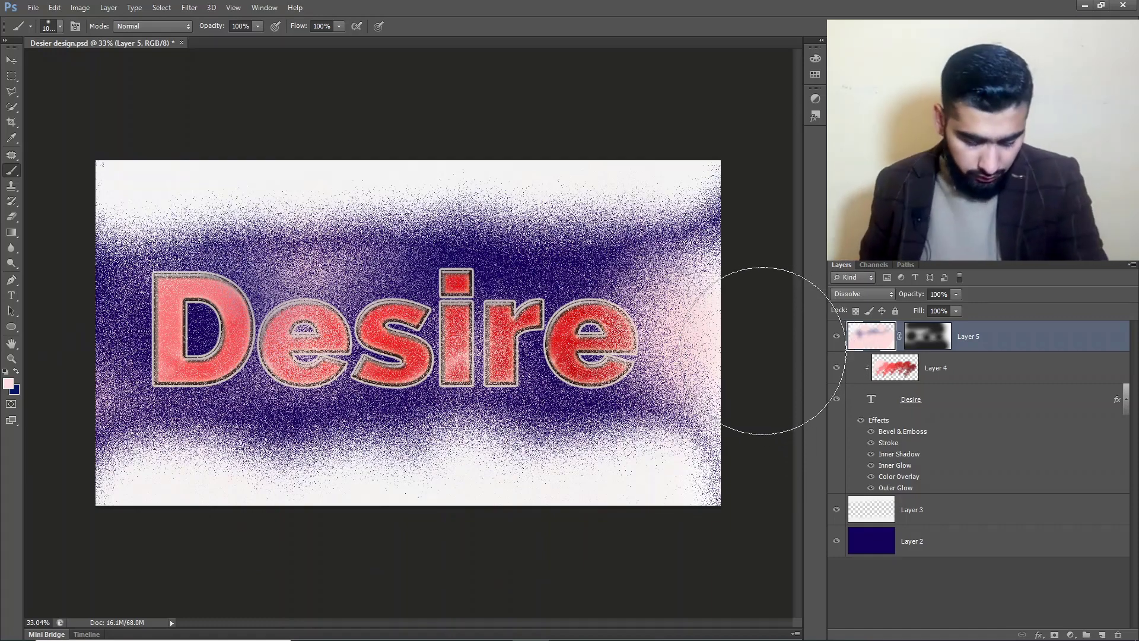
- Display the Desire design in full-screen mode, fitted to the screen, to review it
key(ctrl+KP_0)
key(f)
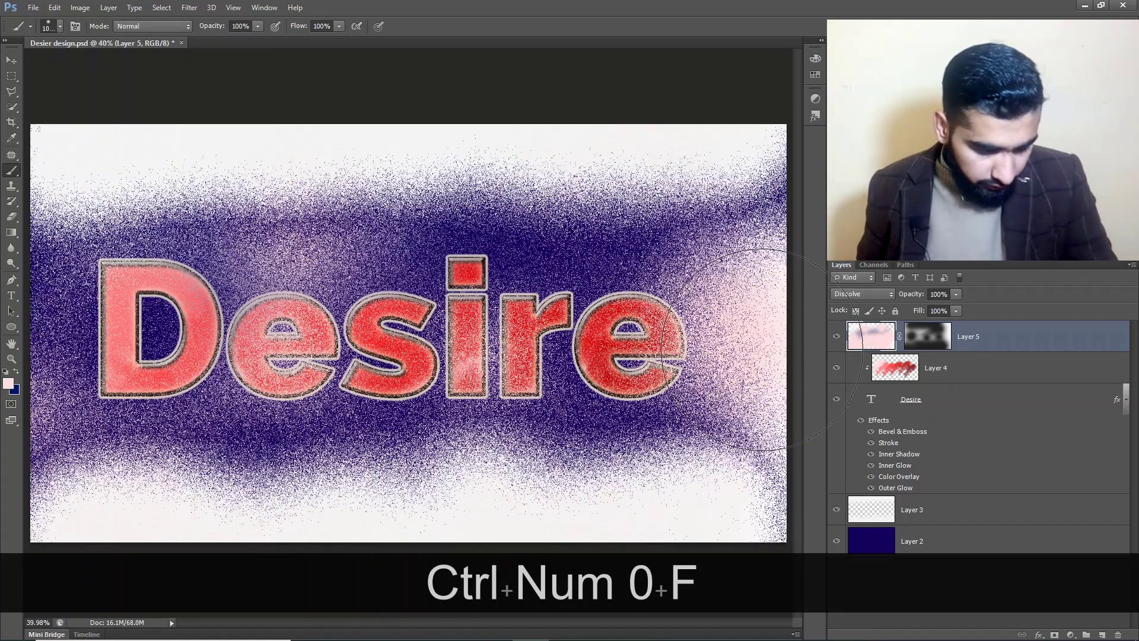
key(f)
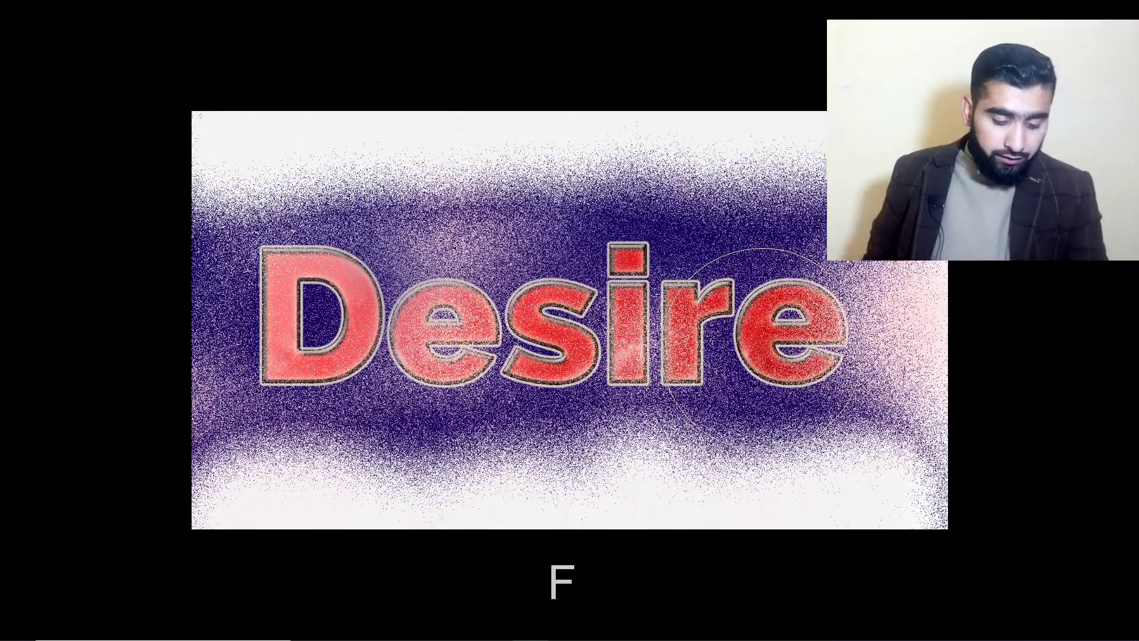
key(ctrl+KP_0)
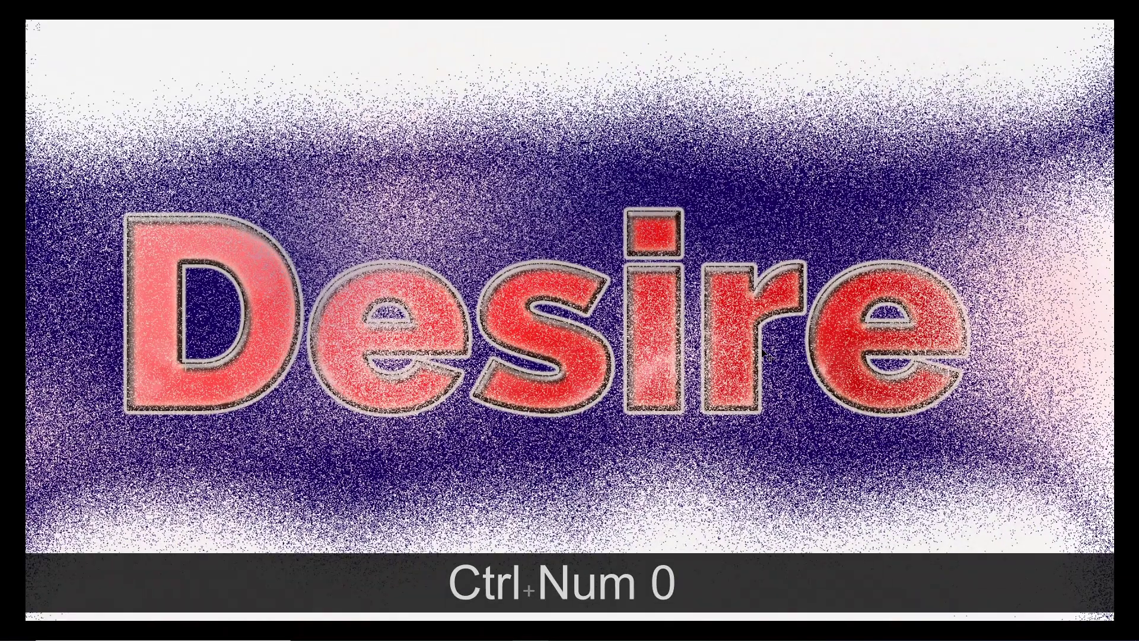